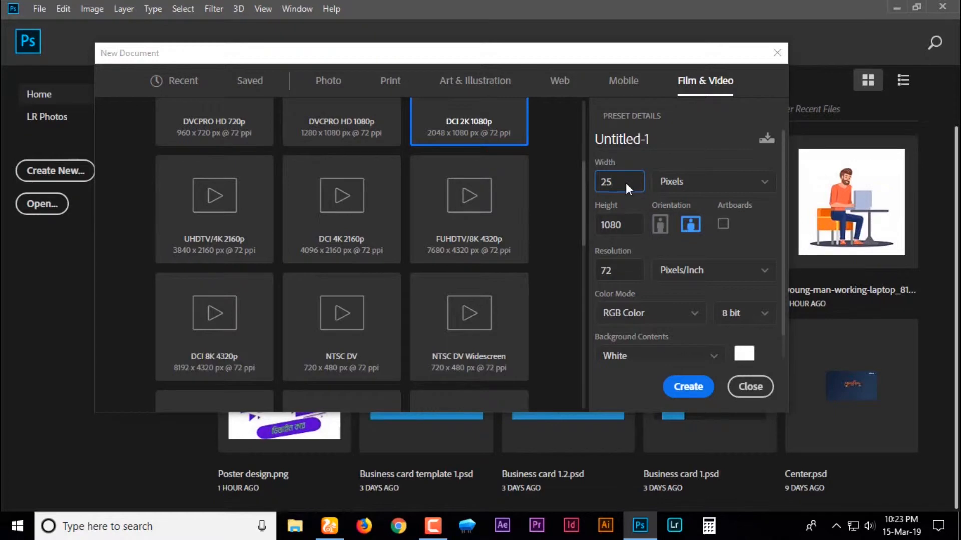
# Create a new document 2520 px wide and 1980 px high at 400 pixels/inch.
pyautogui.press('Tab')
pyautogui.write('1980')
pyautogui.click(617, 272)
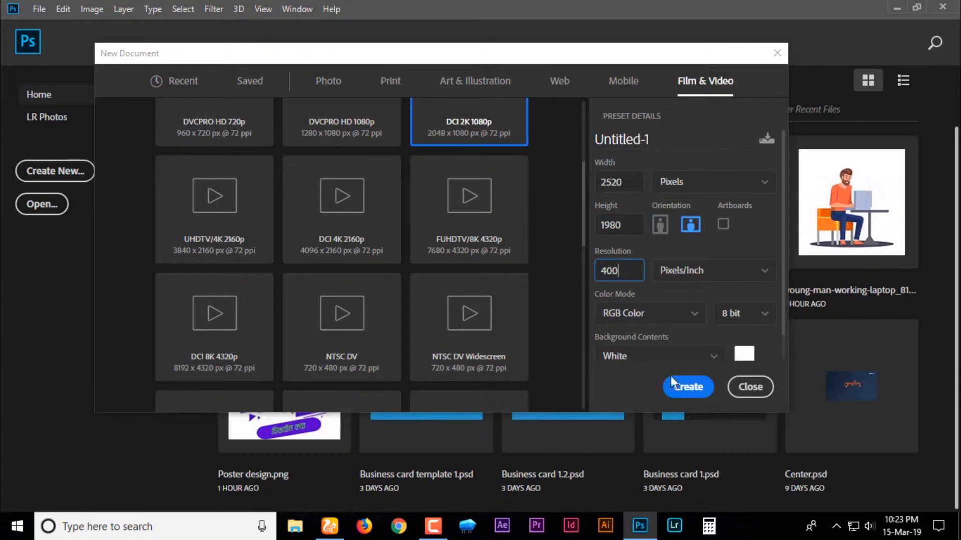
pyautogui.click(693, 391)
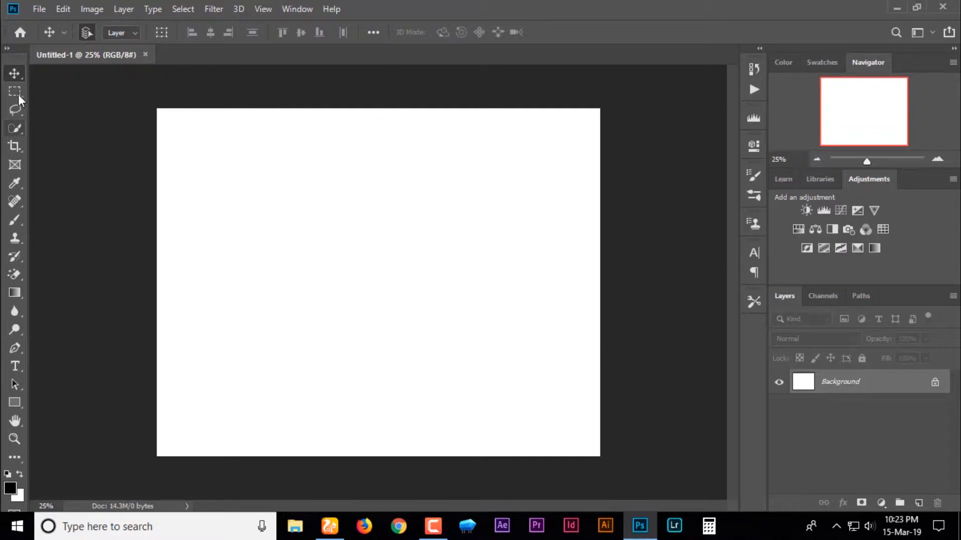
# Crop the canvas freehand to a wider landscape format, extending both sides and trimming its height slightly.
pyautogui.click(18, 148)
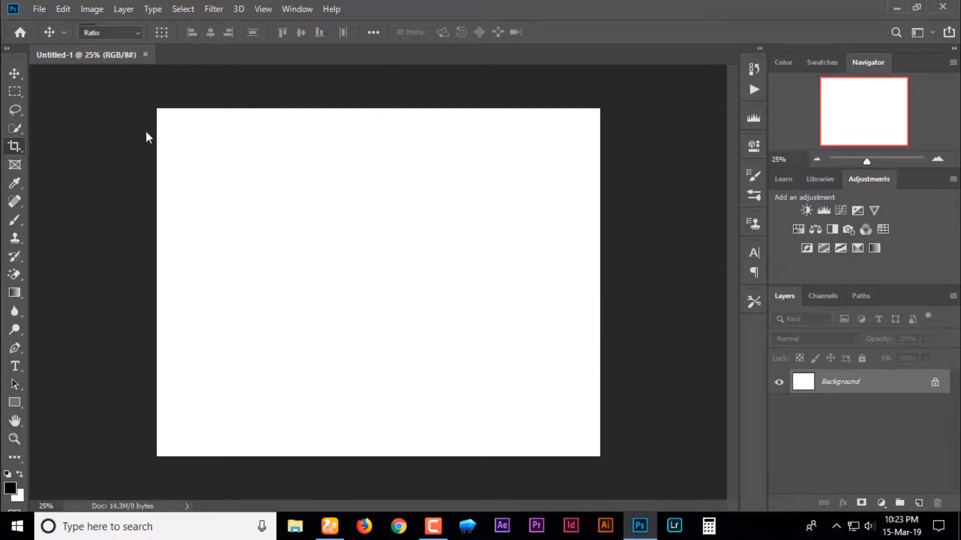
pyautogui.moveTo(160, 110); pyautogui.dragTo(89, 119)
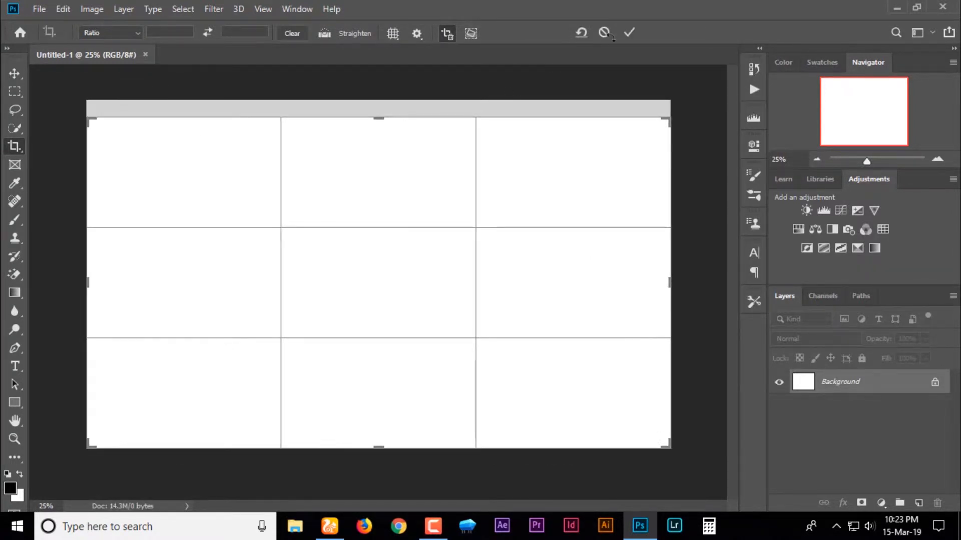
pyautogui.click(626, 36)
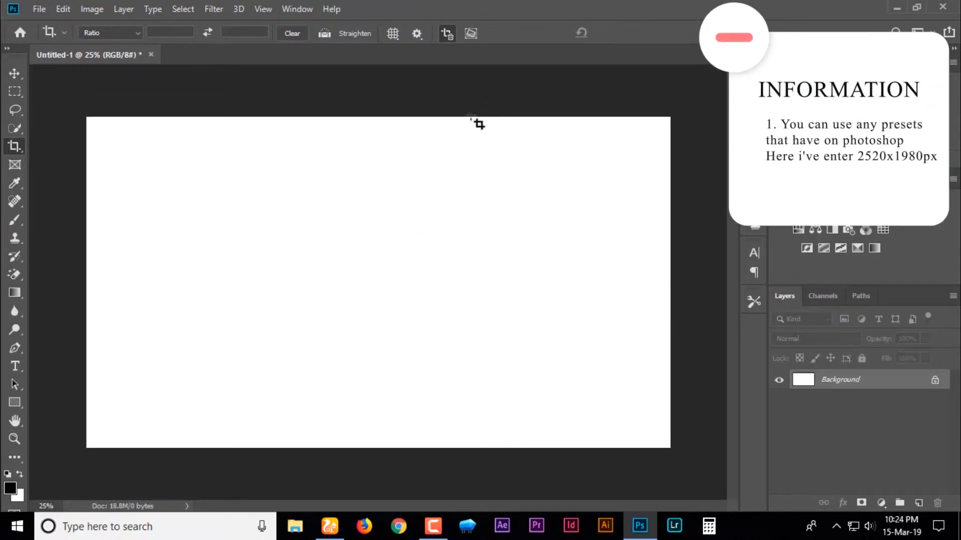
pyautogui.click(8, 74)
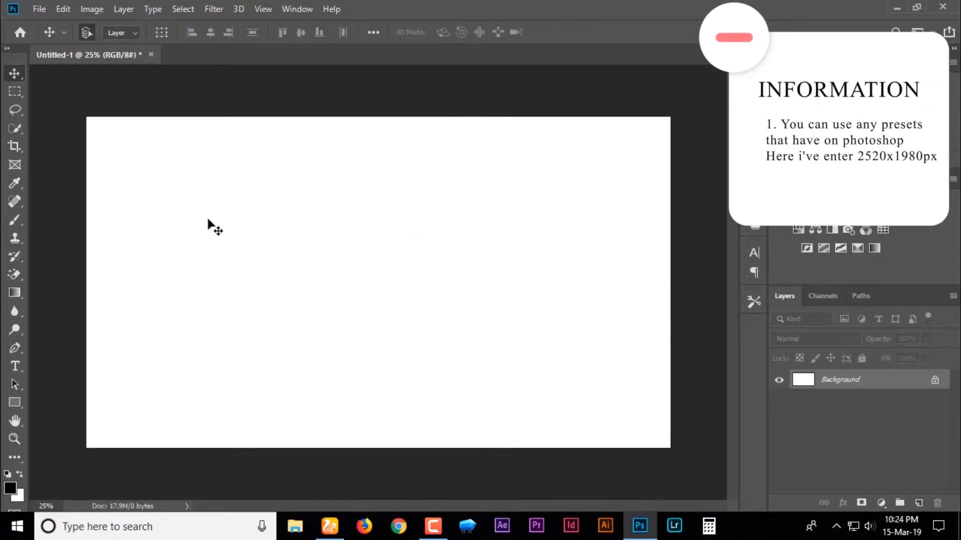
# Open the messicropped photo and its removebg cut-out version together from the Downloads folder.
pyautogui.click(39, 9)
pyautogui.click(57, 39)
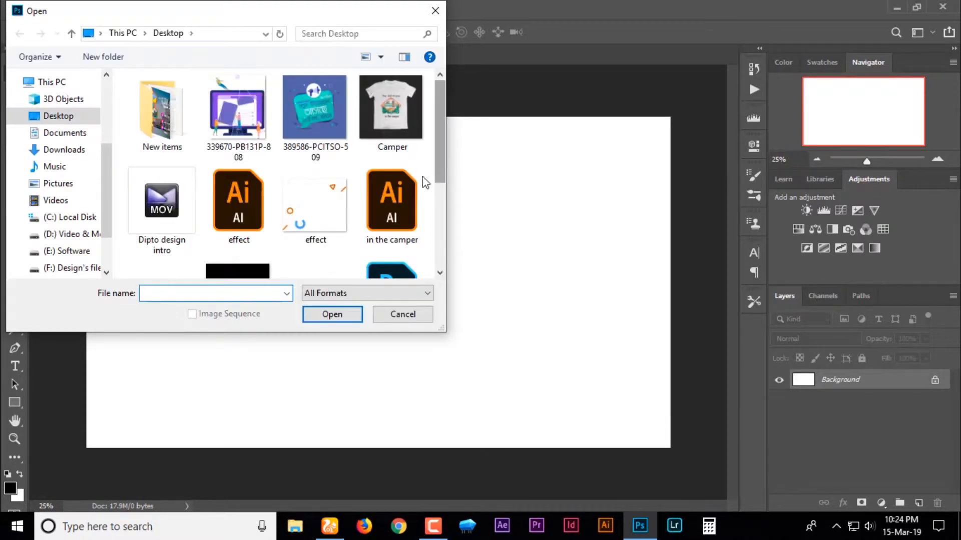
pyautogui.click(95, 156)
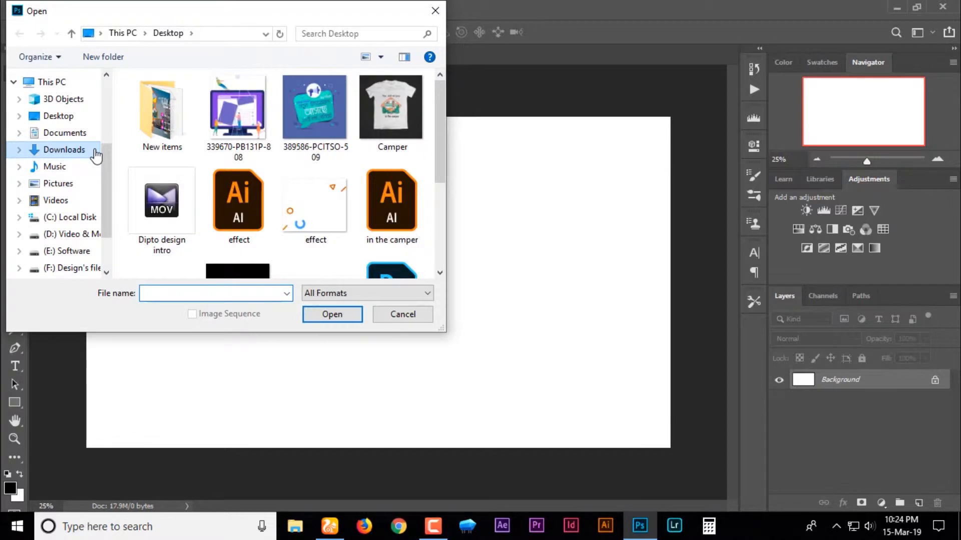
pyautogui.moveTo(442, 112); pyautogui.dragTo(437, 154)
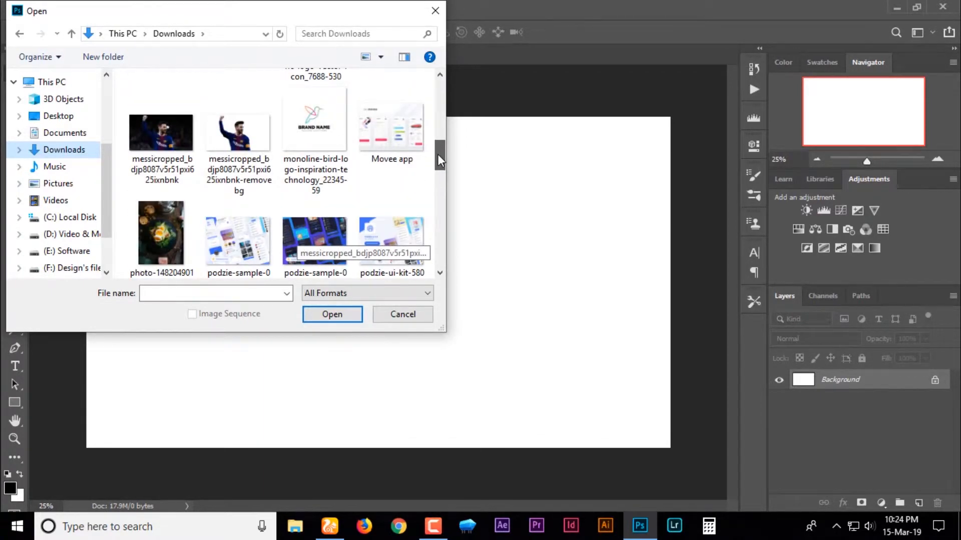
pyautogui.click(161, 156)
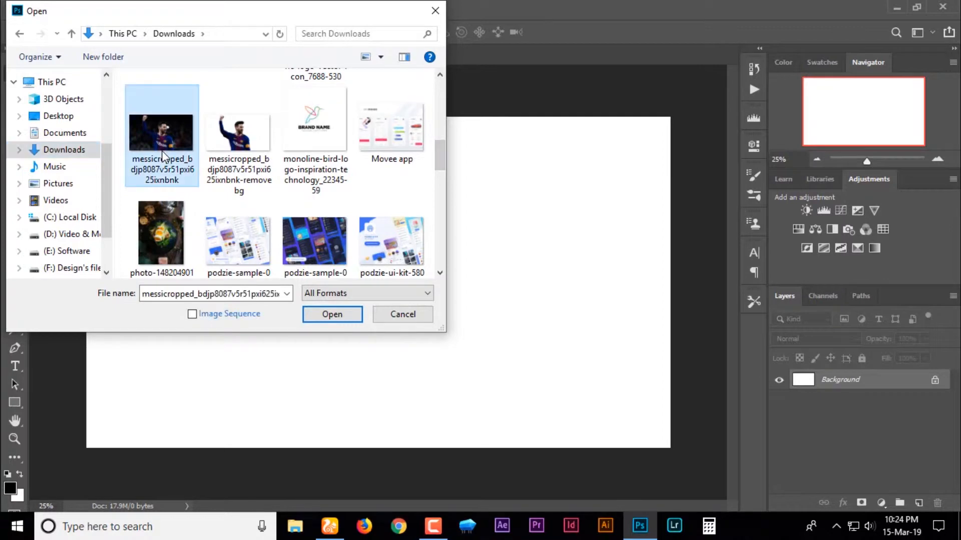
pyautogui.keyDown('ctrl'); pyautogui.click(239, 145); pyautogui.keyUp('ctrl')
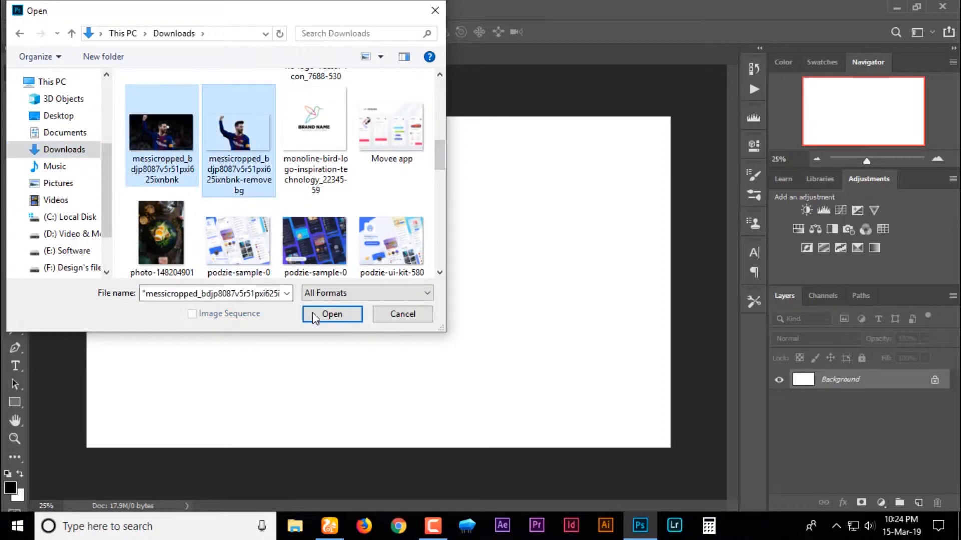
pyautogui.click(331, 315)
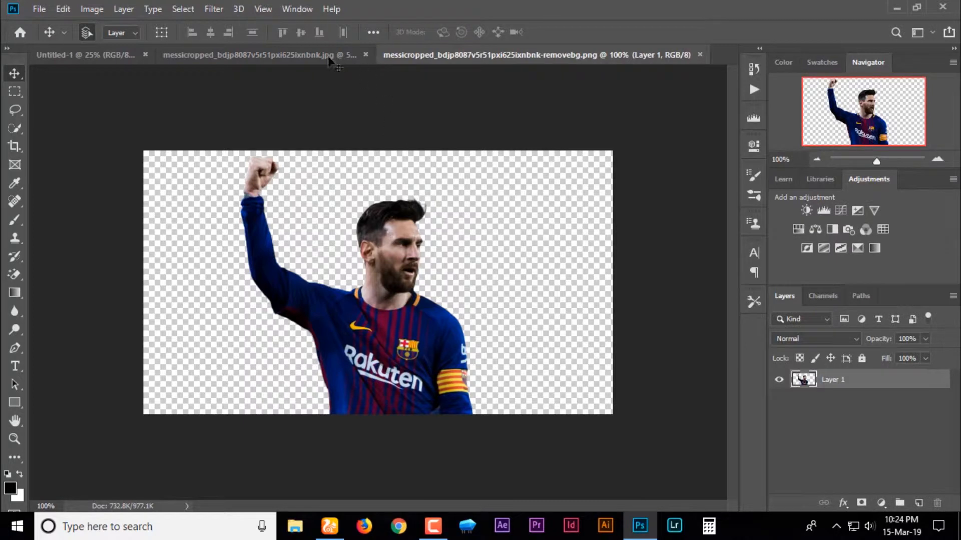
# Copy the messicropped JPG photo into Untitled-1 and enlarge it to about 180% so it covers the canvas.
pyautogui.click(327, 56)
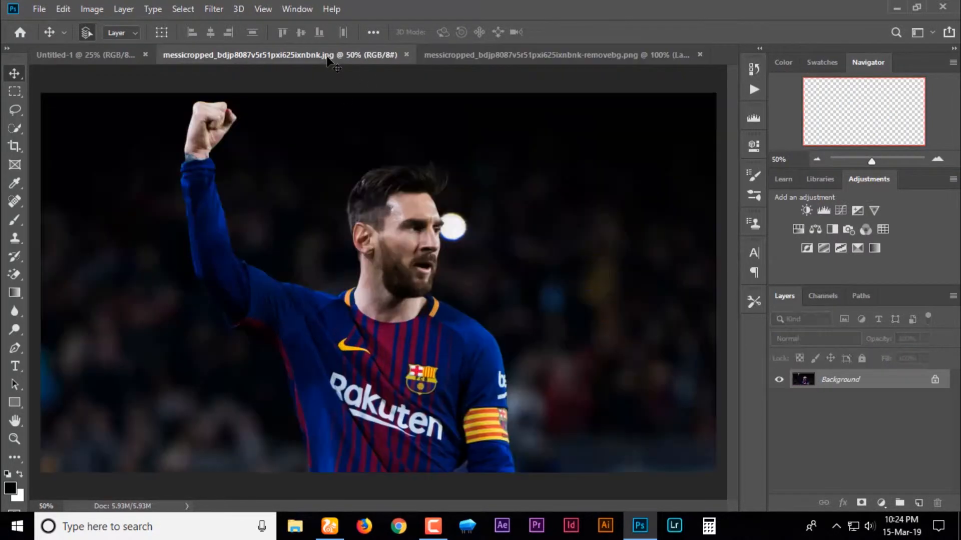
pyautogui.moveTo(353, 216); pyautogui.dragTo(338, 266)
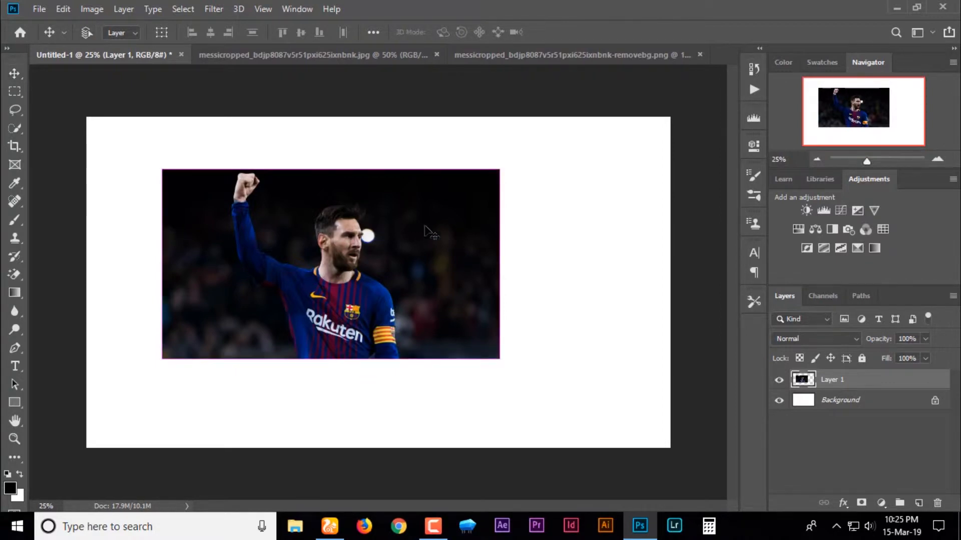
pyautogui.hotkey('ctrl', 't')
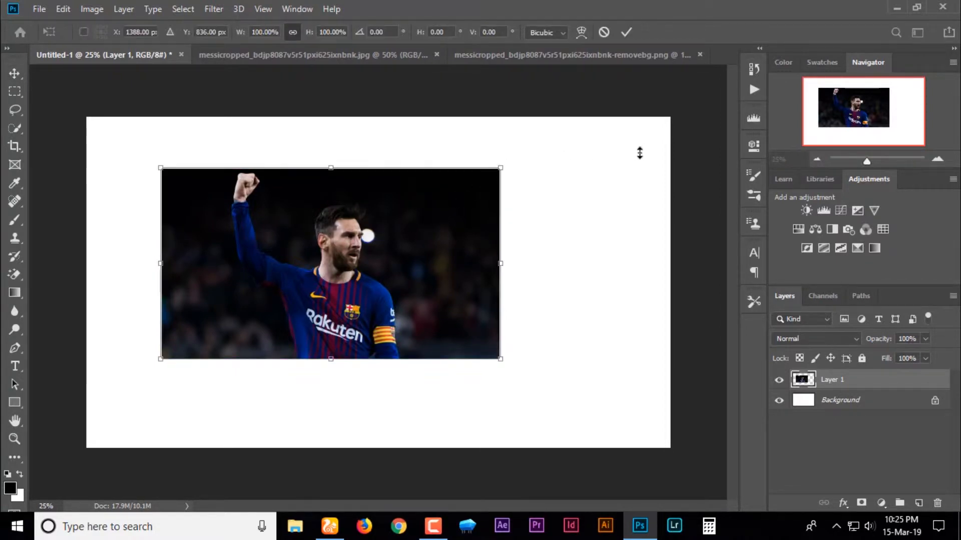
pyautogui.moveTo(640, 153); pyautogui.dragTo(639, 151)
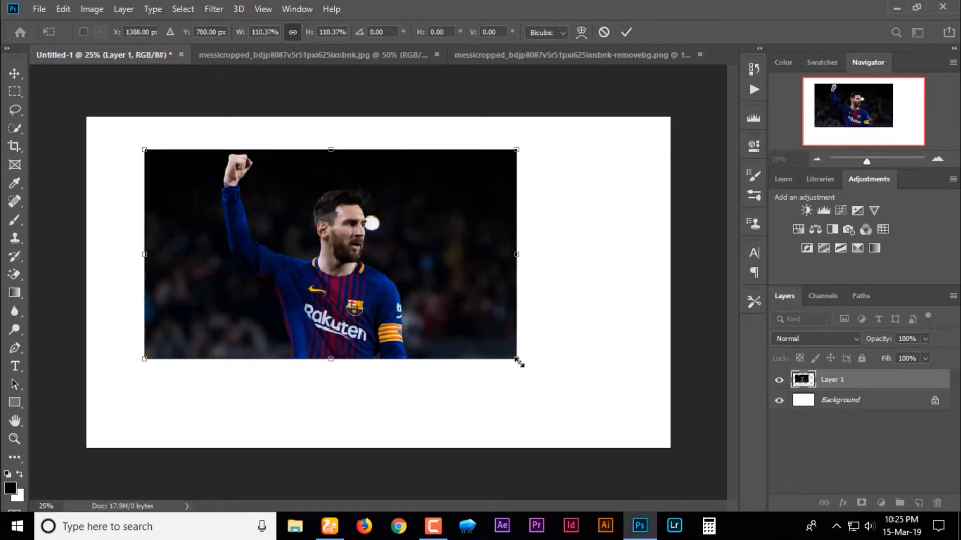
pyautogui.moveTo(519, 362); pyautogui.dragTo(666, 460)
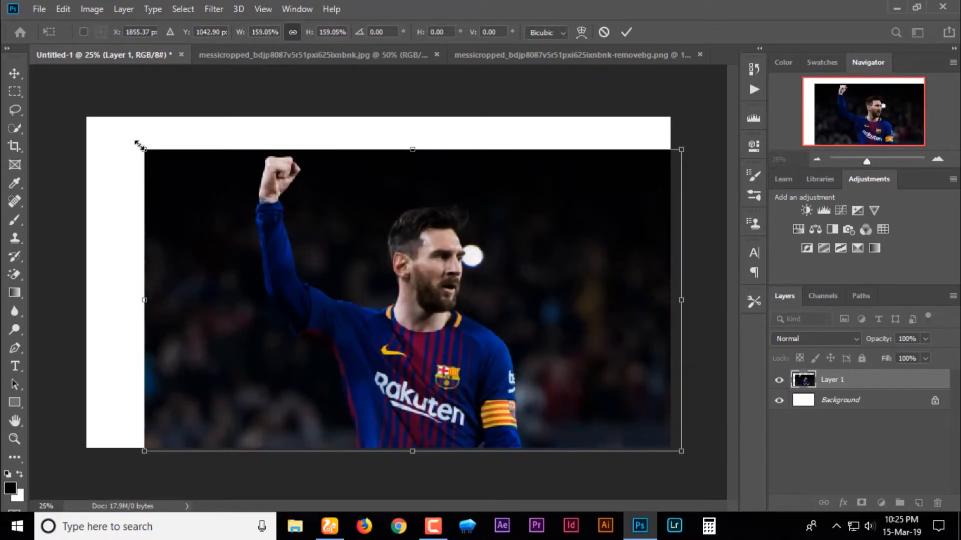
pyautogui.moveTo(140, 146); pyautogui.dragTo(72, 114)
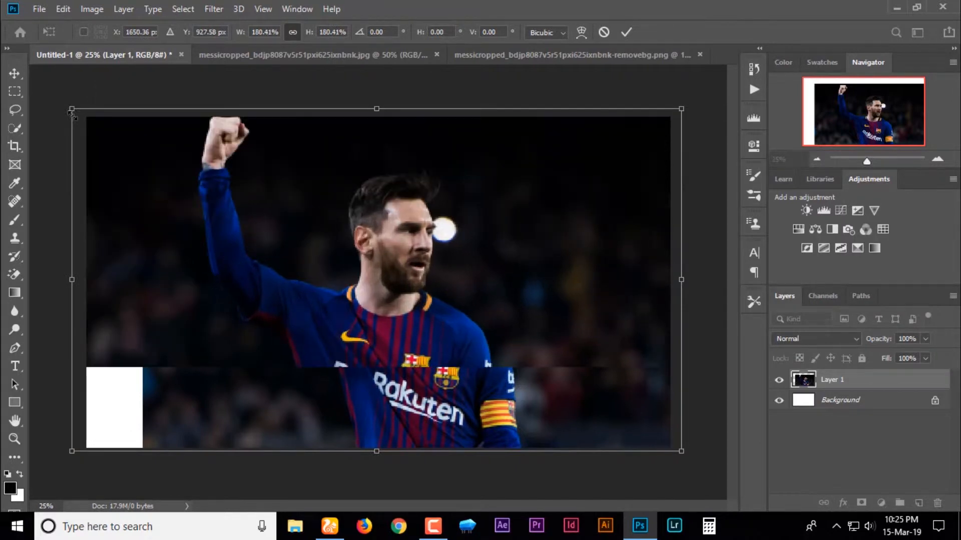
pyautogui.press('Return')
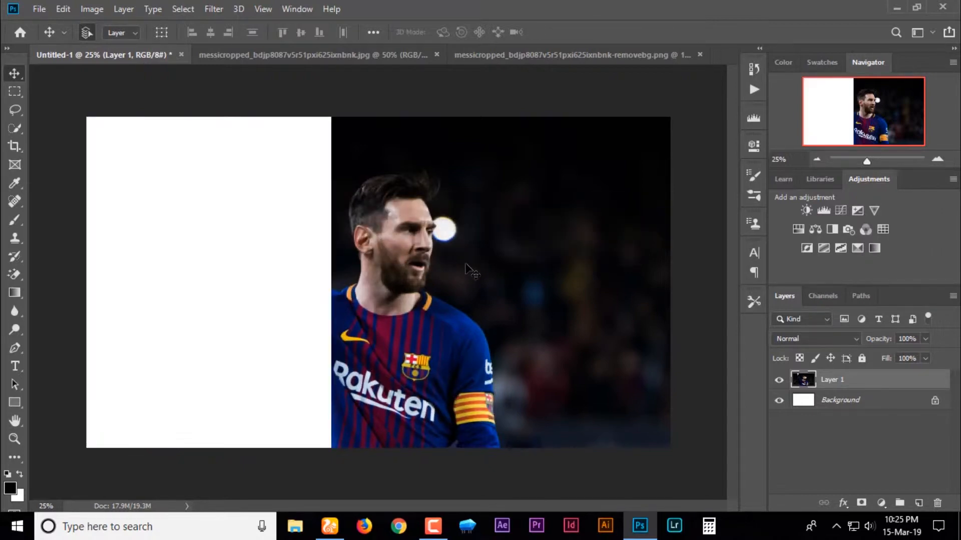
# Shift the photo in Untitled-1 slightly down so the raised fist sits fully inside the canvas.
pyautogui.click(817, 435)
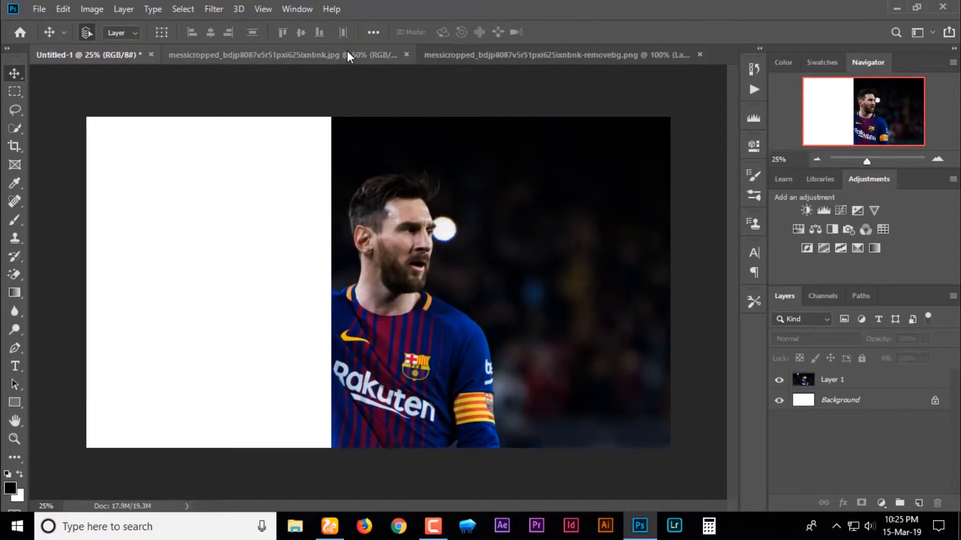
pyautogui.click(347, 54)
pyautogui.click(121, 49)
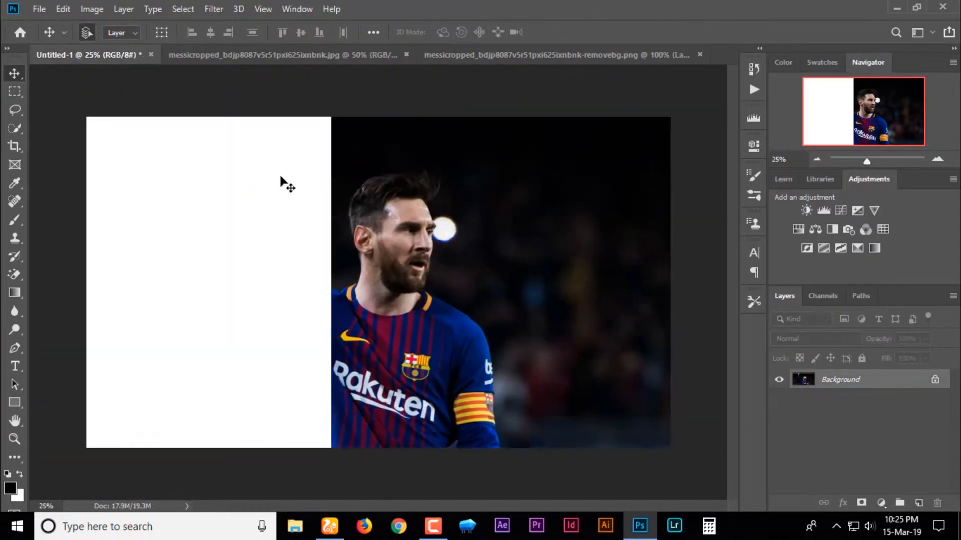
pyautogui.moveTo(398, 240); pyautogui.dragTo(397, 245)
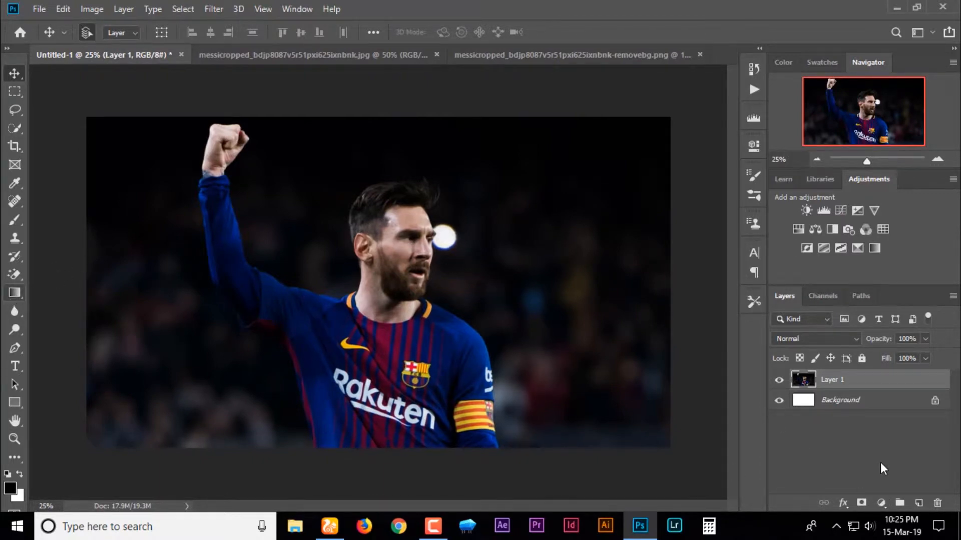
# Add a new layer above the photo and apply an orange Gradient Overlay with the Radial style to it.
pyautogui.click(919, 502)
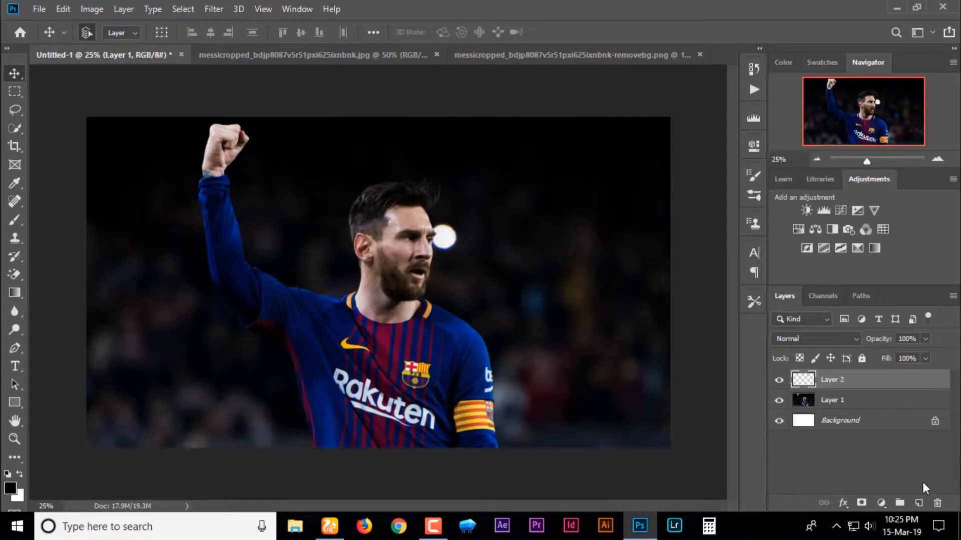
pyautogui.rightClick(861, 385)
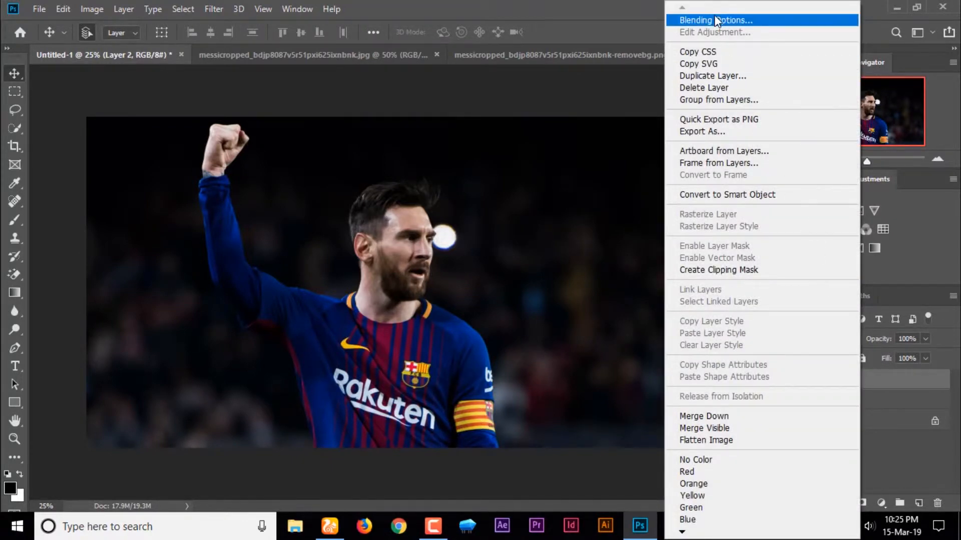
pyautogui.click(717, 20)
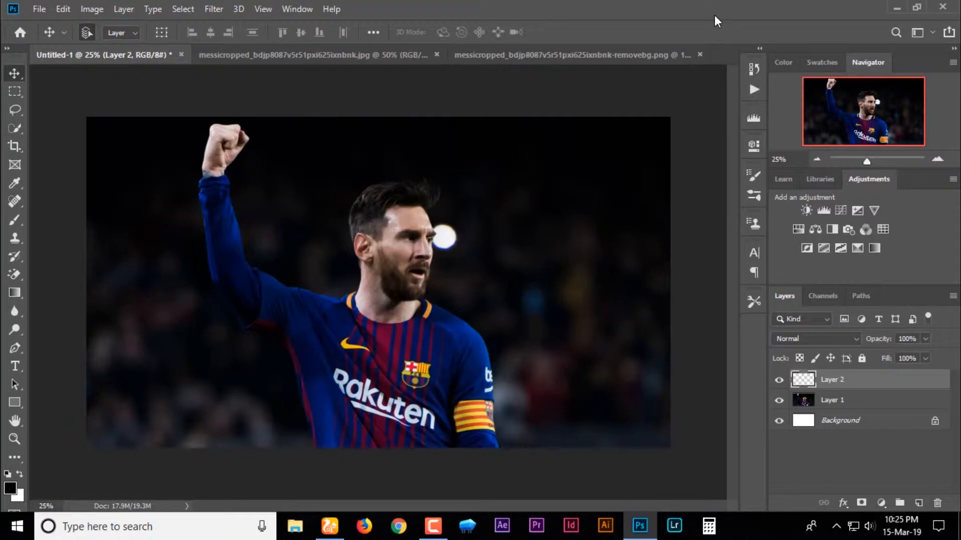
pyautogui.press('h')
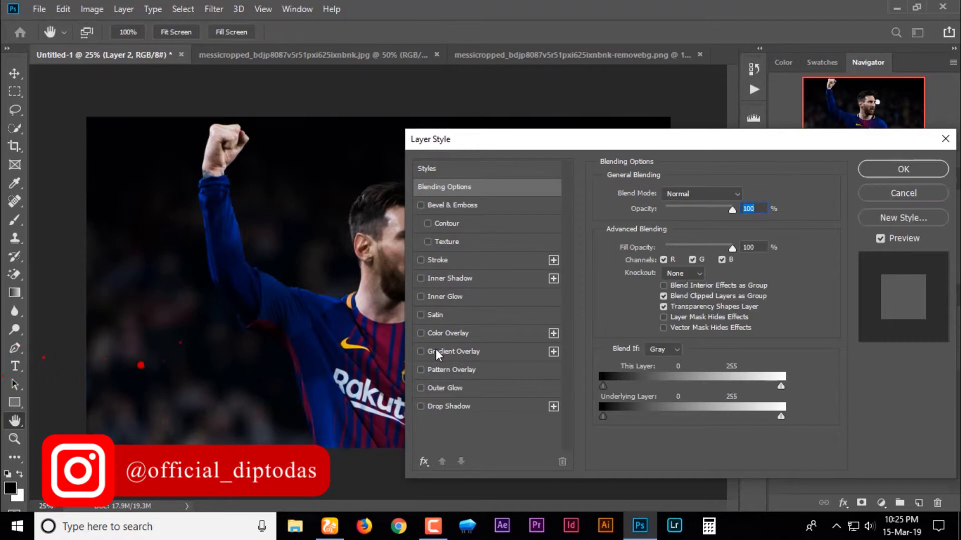
pyautogui.click(435, 351)
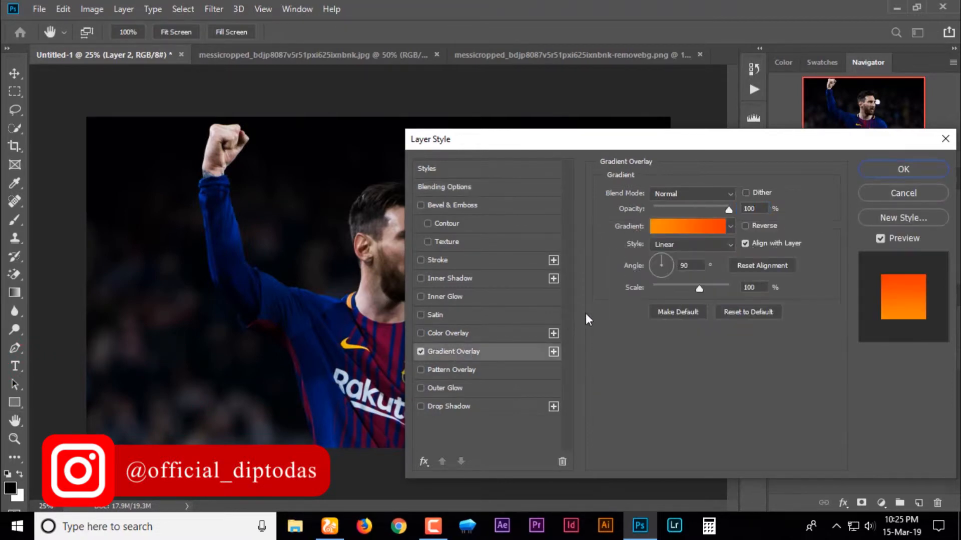
pyautogui.click(686, 245)
pyautogui.click(679, 269)
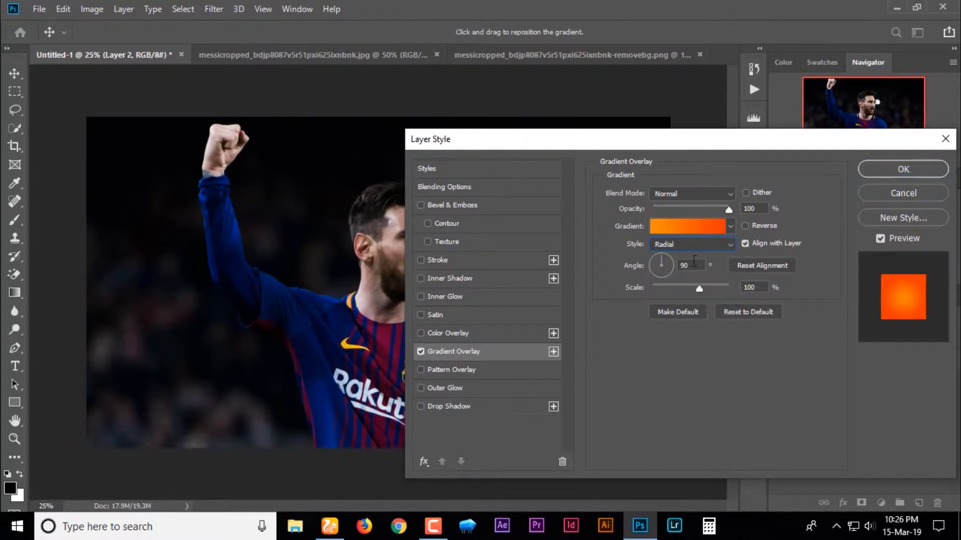
pyautogui.click(897, 173)
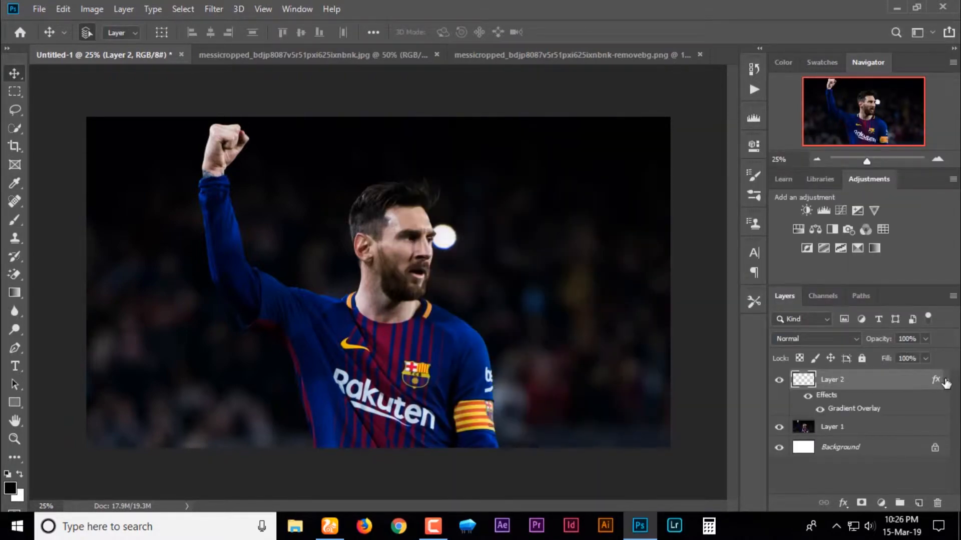
# Try clipping the gradient layer to the photo layer, and check its Gradient Overlay settings without changing them.
pyautogui.click(946, 381)
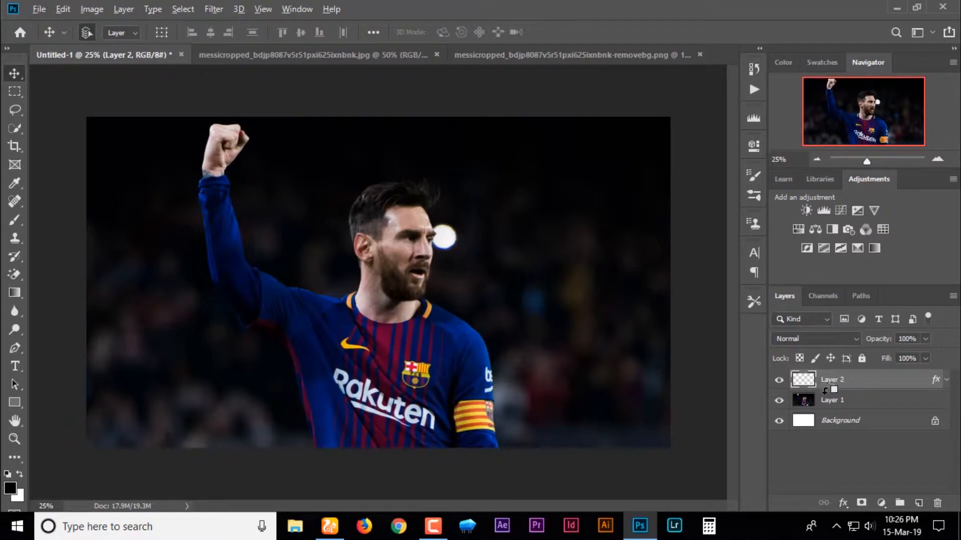
pyautogui.keyDown('alt'); pyautogui.click(826, 391); pyautogui.keyUp('alt')
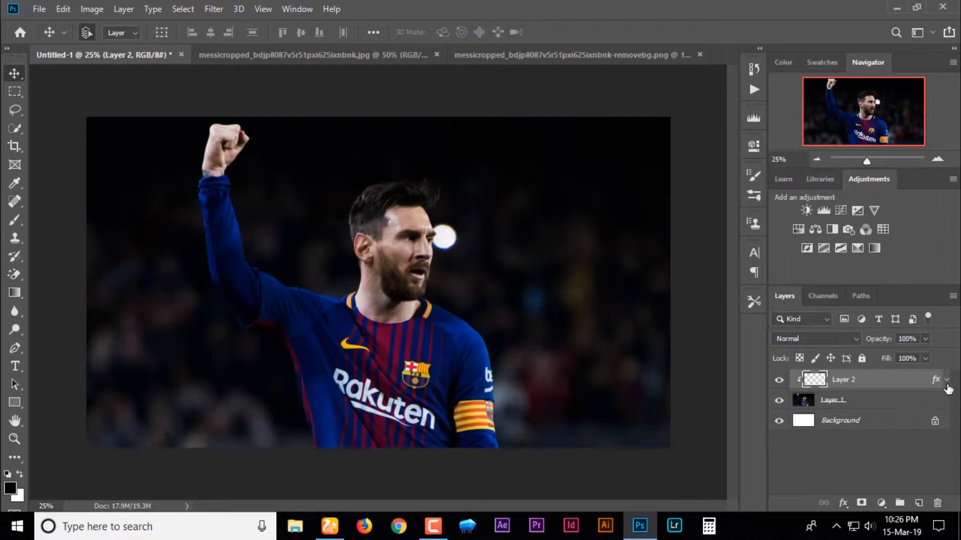
pyautogui.click(946, 382)
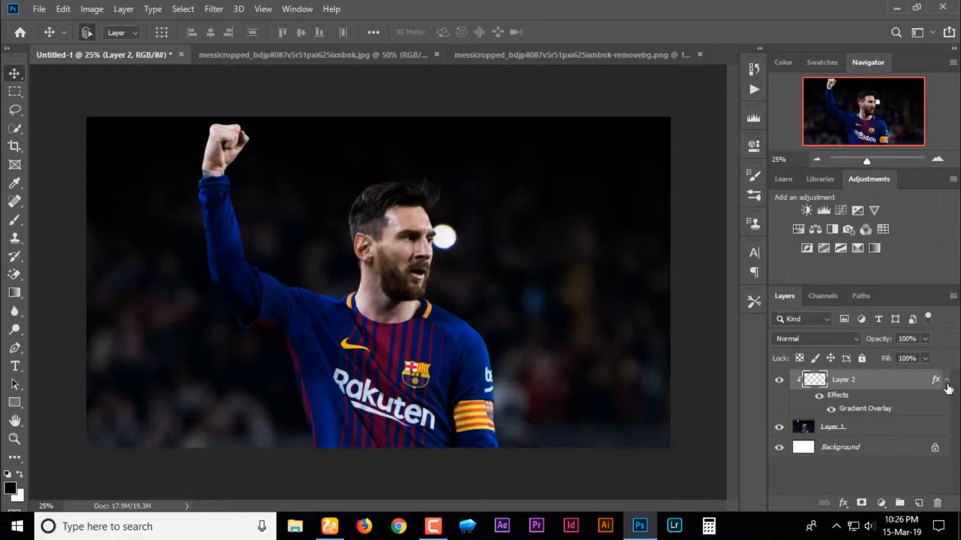
pyautogui.doubleClick(878, 415)
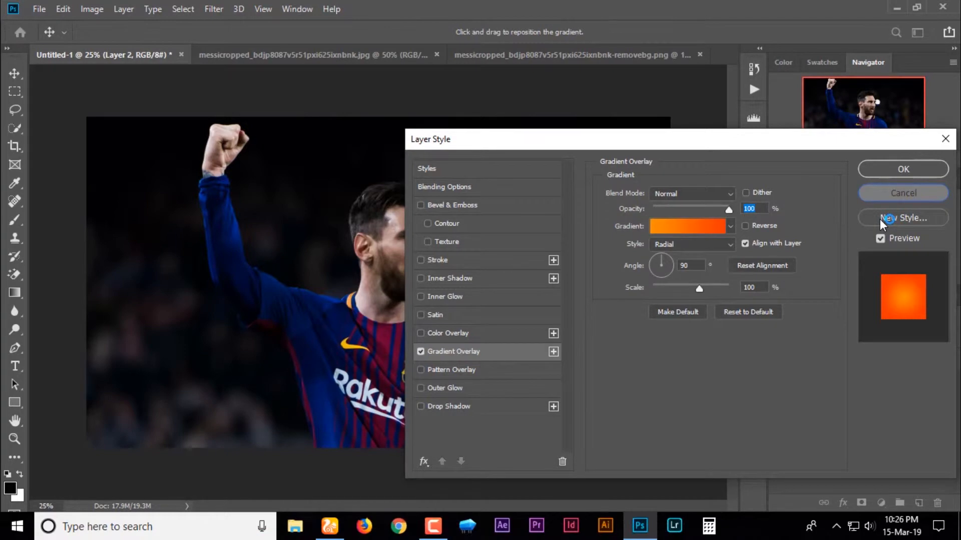
pyautogui.click(900, 192)
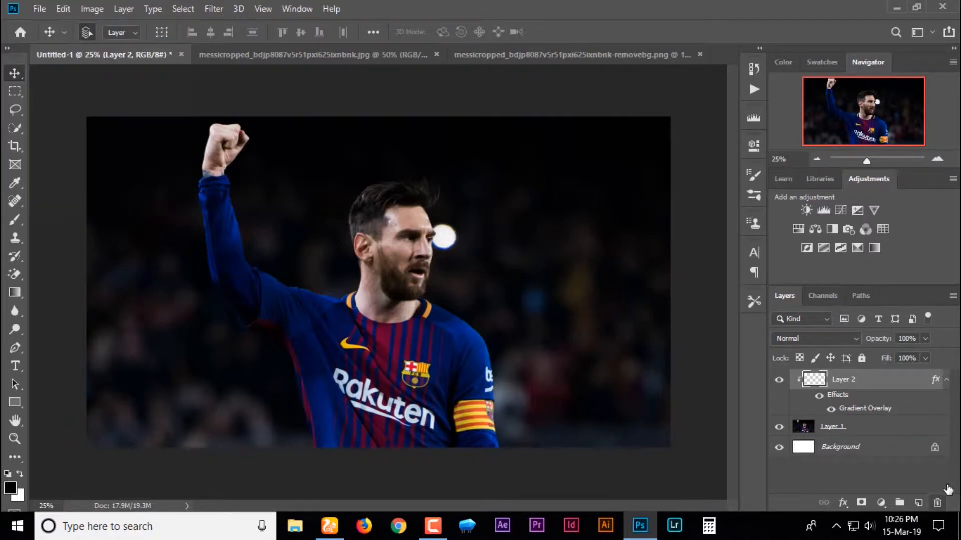
# Delete the gradient layer above the photo and draw a black rectangle about 3468 × 2040 px that covers the whole canvas.
pyautogui.press('Delete')
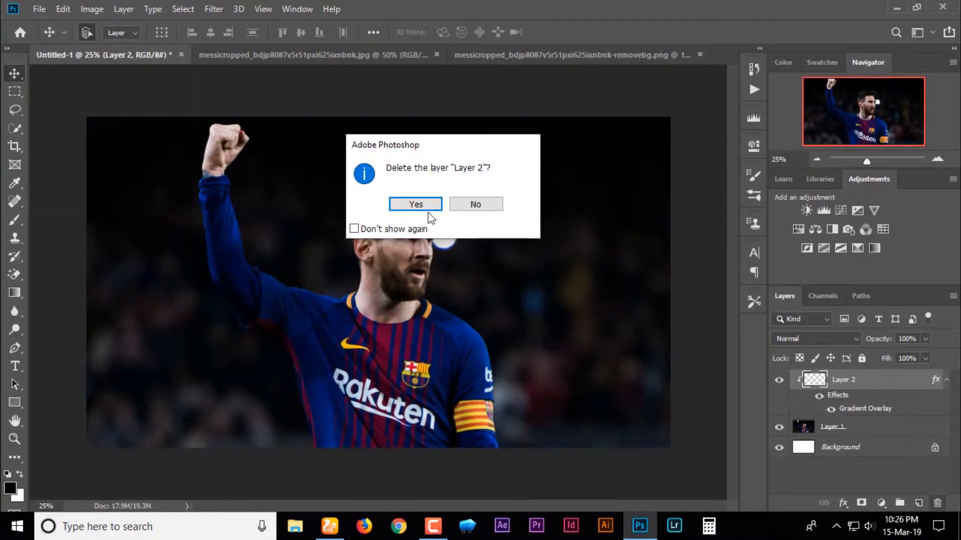
pyautogui.click(427, 208)
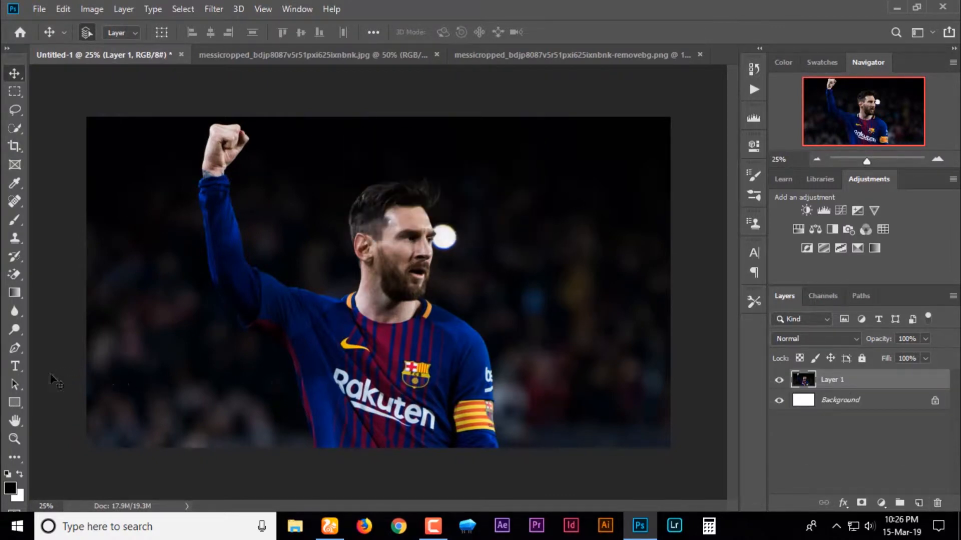
pyautogui.click(12, 403)
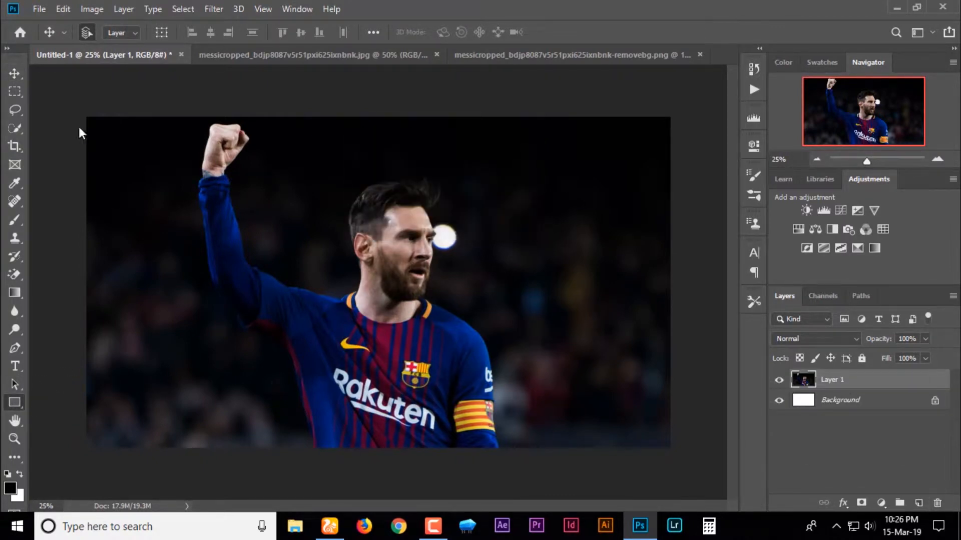
pyautogui.moveTo(76, 101); pyautogui.dragTo(686, 461)
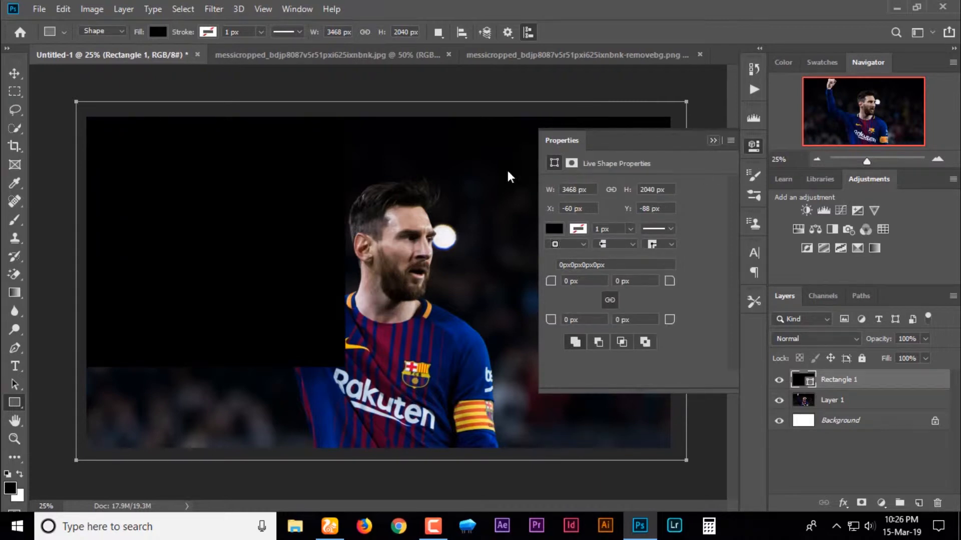
pyautogui.press('v')
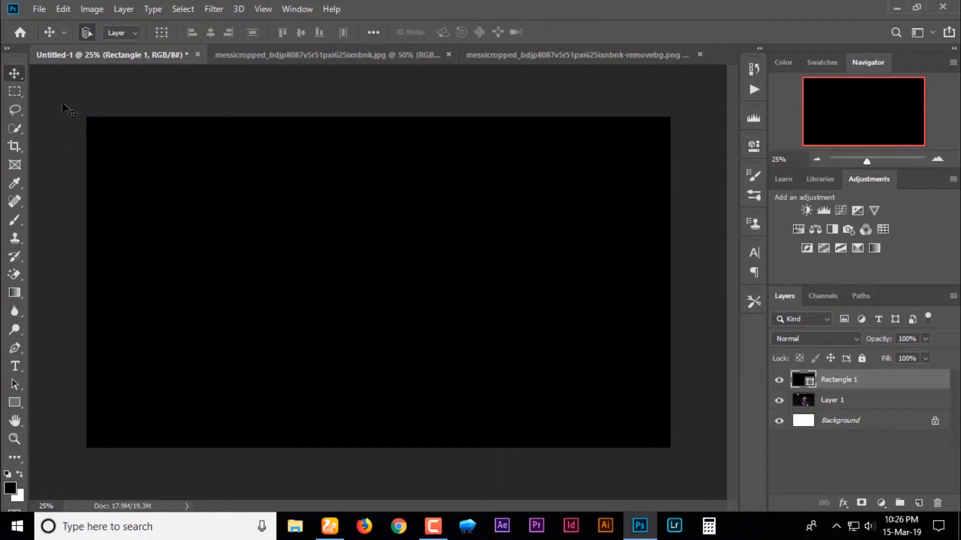
# Apply an orange Gradient Overlay to the rectangle with the Radial style and a scale of 79%.
pyautogui.rightClick(856, 382)
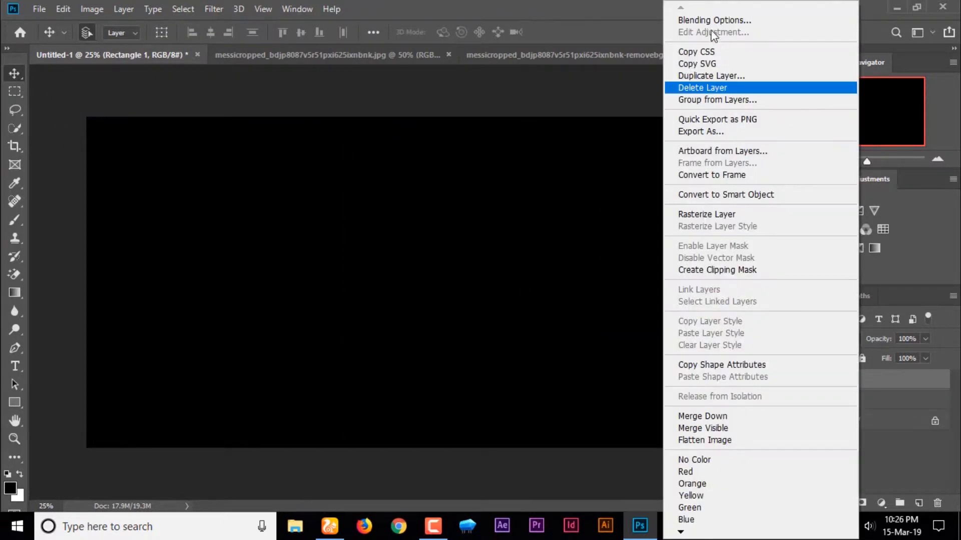
pyautogui.click(703, 18)
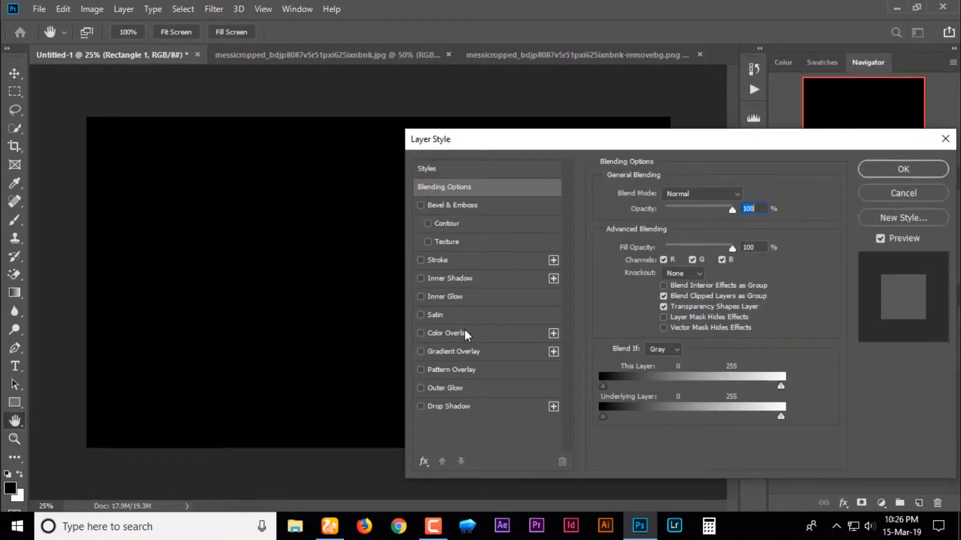
pyautogui.click(469, 351)
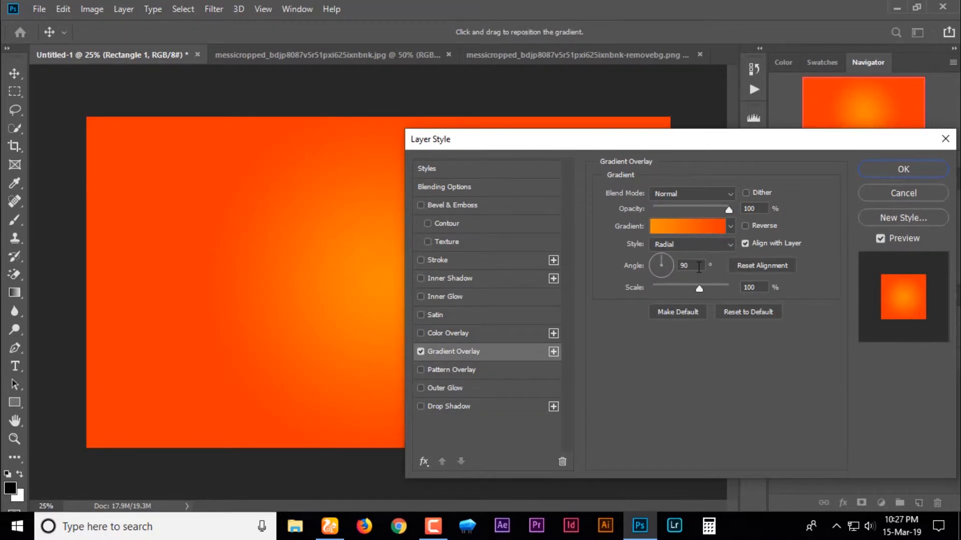
pyautogui.moveTo(698, 287); pyautogui.dragTo(694, 289)
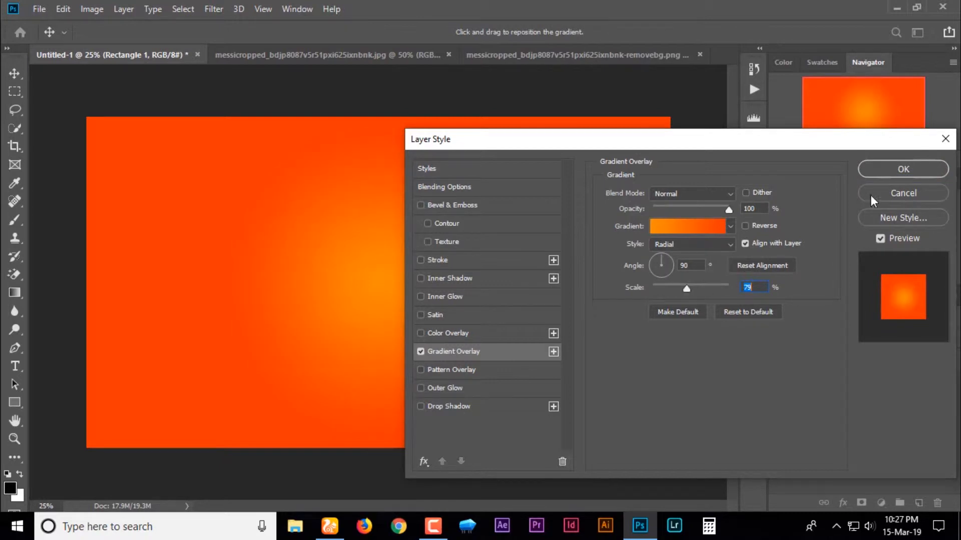
pyautogui.click(886, 165)
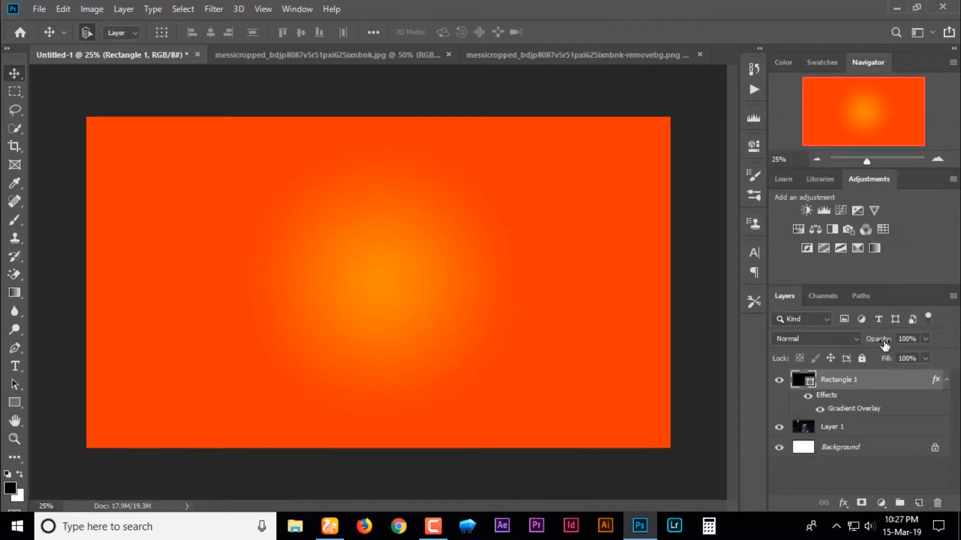
# Set the gradient rectangle layer's opacity to 50% and collapse its effects list.
pyautogui.moveTo(884, 345); pyautogui.dragTo(877, 344)
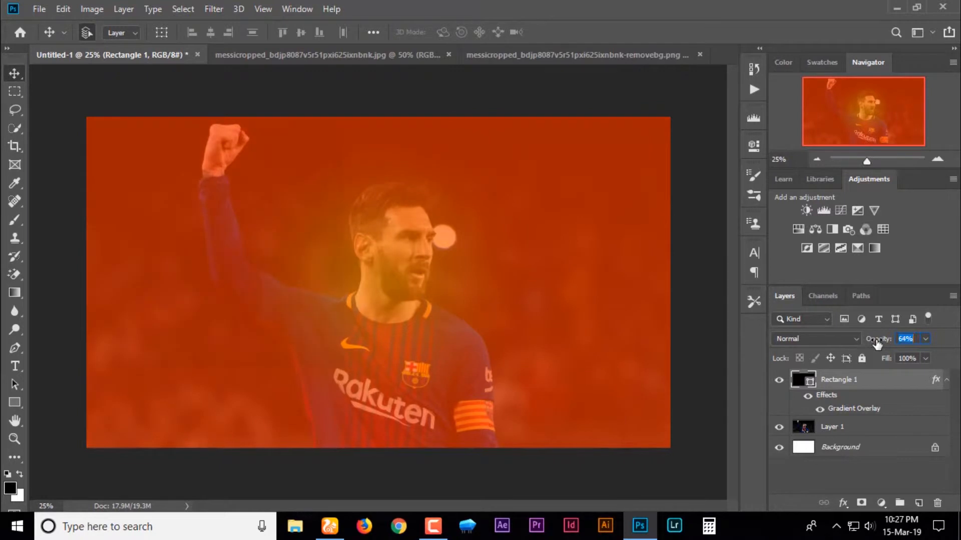
pyautogui.write('50')
pyautogui.press('Return')
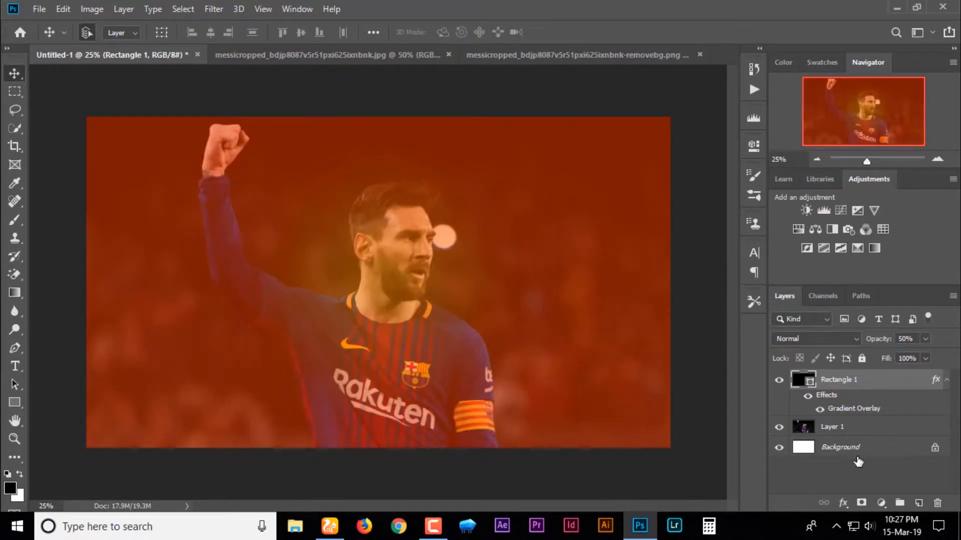
pyautogui.click(840, 448)
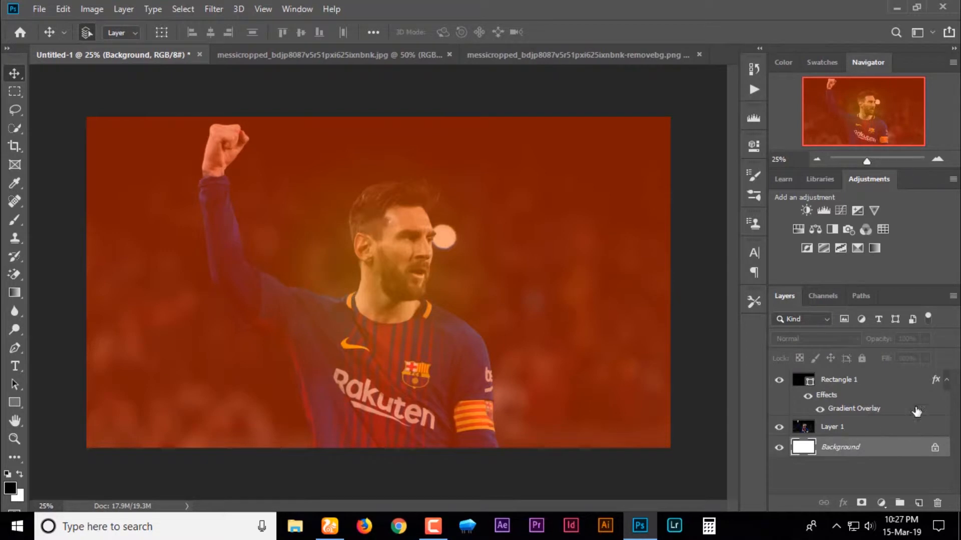
pyautogui.click(947, 382)
pyautogui.click(908, 459)
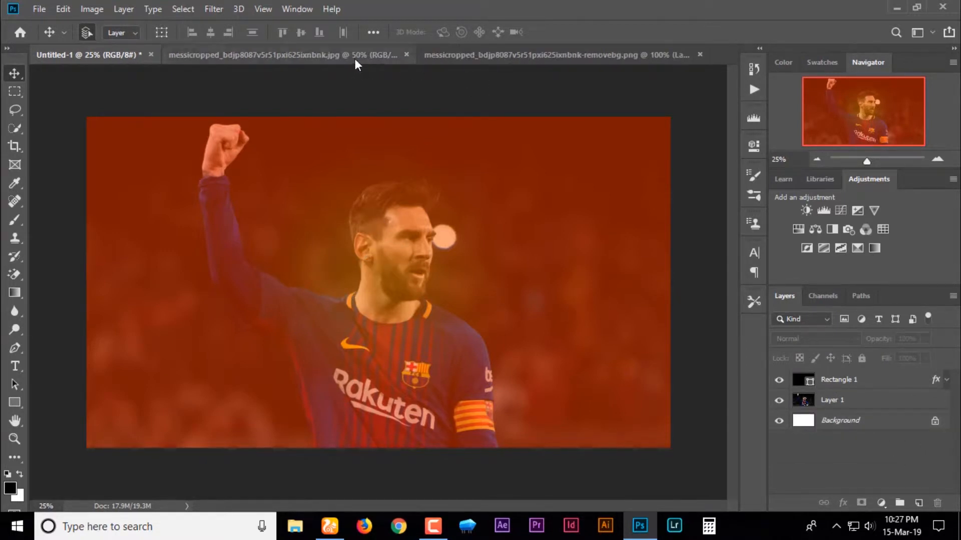
# Set the Type tool's text color to white (ffffff) in Untitled-1.
pyautogui.click(495, 59)
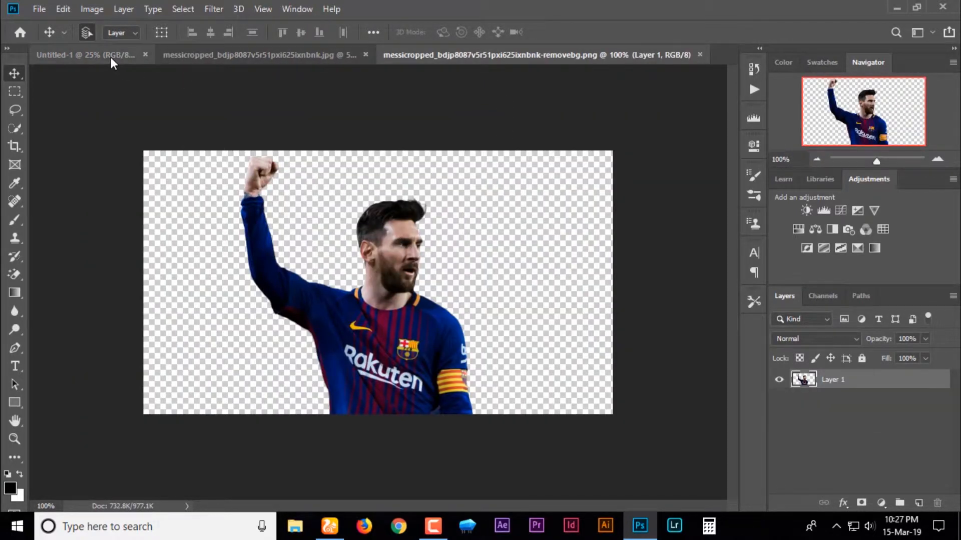
pyautogui.click(121, 69)
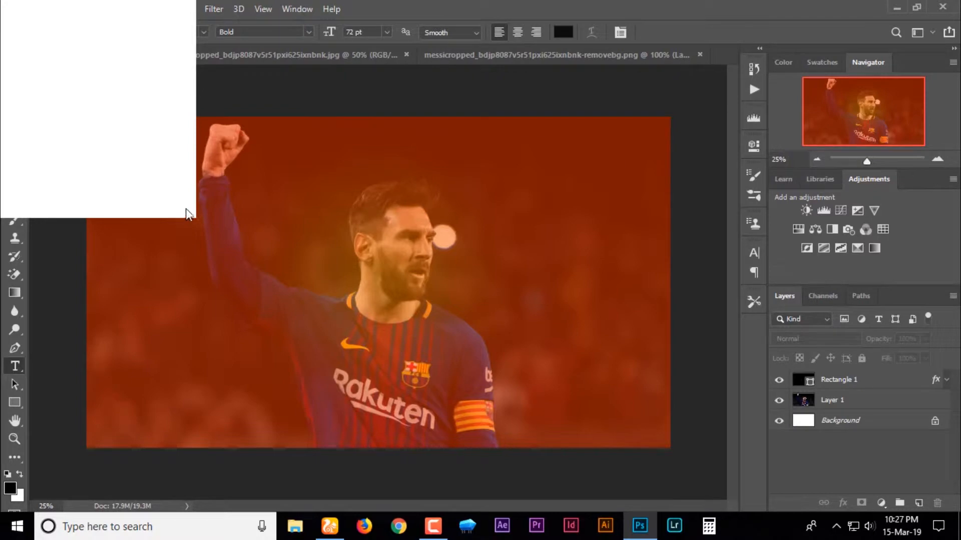
pyautogui.doubleClick(363, 33)
pyautogui.click(570, 34)
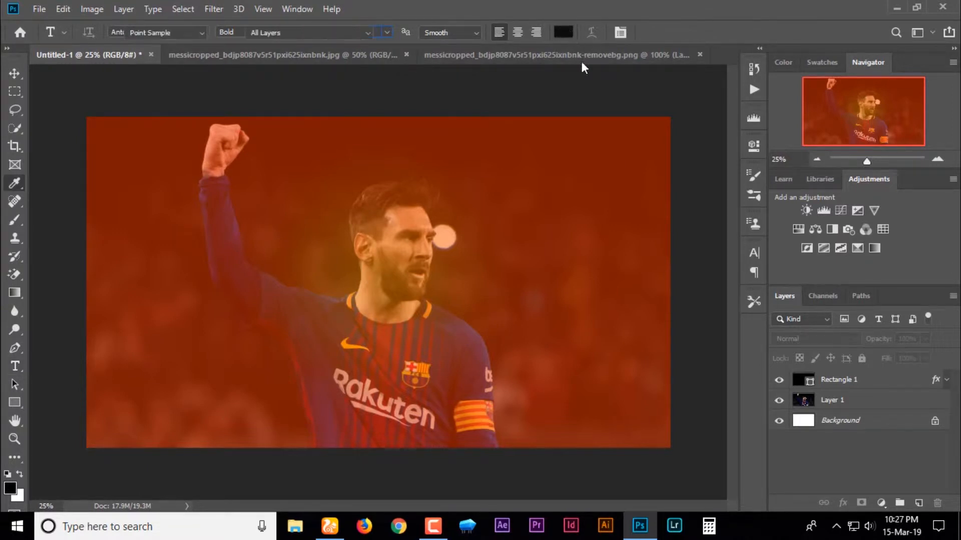
pyautogui.click(460, 229)
pyautogui.click(452, 223)
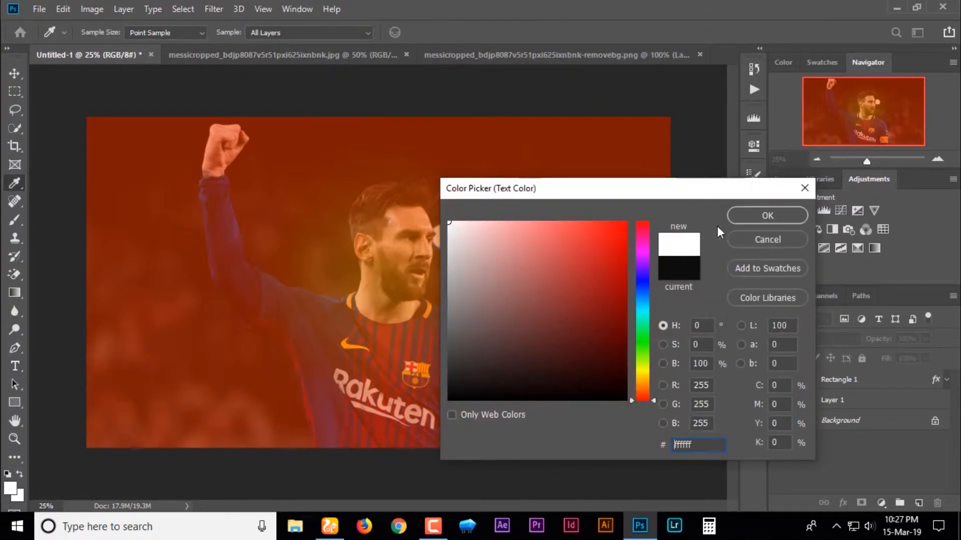
pyautogui.click(767, 216)
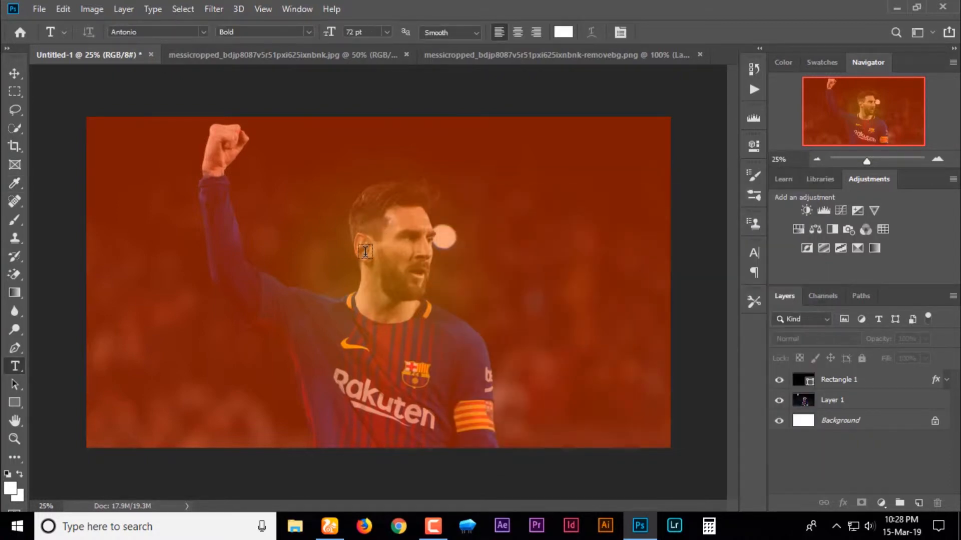
# Add the text "10" in 72 pt Antonio Bold and move it down over the player's lower face.
pyautogui.click(402, 255)
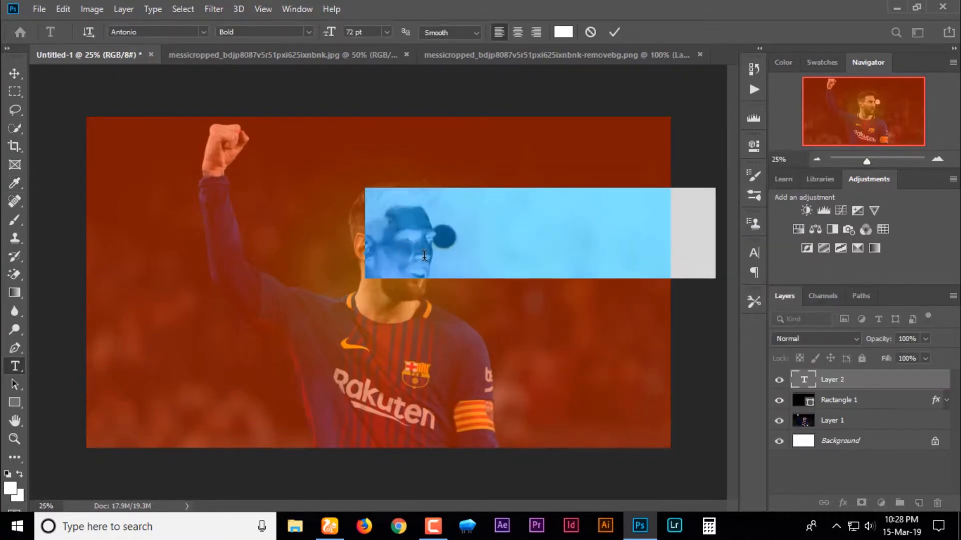
pyautogui.press('BackSpace')
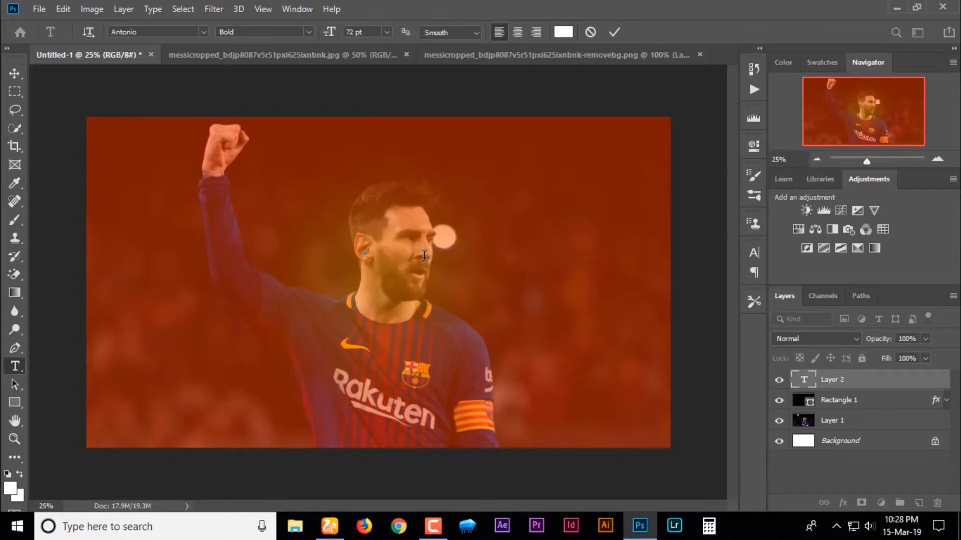
pyautogui.write('10')
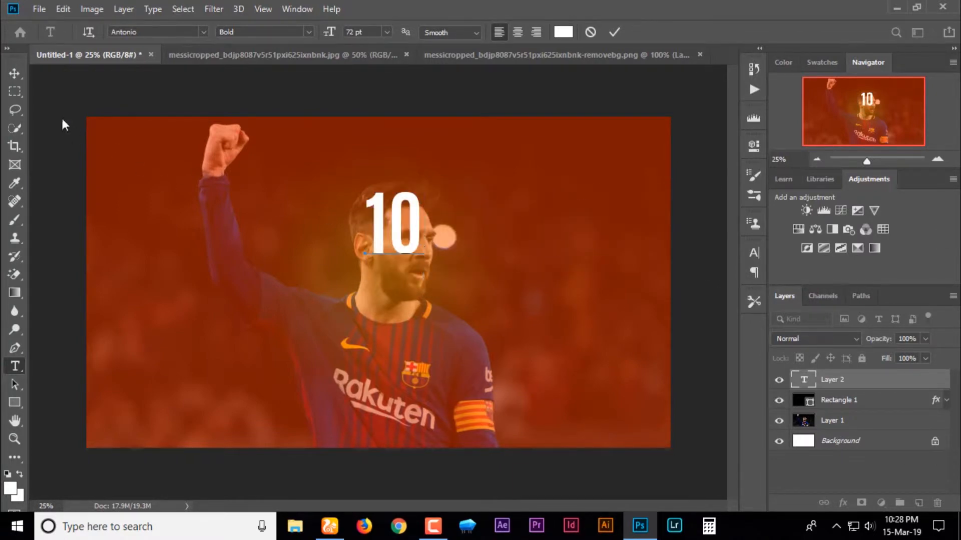
pyautogui.click(15, 73)
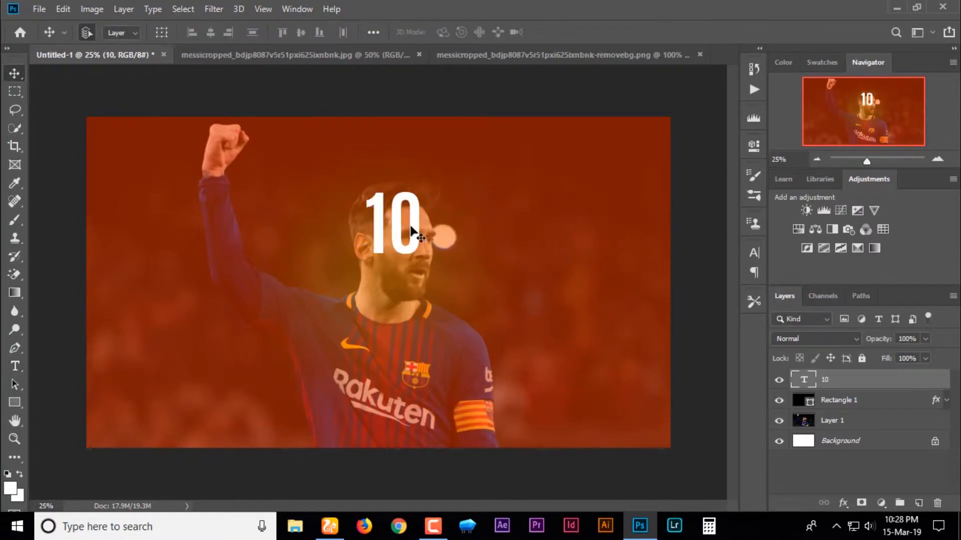
pyautogui.moveTo(398, 262); pyautogui.dragTo(381, 312)
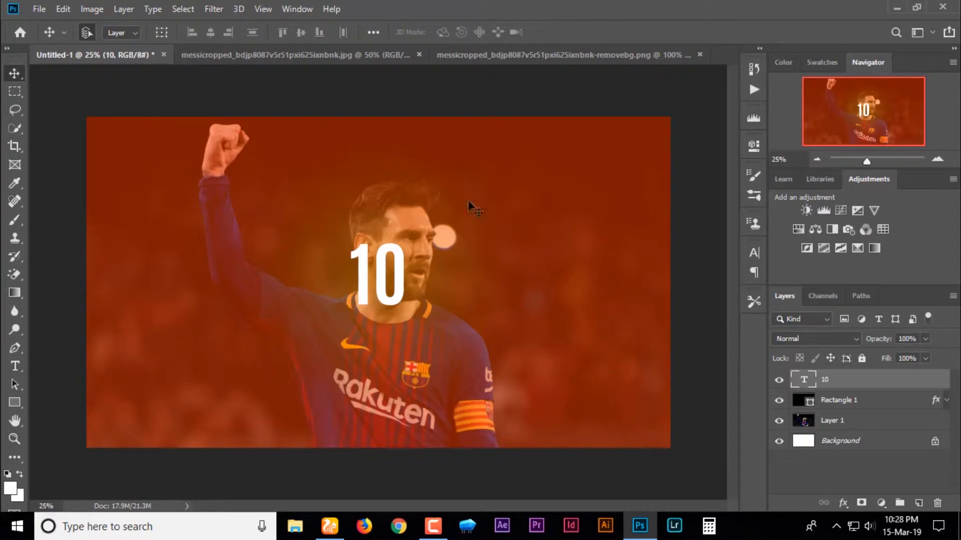
# Enlarge the "10" text to 137 pt and shift it slightly down near the canvas center.
pyautogui.doubleClick(805, 382)
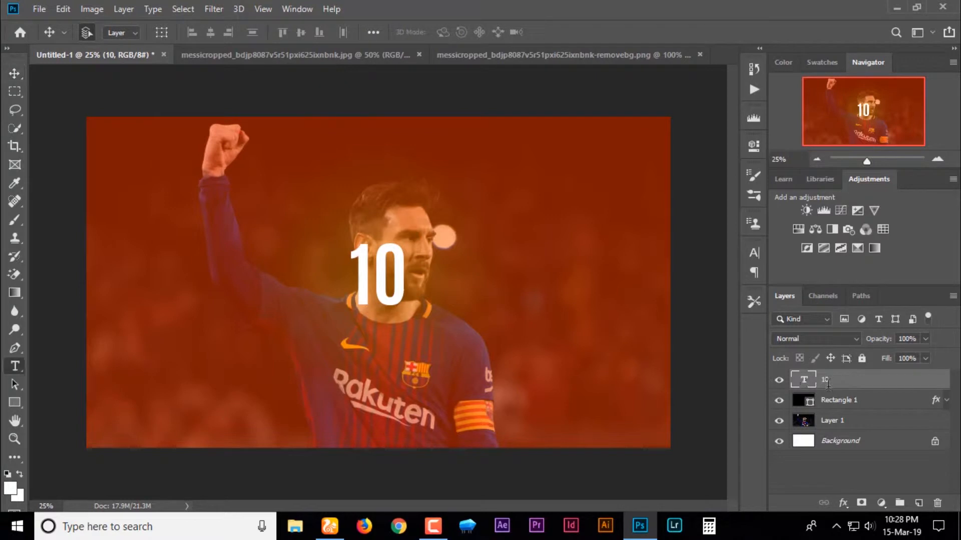
pyautogui.moveTo(334, 36)
pyautogui.mouseDown()
pyautogui.moveTo(346, 36)
pyautogui.moveTo(334, 36)
pyautogui.mouseUp()
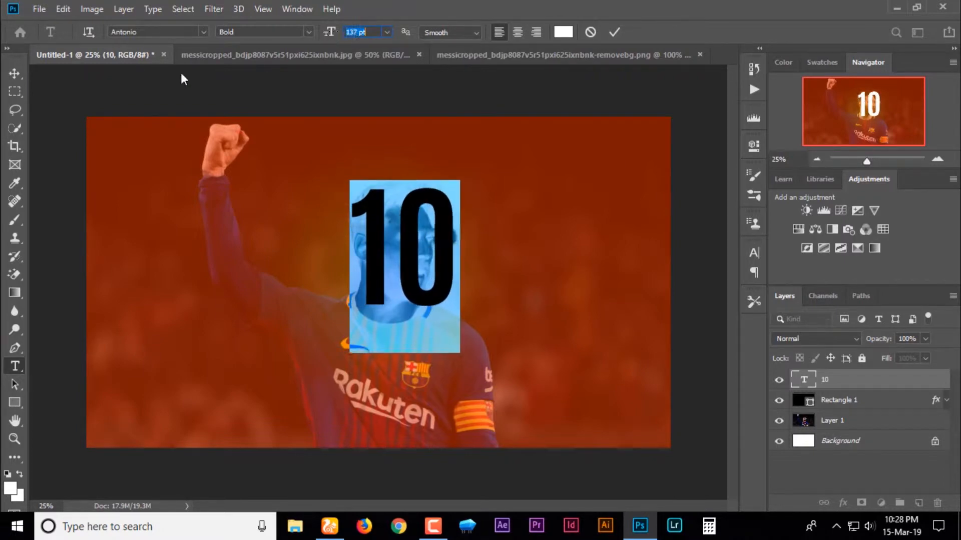
pyautogui.click(14, 76)
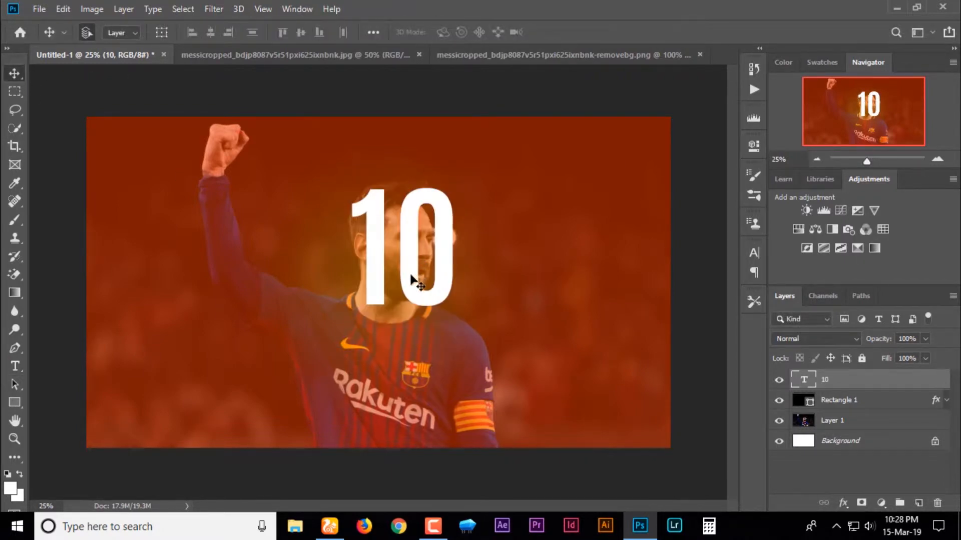
pyautogui.moveTo(412, 278); pyautogui.dragTo(405, 303)
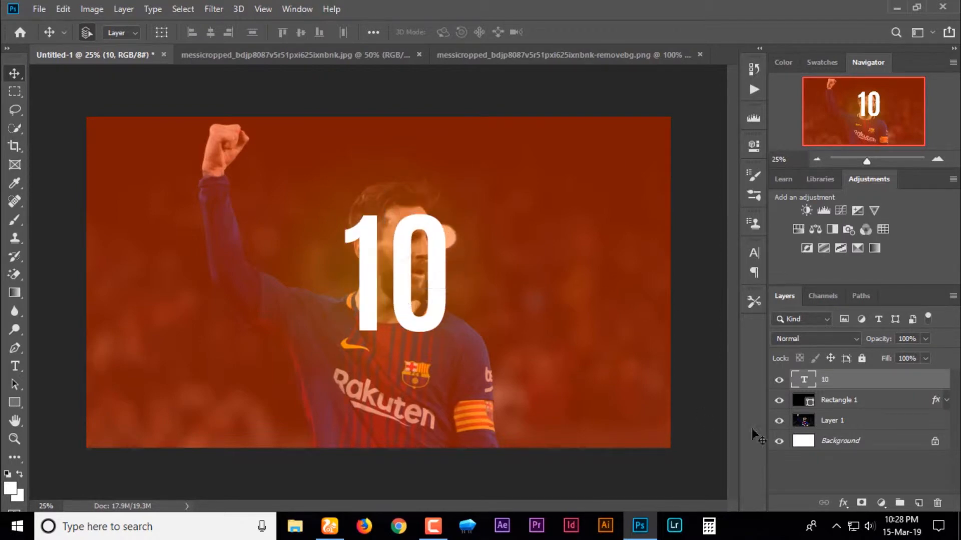
# Set the gradient rectangle layer's opacity to 60% and leave all layers deselected.
pyautogui.click(850, 406)
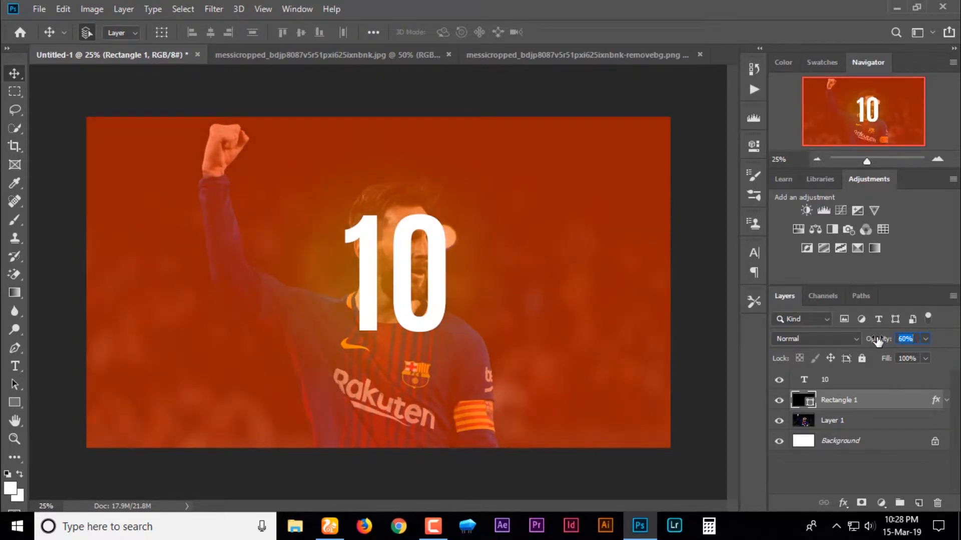
pyautogui.click(845, 383)
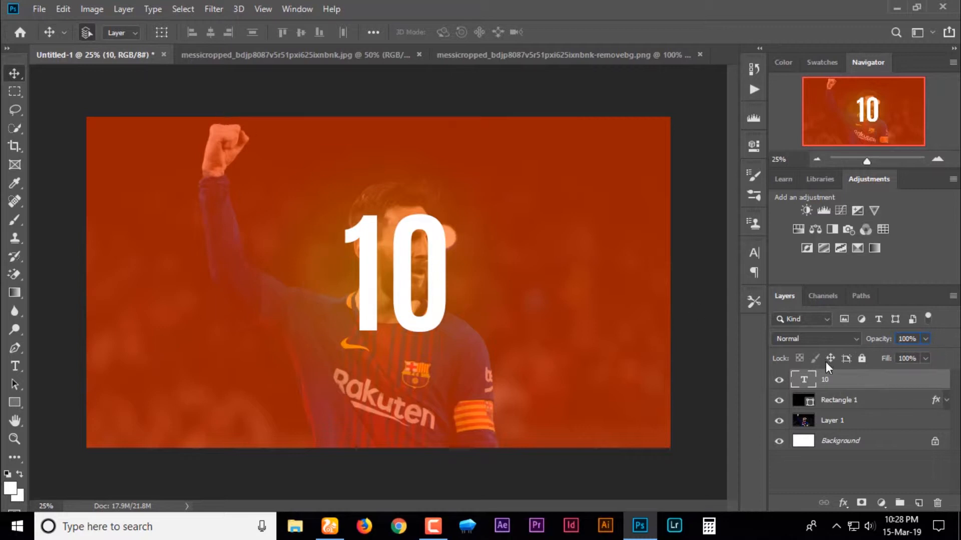
pyautogui.click(676, 412)
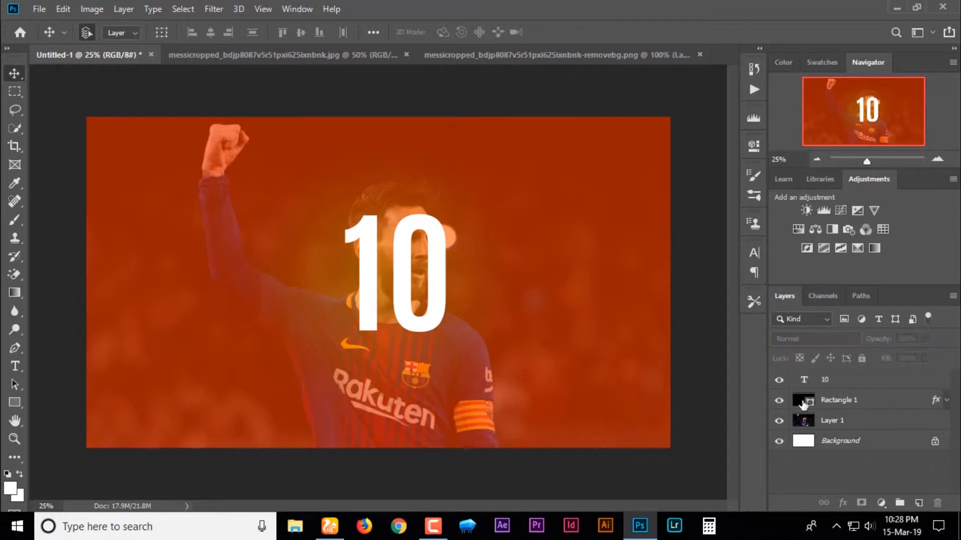
pyautogui.click(811, 385)
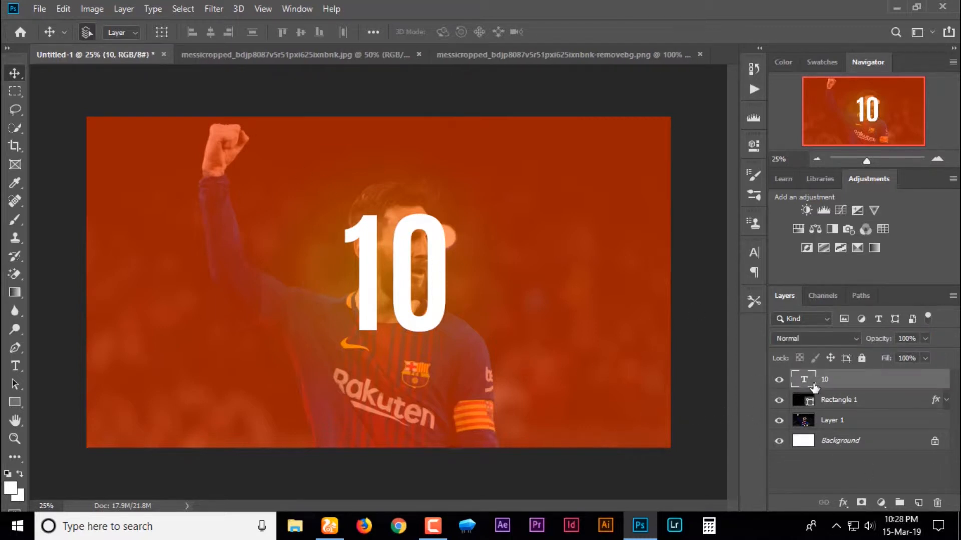
pyautogui.doubleClick(804, 380)
pyautogui.press('BackSpace')
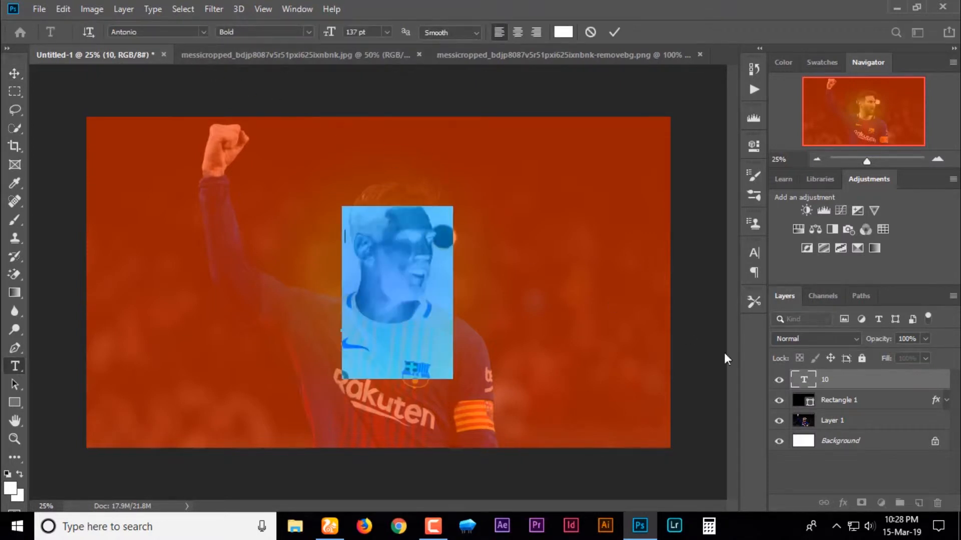
pyautogui.click(847, 466)
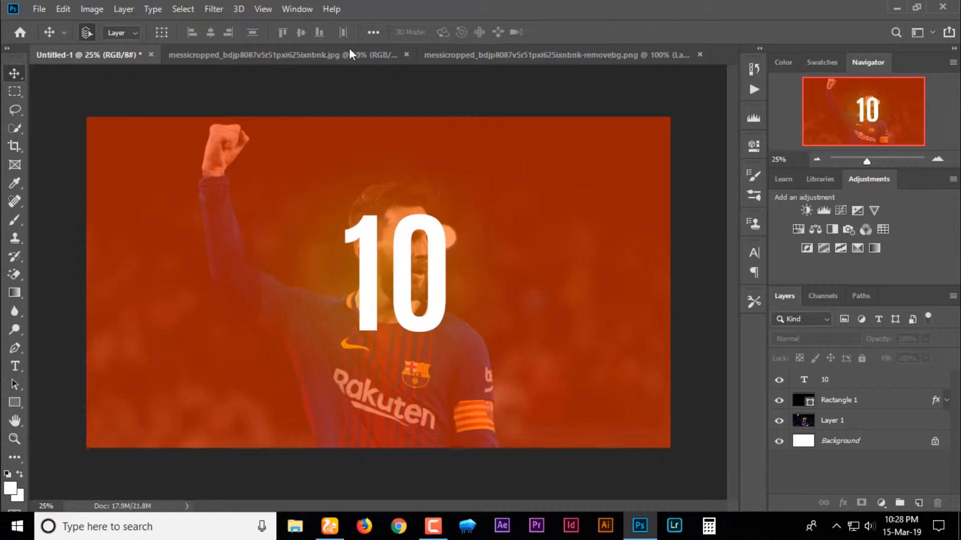
# Copy the player cut-out from the removebg PNG document into Untitled-1, placing it over the "10".
pyautogui.click(449, 54)
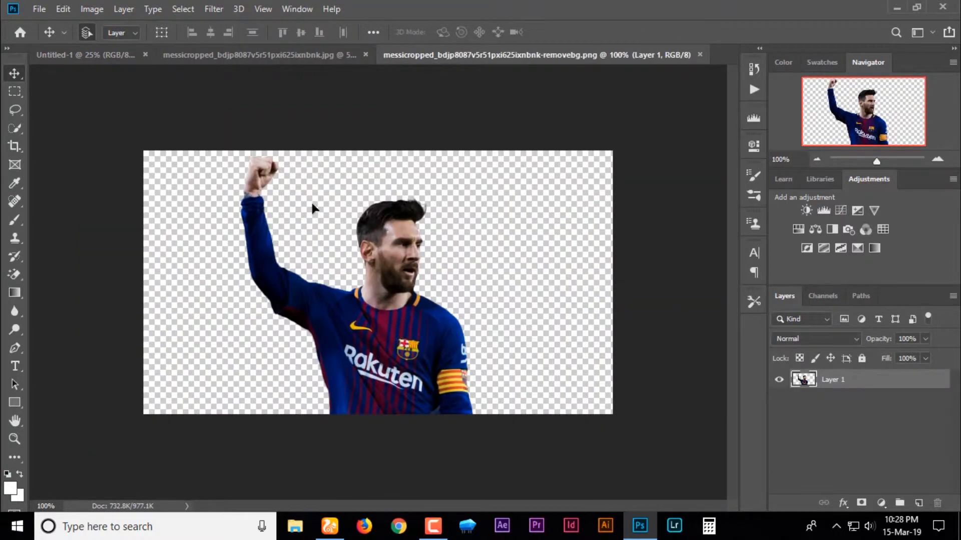
pyautogui.moveTo(314, 208)
pyautogui.mouseDown()
pyautogui.moveTo(247, 118)
pyautogui.moveTo(253, 77)
pyautogui.moveTo(55, 52)
pyautogui.moveTo(322, 221)
pyautogui.mouseUp()
pyautogui.moveTo(401, 280); pyautogui.dragTo(401, 284)
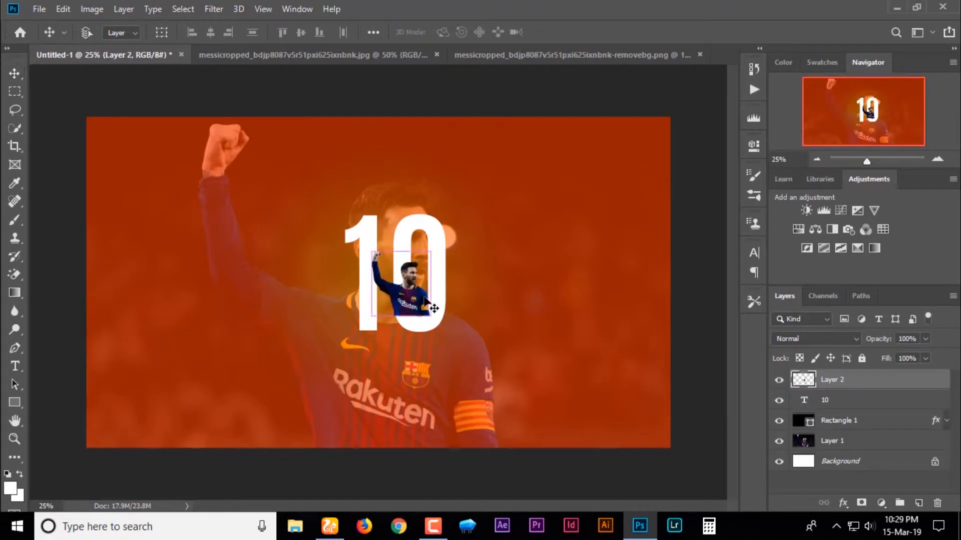
# Scale the player cut-out to about 331% and position it so the head covers the "0".
pyautogui.hotkey('ctrl', 't')
pyautogui.moveTo(372, 252); pyautogui.dragTo(284, 156)
pyautogui.moveTo(458, 362); pyautogui.dragTo(444, 345)
pyautogui.press('Return')
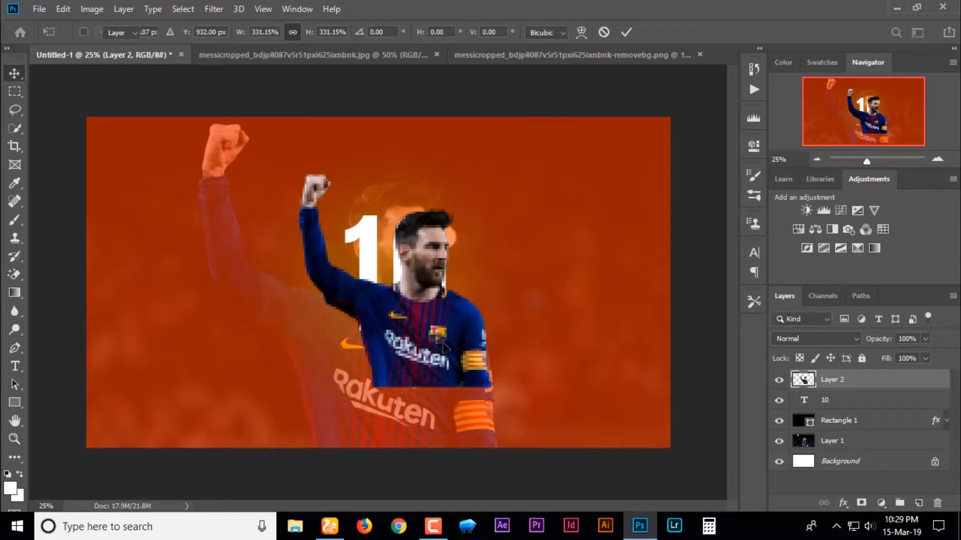
# Clip the player cut-out layer to the "10" text and nudge it slightly up so the face sits inside the "0".
pyautogui.moveTo(834, 384); pyautogui.dragTo(840, 388)
pyautogui.keyDown('alt'); pyautogui.click(840, 388); pyautogui.keyUp('alt')
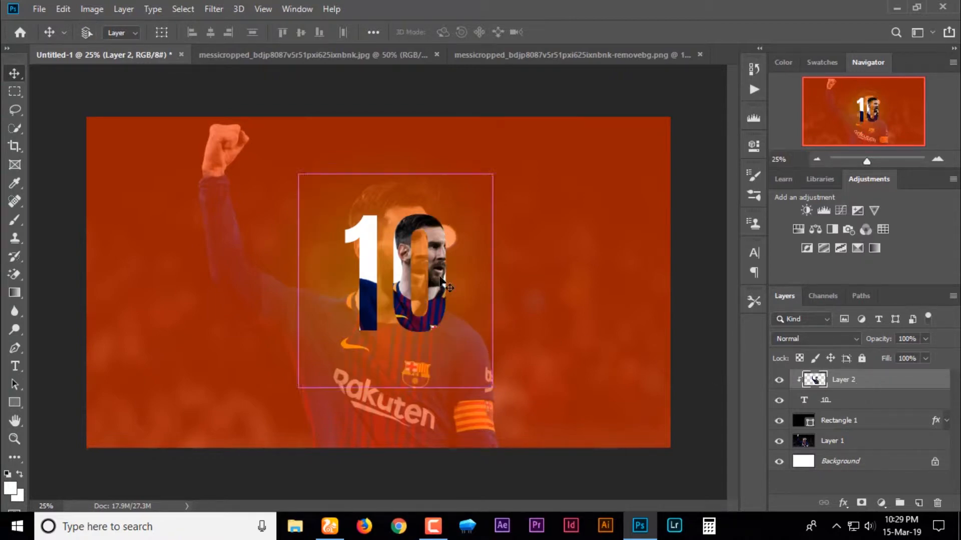
pyautogui.moveTo(437, 279)
pyautogui.mouseDown()
pyautogui.moveTo(428, 288)
pyautogui.moveTo(439, 274)
pyautogui.mouseUp()
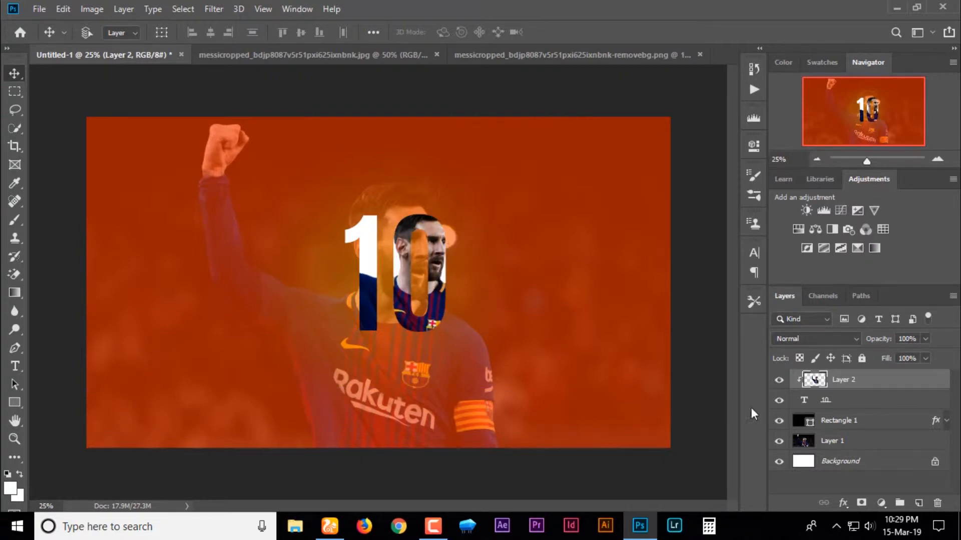
# Set the "10" text color to dark navy (000d3b), sampled from the jersey inside the "1".
pyautogui.doubleClick(803, 400)
pyautogui.press('BackSpace')
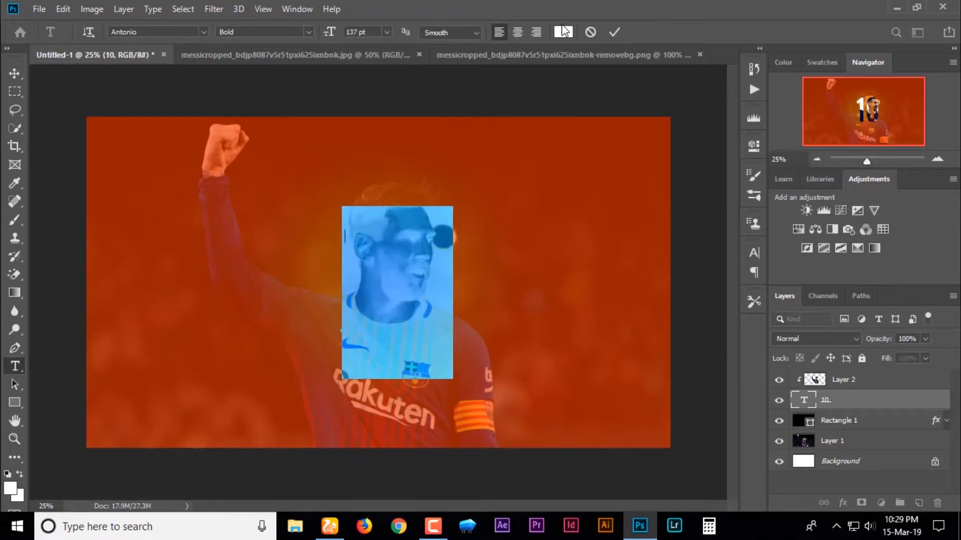
pyautogui.click(563, 32)
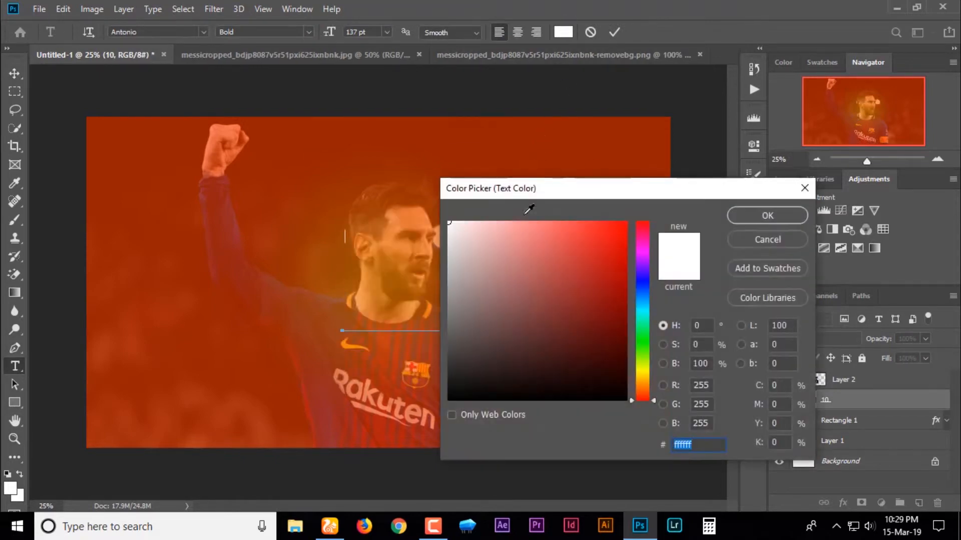
pyautogui.click(494, 262)
pyautogui.click(410, 263)
pyautogui.click(539, 289)
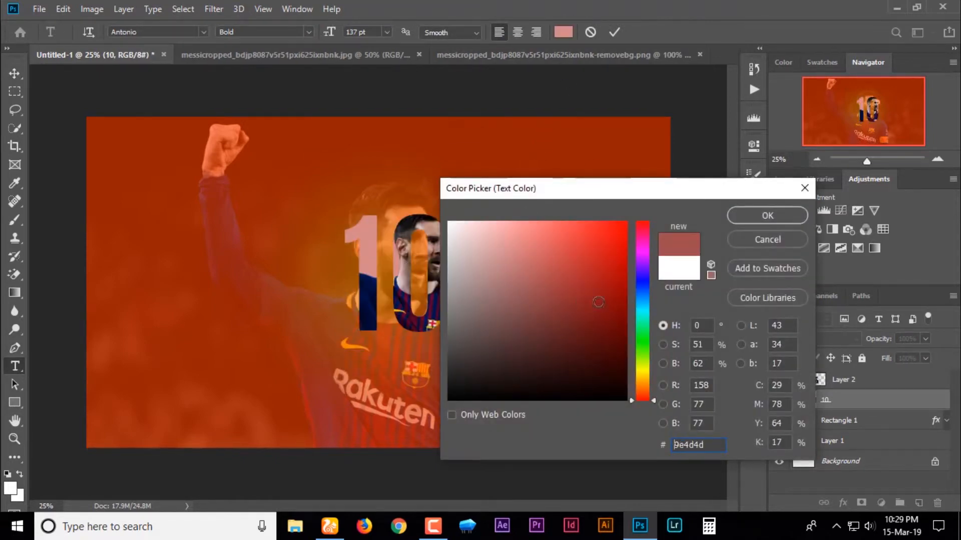
pyautogui.click(381, 295)
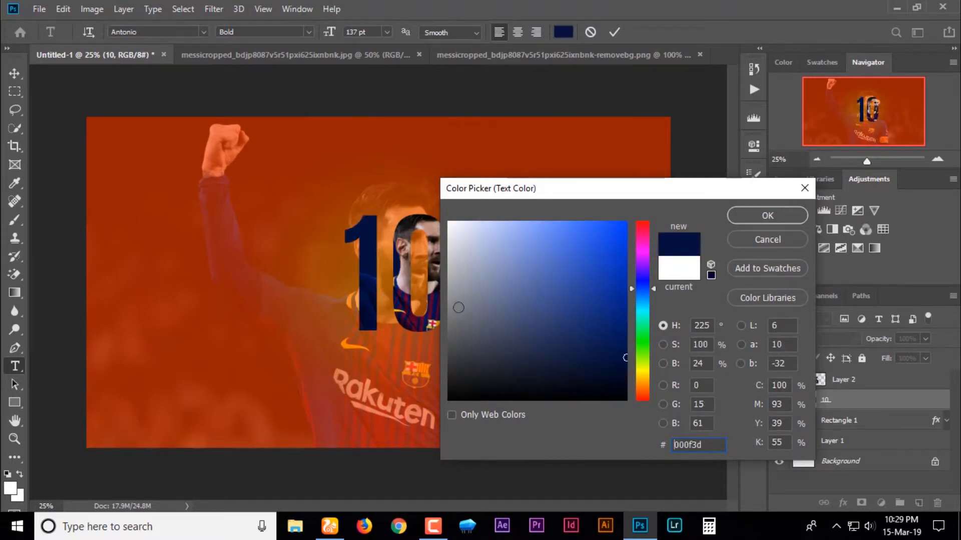
pyautogui.click(376, 284)
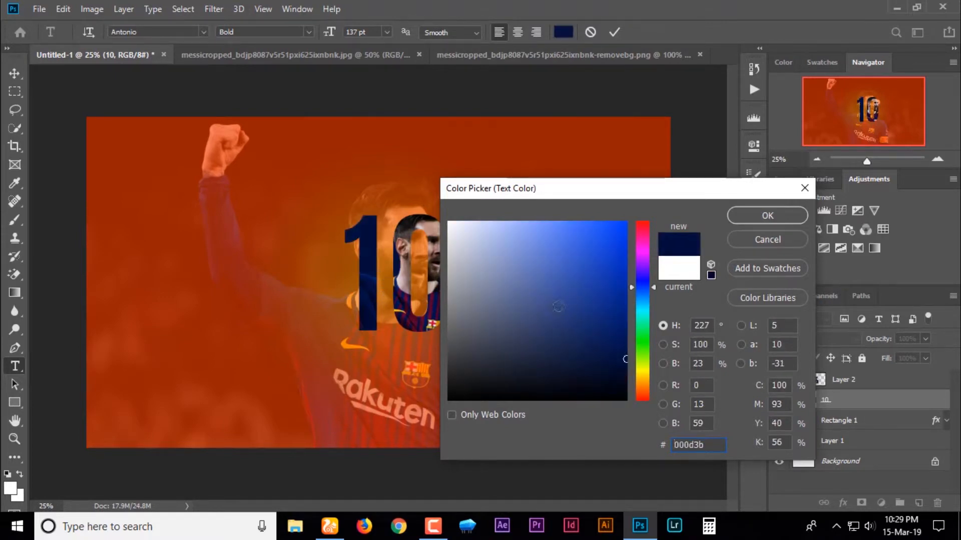
pyautogui.click(739, 221)
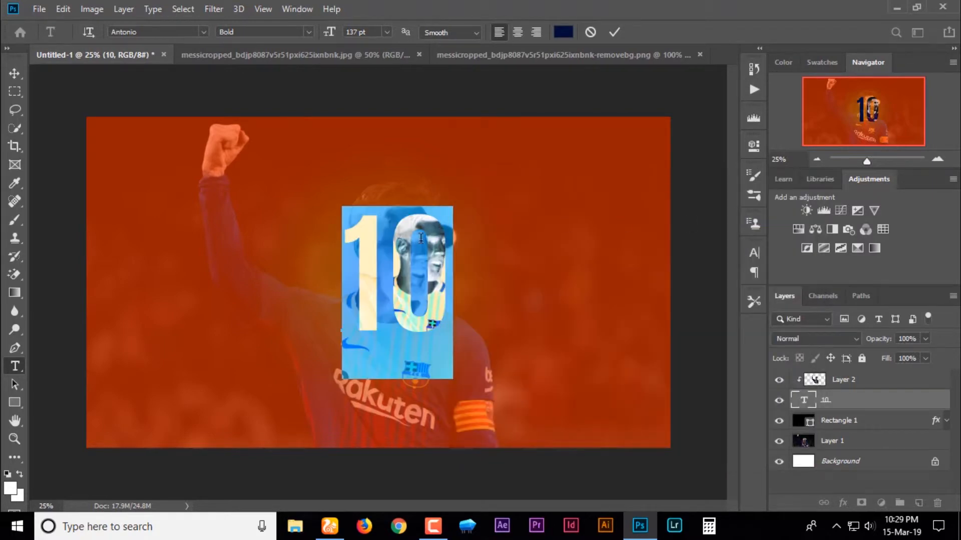
# Darken the "10" text color to near-black navy (00031c) and return to the Move tool.
pyautogui.click(564, 32)
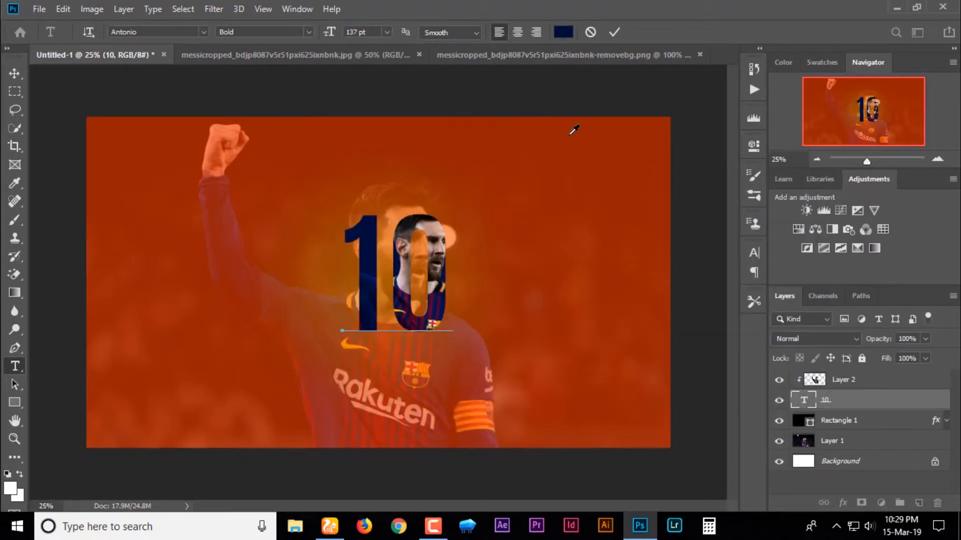
pyautogui.moveTo(466, 224); pyautogui.dragTo(608, 256)
pyautogui.click(608, 256)
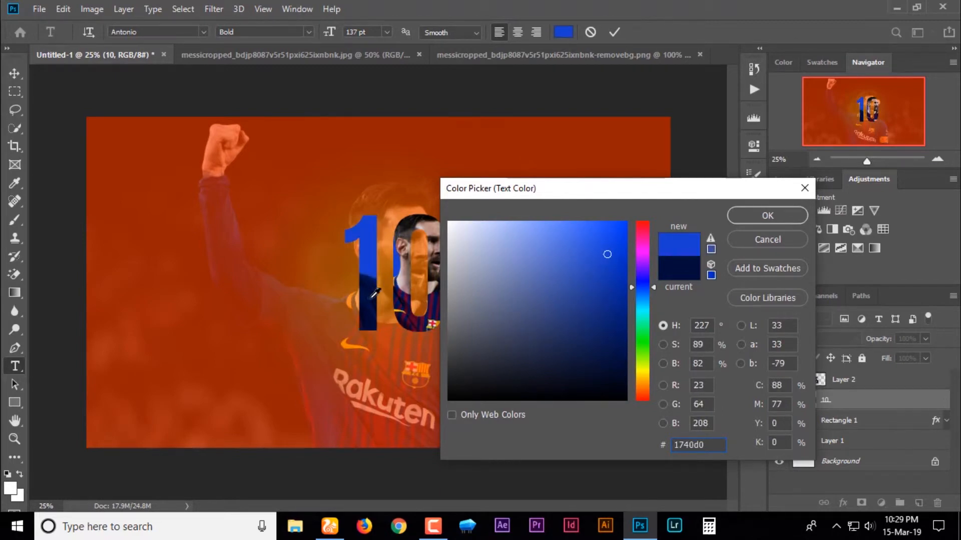
pyautogui.moveTo(608, 254); pyautogui.dragTo(626, 381)
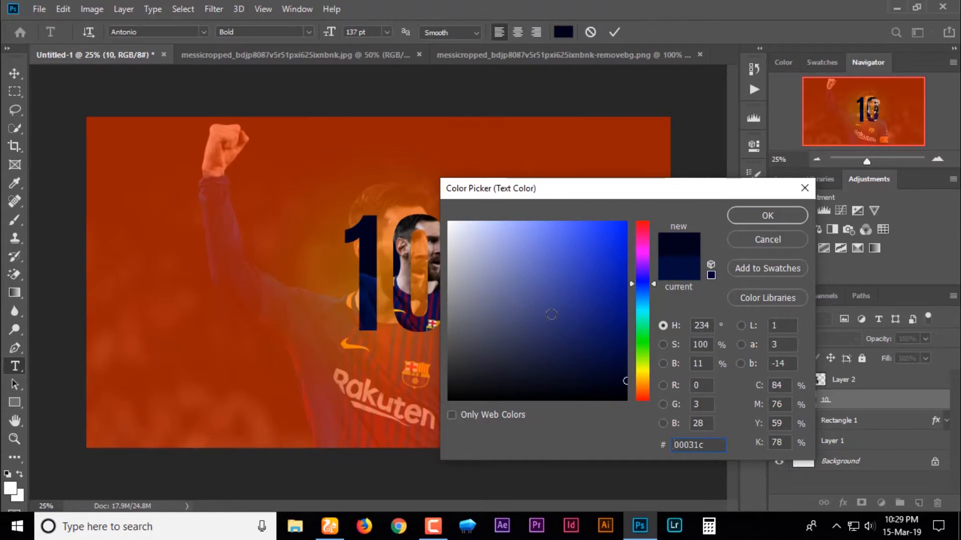
pyautogui.click(742, 214)
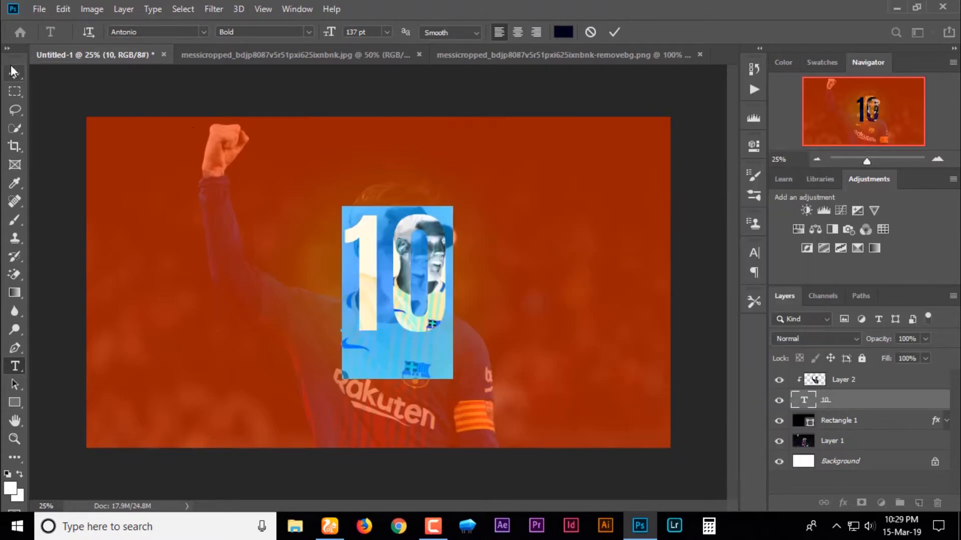
pyautogui.click(13, 72)
pyautogui.click(14, 73)
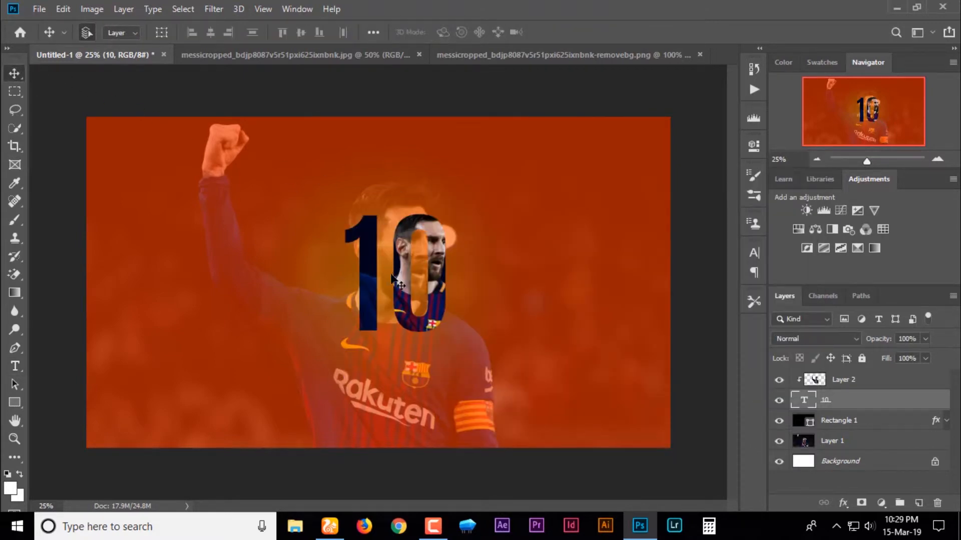
pyautogui.moveTo(434, 526)
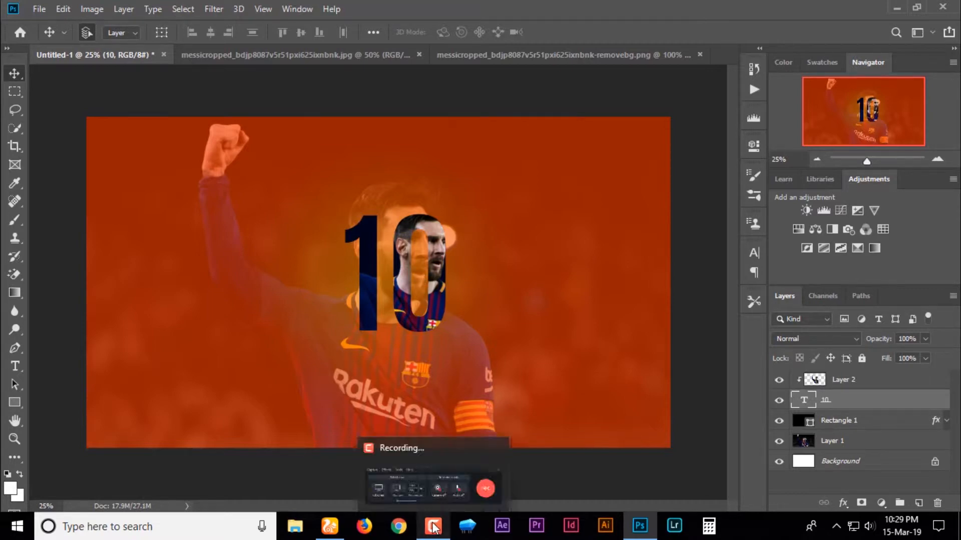
pyautogui.click(438, 493)
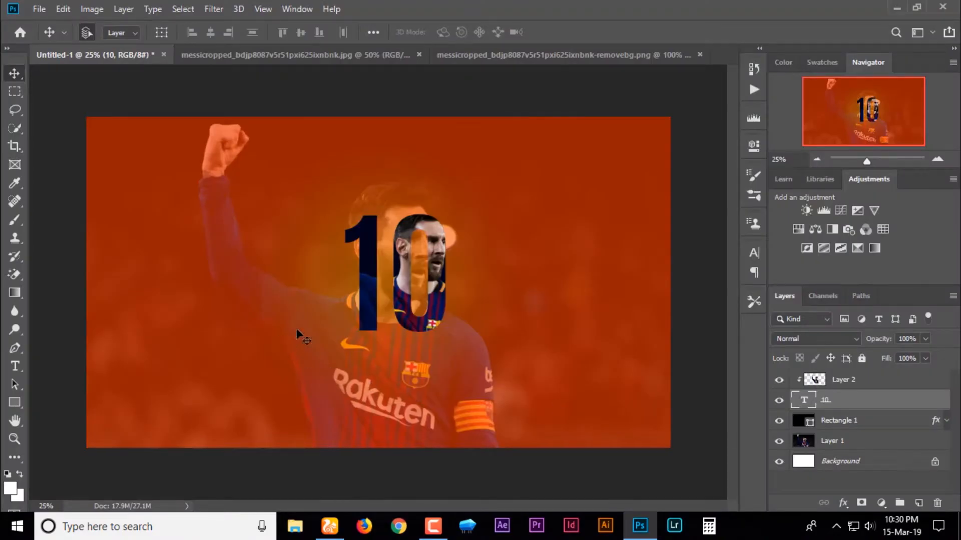
# Close the original player JPG and the removebg PNG documents, leaving only Untitled-1 open.
pyautogui.click(210, 59)
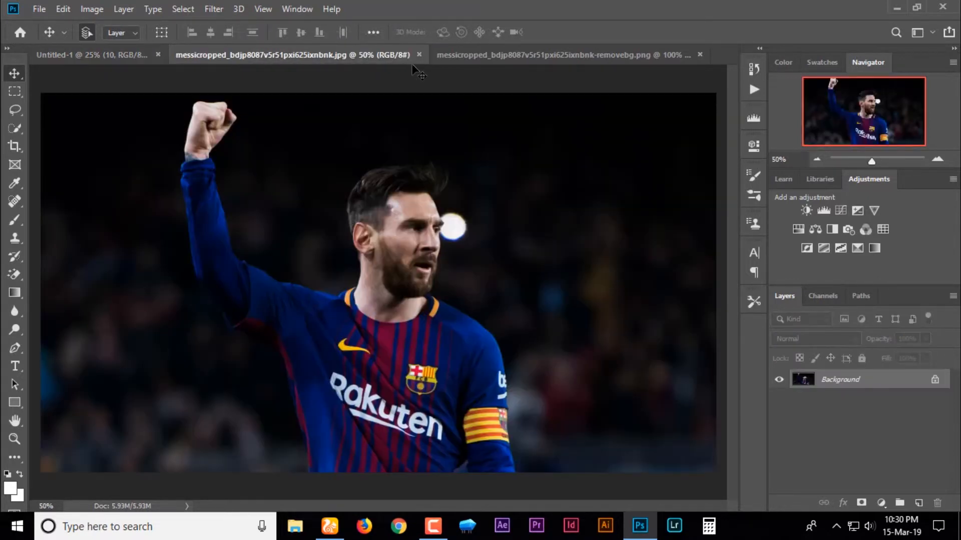
pyautogui.click(417, 55)
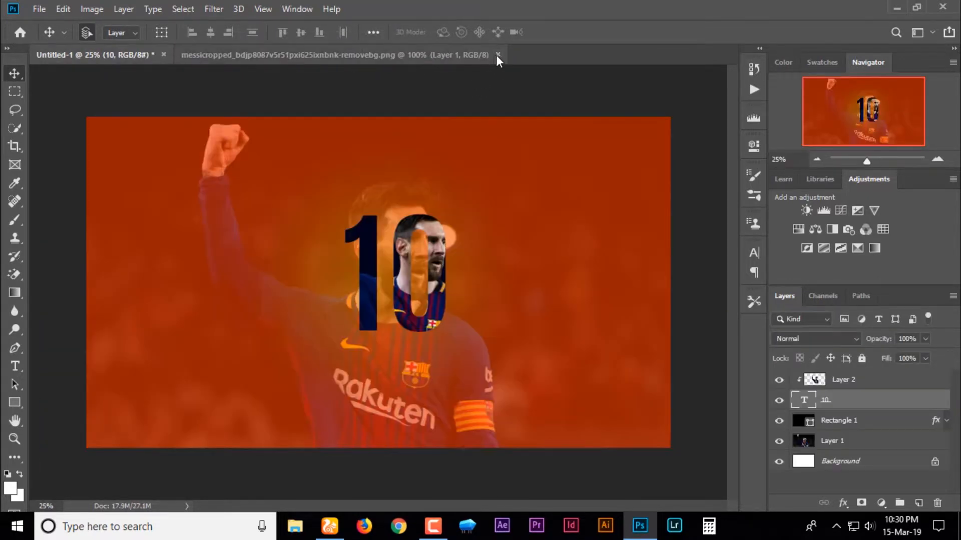
pyautogui.click(498, 55)
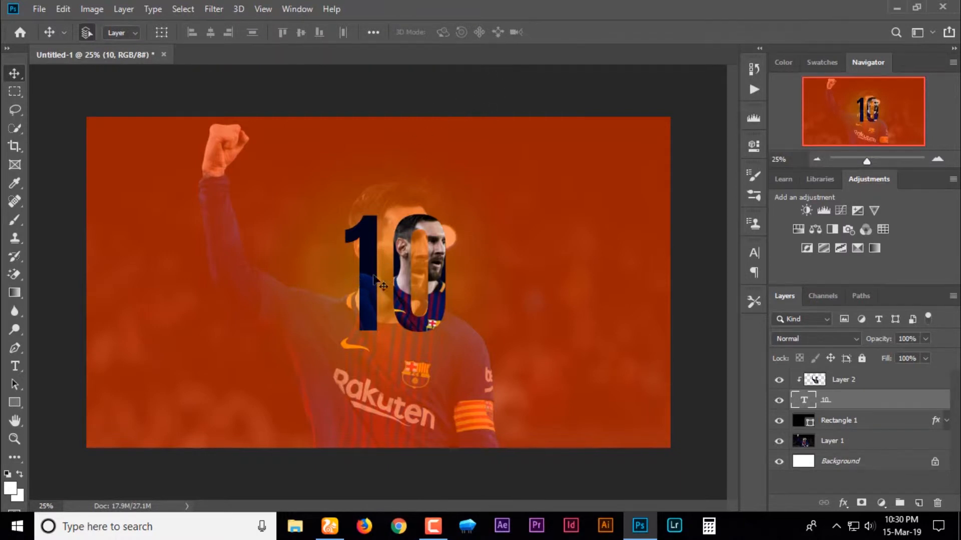
# Scale the clipped player layer and the "10" text together to about 124% and center them on the canvas.
pyautogui.click(865, 386)
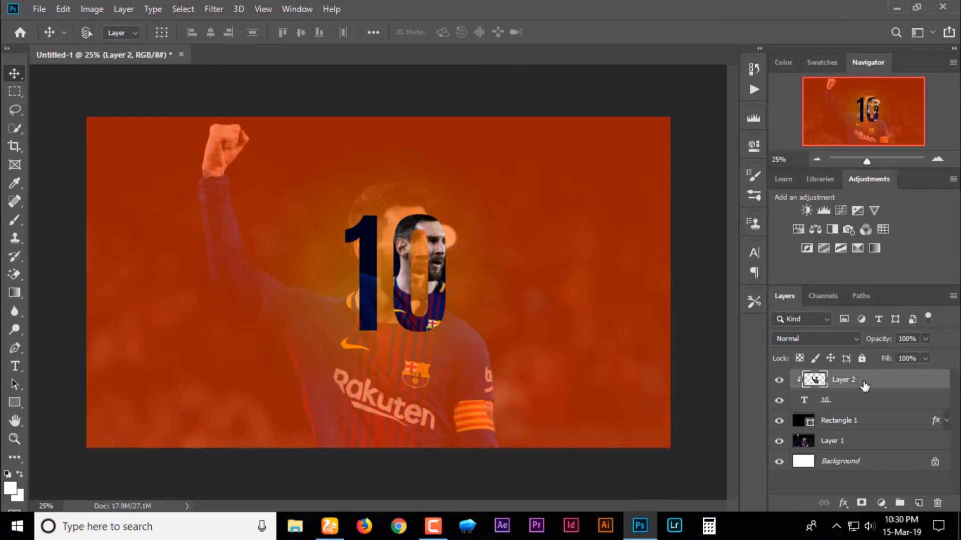
pyautogui.keyDown('ctrl'); pyautogui.click(862, 393); pyautogui.keyUp('ctrl')
pyautogui.click(865, 398)
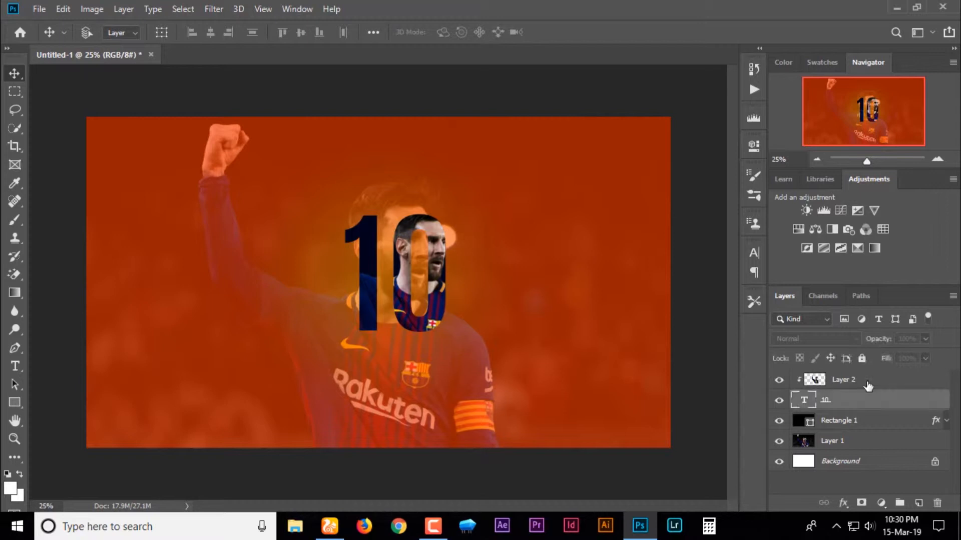
pyautogui.keyDown('ctrl'); pyautogui.click(867, 384); pyautogui.keyUp('ctrl')
pyautogui.hotkey('ctrl', 't')
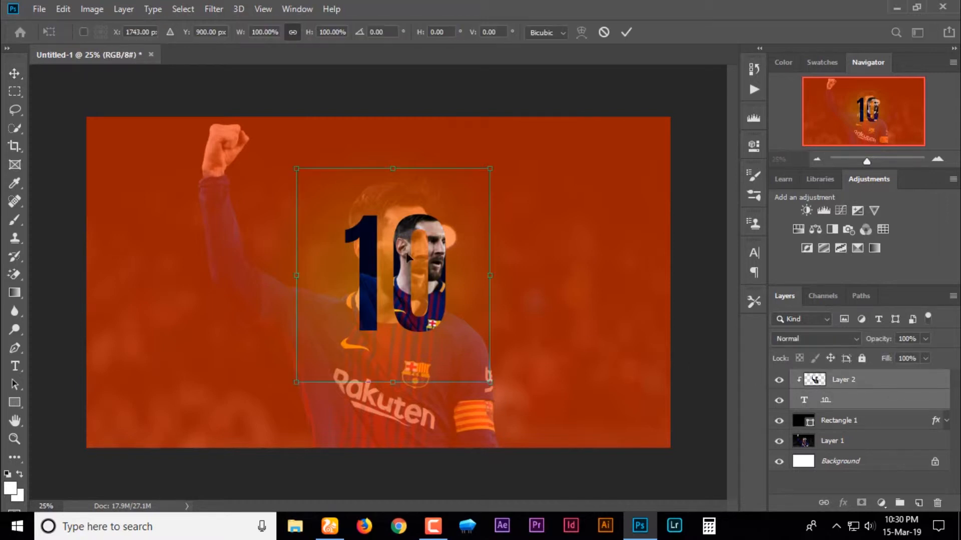
pyautogui.moveTo(489, 385); pyautogui.dragTo(536, 433)
pyautogui.moveTo(477, 319); pyautogui.dragTo(439, 309)
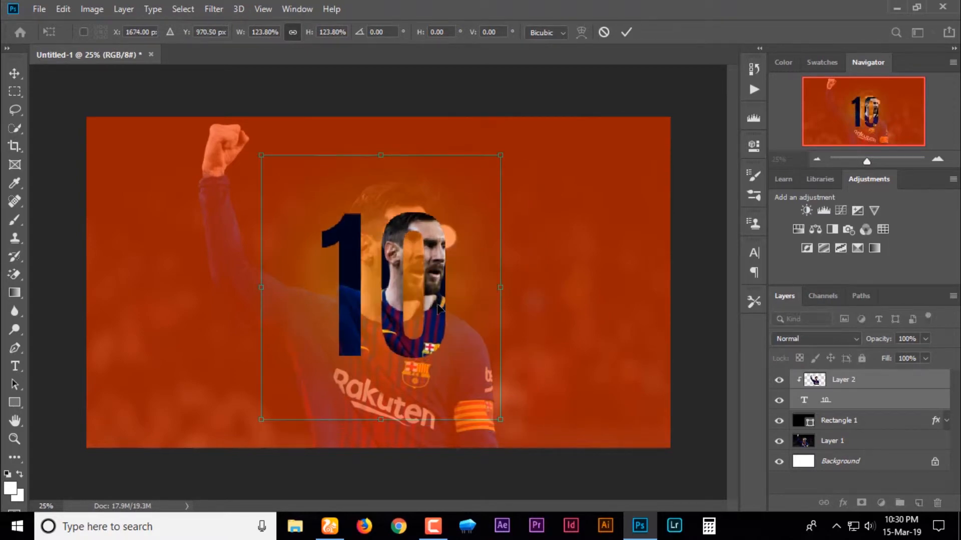
pyautogui.press('Return')
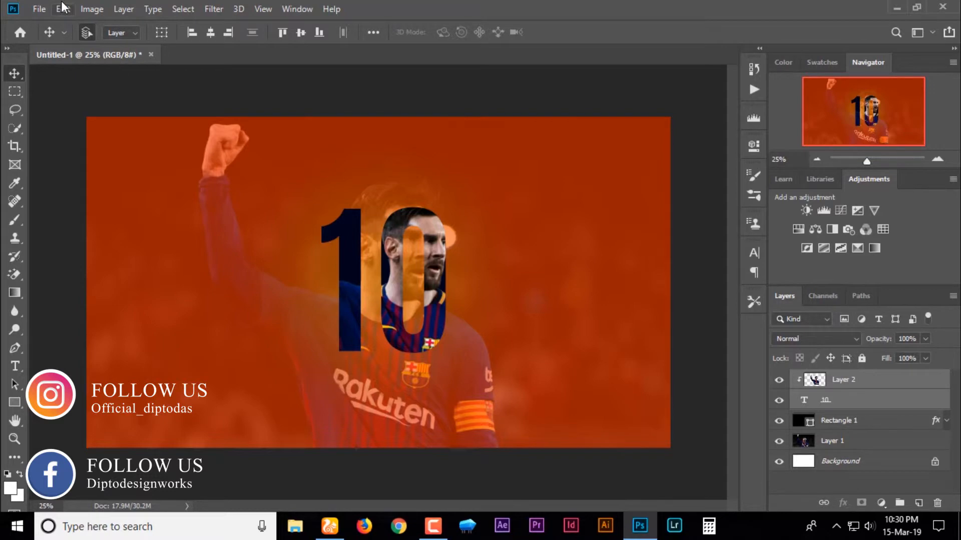
# Open the effect.png image from the Desktop folder.
pyautogui.click(40, 8)
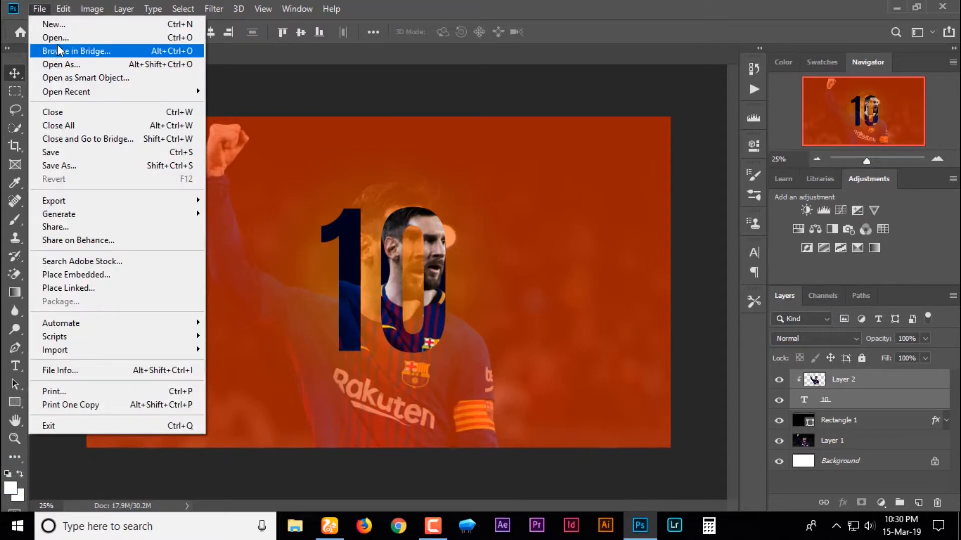
pyautogui.press('Escape')
pyautogui.click(39, 8)
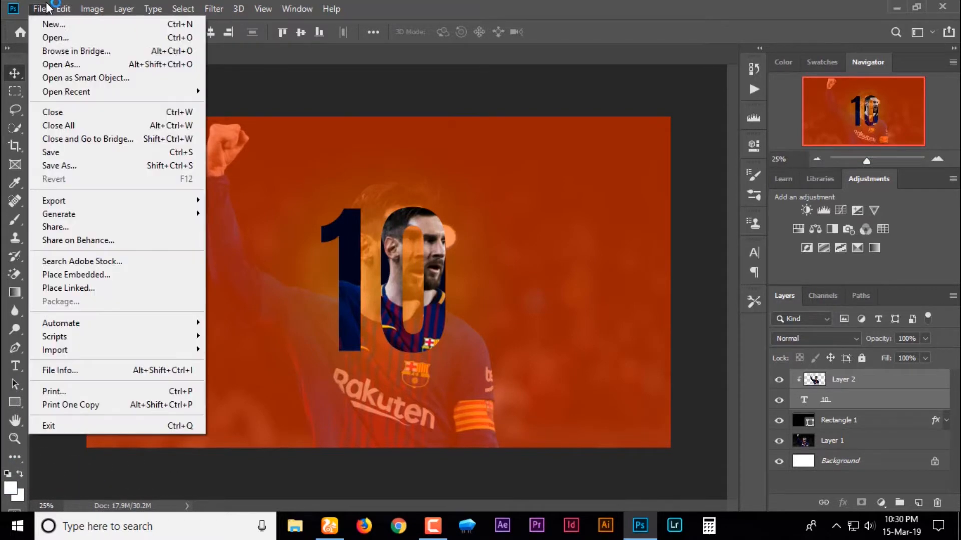
pyautogui.click(64, 38)
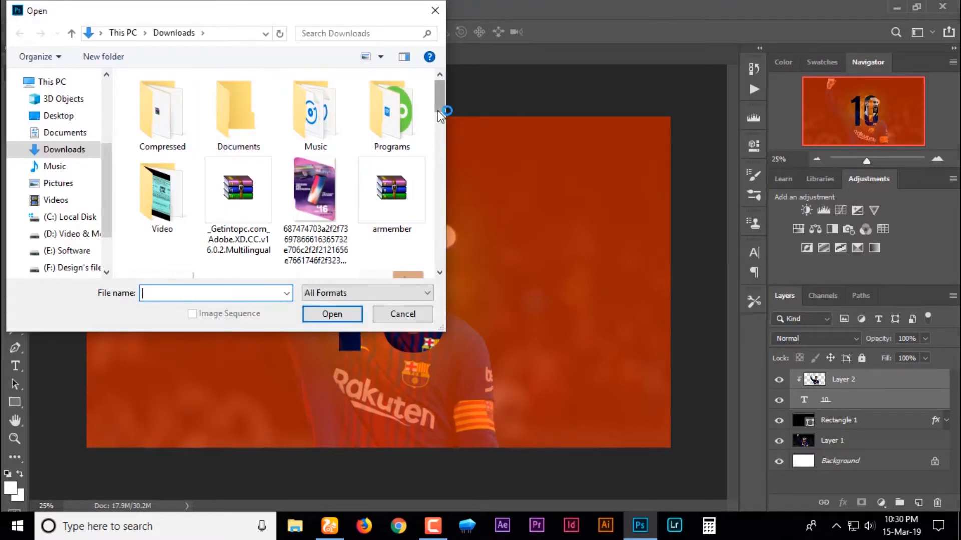
pyautogui.moveTo(438, 111); pyautogui.dragTo(438, 257)
pyautogui.click(47, 118)
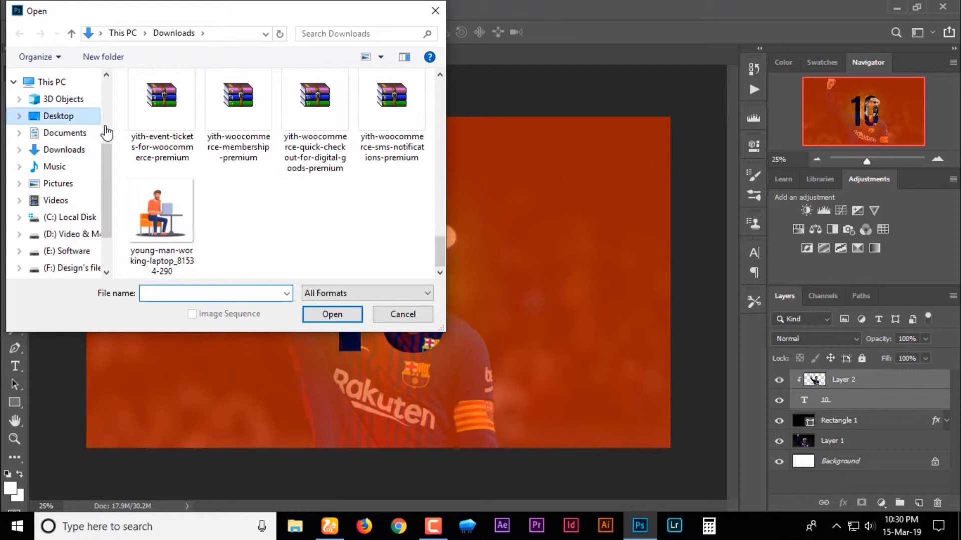
pyautogui.moveTo(440, 173); pyautogui.dragTo(428, 236)
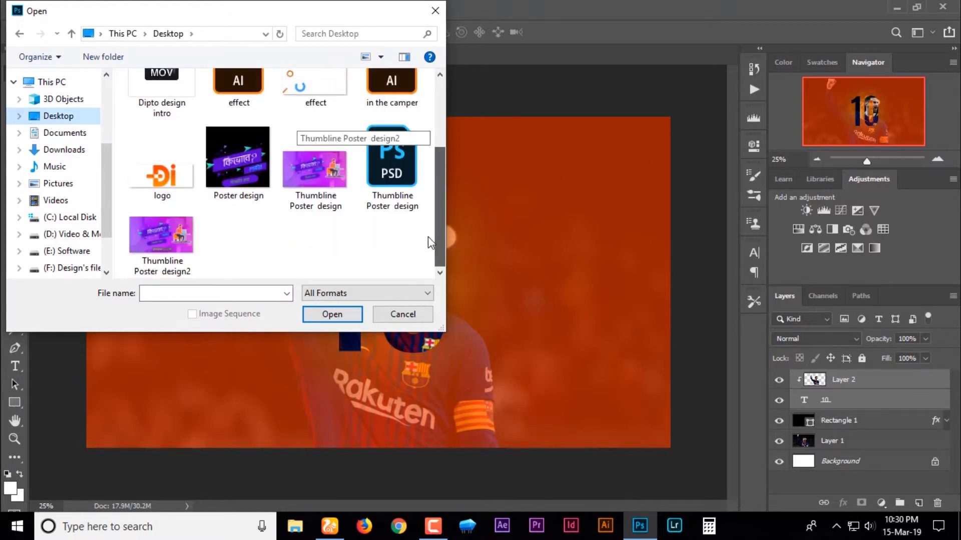
pyautogui.click(317, 106)
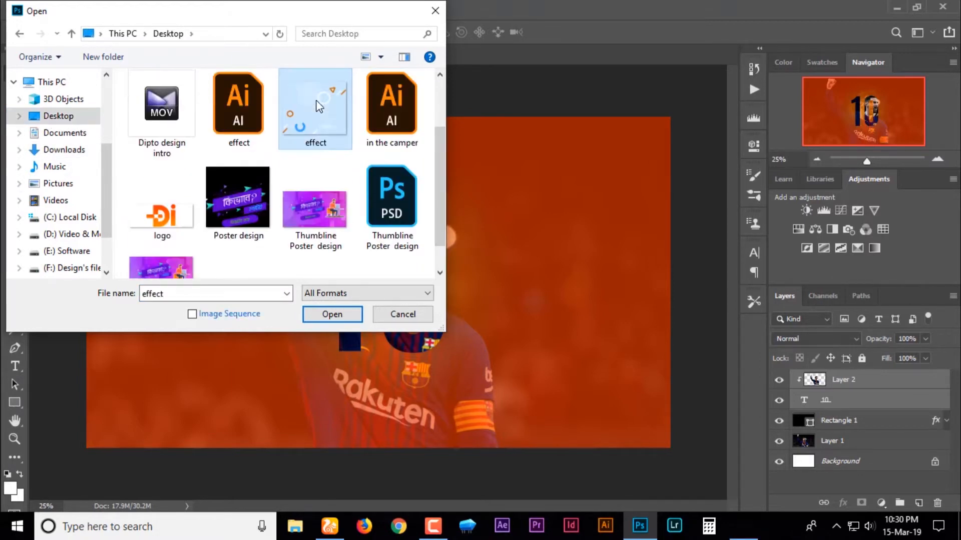
pyautogui.click(340, 314)
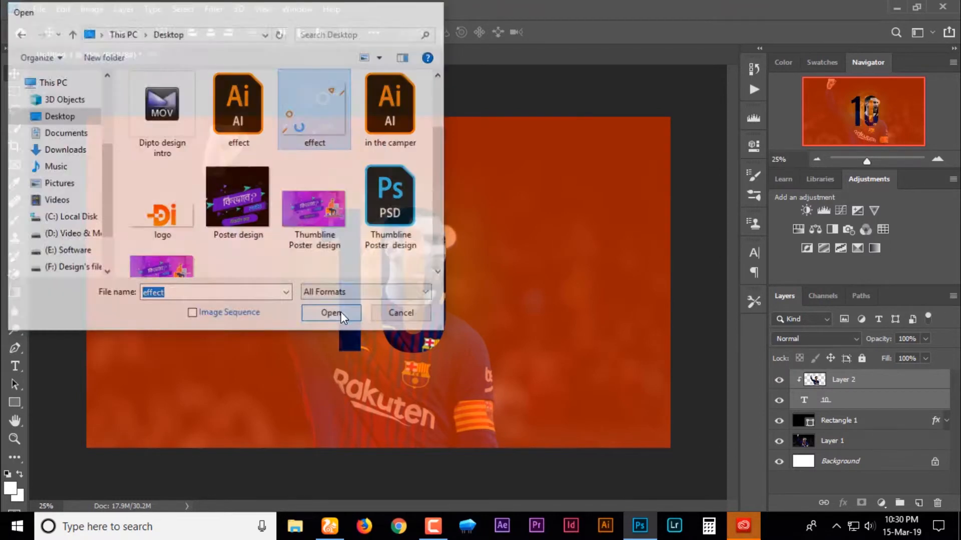
# Copy the shapes artwork from effect.png into Untitled-1 as the top layer, placed around the "10".
pyautogui.moveTo(744, 534)
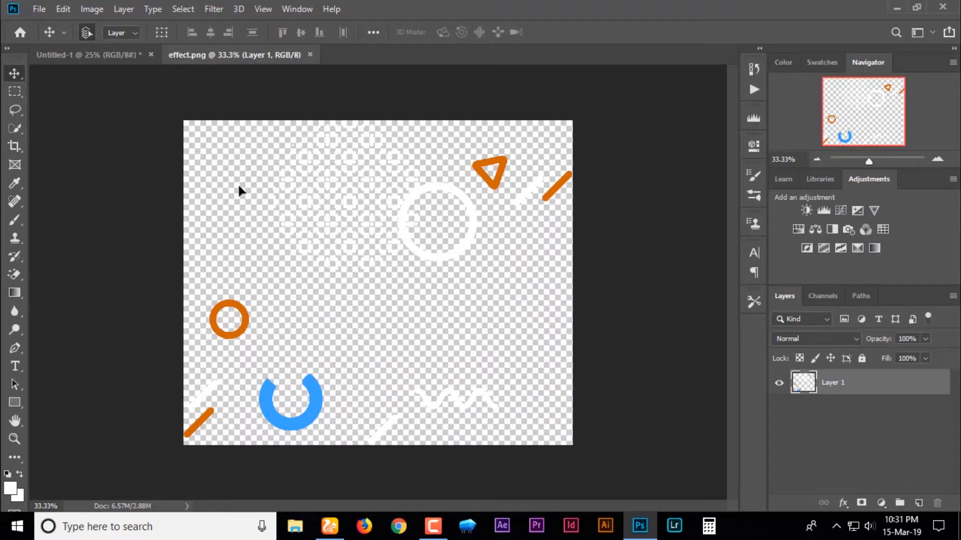
pyautogui.moveTo(239, 187); pyautogui.dragTo(394, 289)
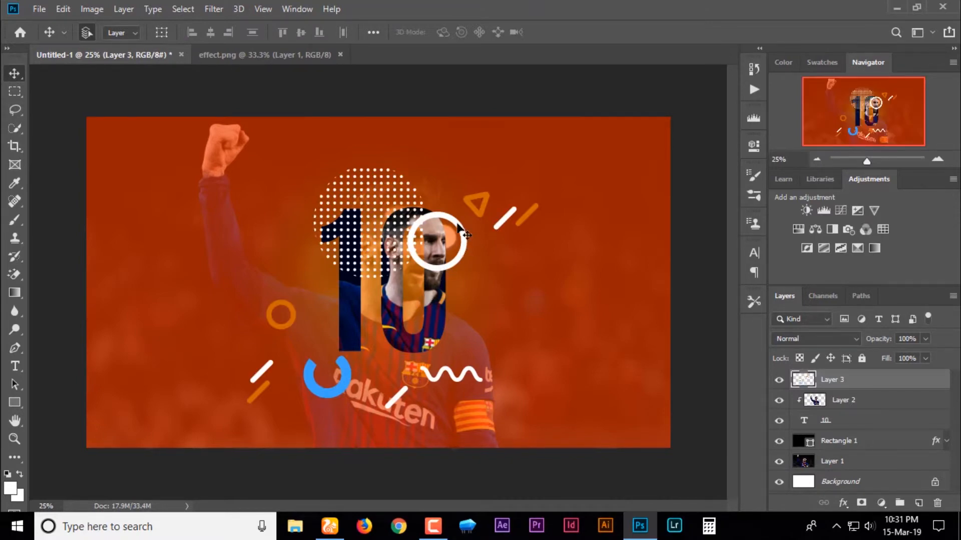
# Shift the shapes artwork right and down, and place its layer beneath the "10" text layer.
pyautogui.press('ctrl')
pyautogui.moveTo(470, 240); pyautogui.dragTo(524, 254)
pyautogui.moveTo(861, 386); pyautogui.dragTo(860, 439)
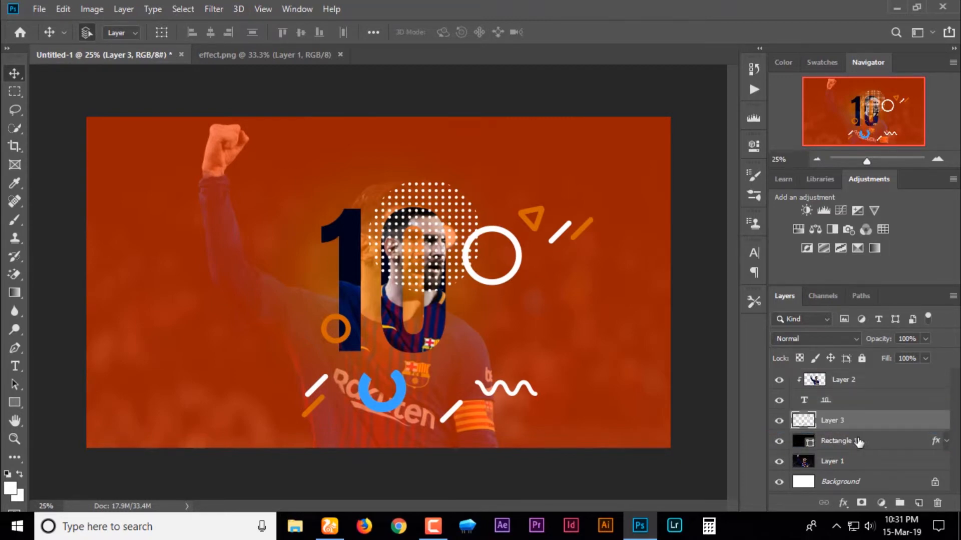
pyautogui.press('ctrl')
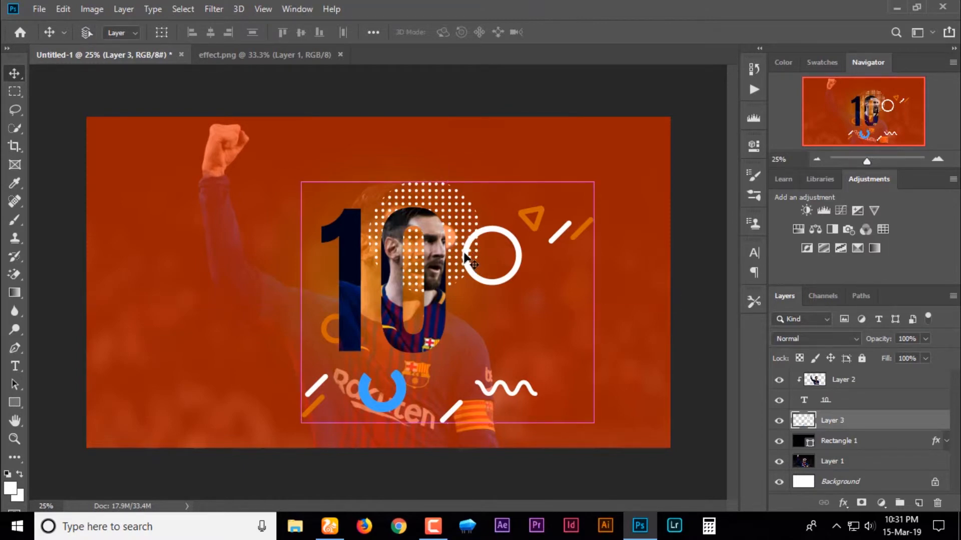
# Scale the shapes artwork down to about 91% with proportions kept.
pyautogui.hotkey('ctrl', 't')
pyautogui.moveTo(595, 423); pyautogui.dragTo(581, 394)
pyautogui.moveTo(445, 224); pyautogui.dragTo(465, 235)
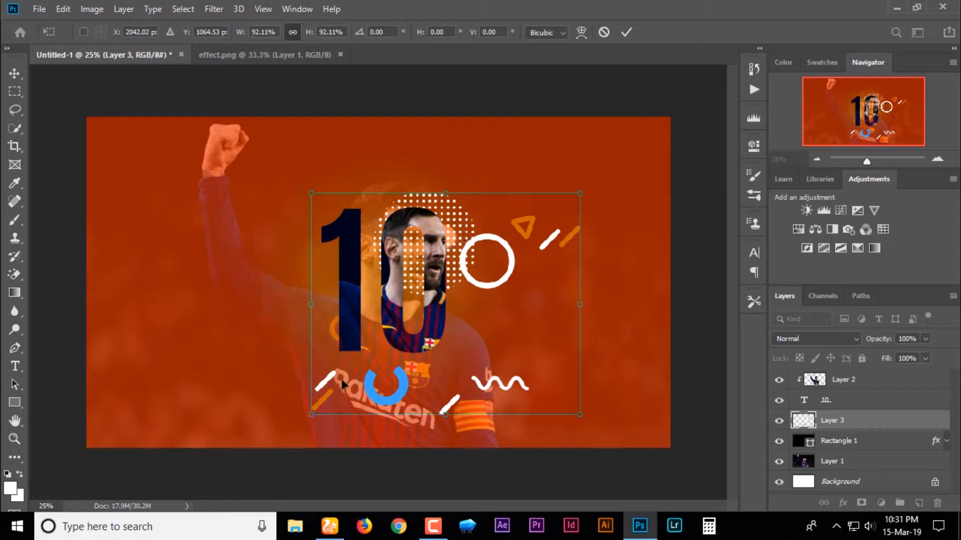
pyautogui.moveTo(311, 413); pyautogui.dragTo(330, 363)
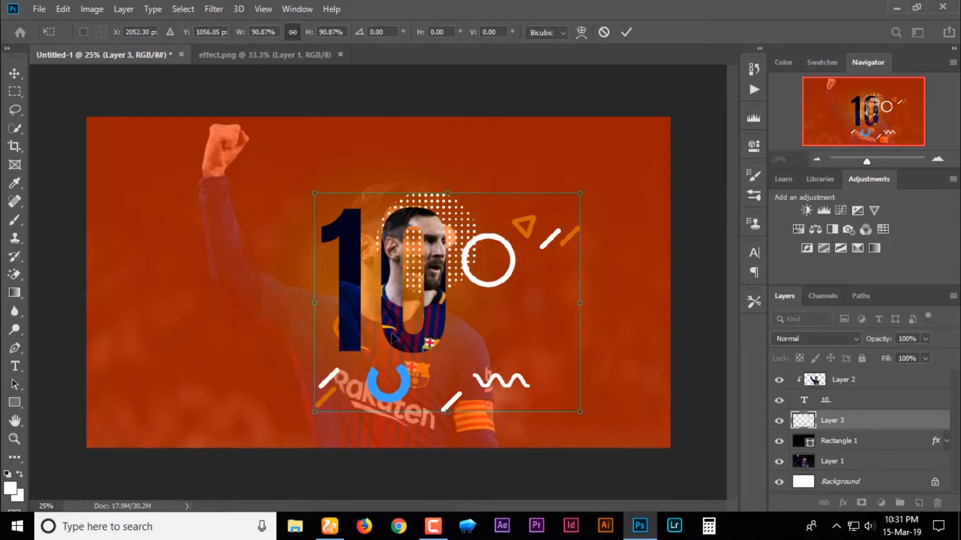
# Nudge the scaled shapes artwork to about X 1892 px, Y 984 px behind the "10" and apply the transform.
pyautogui.press('Left')
pyautogui.press('Left')
pyautogui.press('Left')
pyautogui.press('Left')
pyautogui.press('Left')
pyautogui.press('Left')
pyautogui.press('Left')
pyautogui.press('Left')
pyautogui.press('Left')
pyautogui.press('Left')
pyautogui.press('Left')
pyautogui.press('Left')
pyautogui.press('Left')
pyautogui.press('Left')
pyautogui.press('Left')
pyautogui.press('Left')
pyautogui.press('Left')
pyautogui.press('Left')
pyautogui.press('Left')
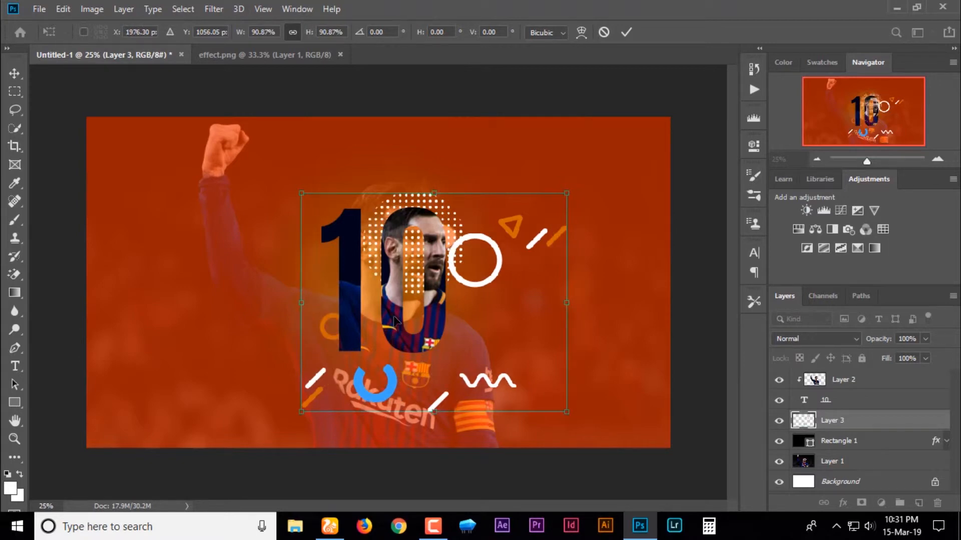
pyautogui.press('Left')
pyautogui.press('Left')
pyautogui.press('Left')
pyautogui.press('Left')
pyautogui.press('Left')
pyautogui.press('Left')
pyautogui.press('Left')
pyautogui.press('Left')
pyautogui.press('Left')
pyautogui.press('Left')
pyautogui.press('Left')
pyautogui.press('Left')
pyautogui.press('Left')
pyautogui.press('Left')
pyautogui.press('Left')
pyautogui.press('Left')
pyautogui.press('Left')
pyautogui.press('Left')
pyautogui.press('Left')
pyautogui.press('Left')
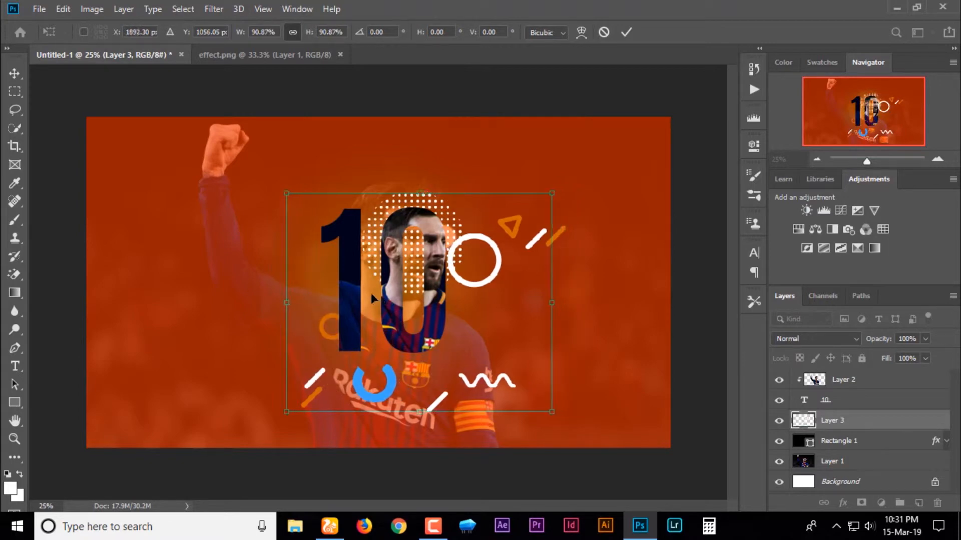
pyautogui.press('Left')
pyautogui.press('Left')
pyautogui.press('Left')
pyautogui.press('Left')
pyautogui.press('Left')
pyautogui.press('Left')
pyautogui.press('Left')
pyautogui.press('Left')
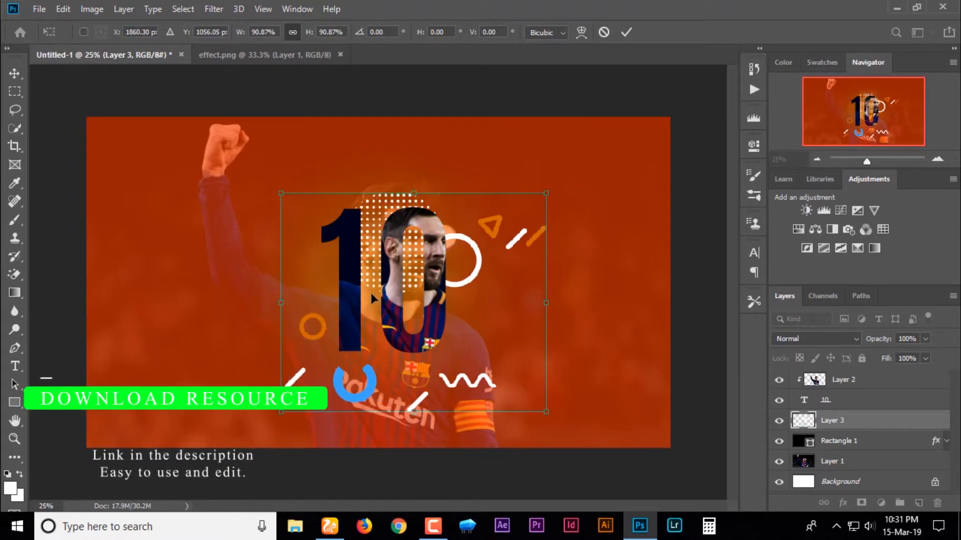
pyautogui.press('Up')
pyautogui.press('Up')
pyautogui.press('Up')
pyautogui.press('Up')
pyautogui.press('Up')
pyautogui.press('Up')
pyautogui.press('Up')
pyautogui.press('Up')
pyautogui.press('Up')
pyautogui.press('Up')
pyautogui.press('Up')
pyautogui.press('Up')
pyautogui.press('Up')
pyautogui.press('Up')
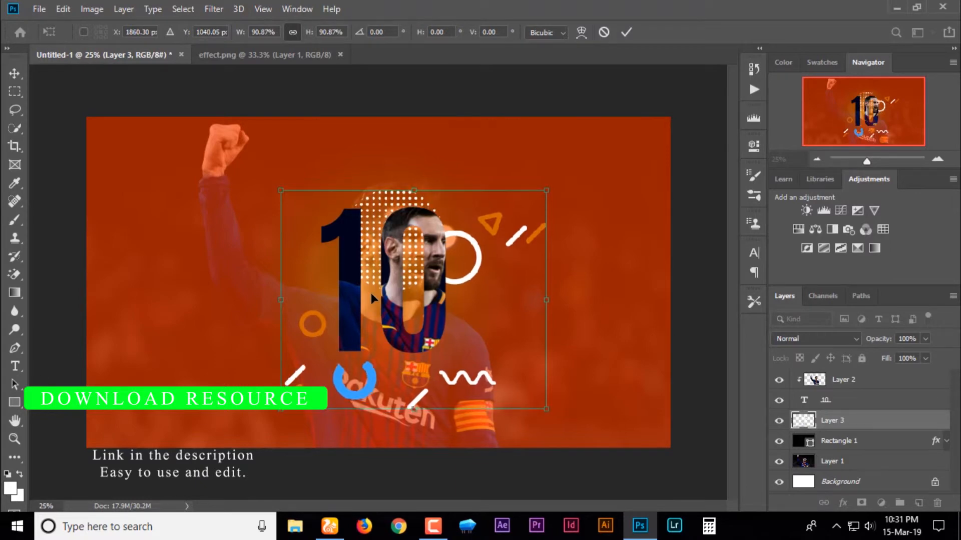
pyautogui.press('Up')
pyautogui.press('Up')
pyautogui.press('Up')
pyautogui.press('Up')
pyautogui.press('Up')
pyautogui.press('Up')
pyautogui.press('Up')
pyautogui.press('Up')
pyautogui.press('Up')
pyautogui.press('Up')
pyautogui.press('Up')
pyautogui.press('Up')
pyautogui.press('Up')
pyautogui.press('Up')
pyautogui.press('Up')
pyautogui.press('Up')
pyautogui.press('Up')
pyautogui.press('Up')
pyautogui.press('Up')
pyautogui.press('Up')
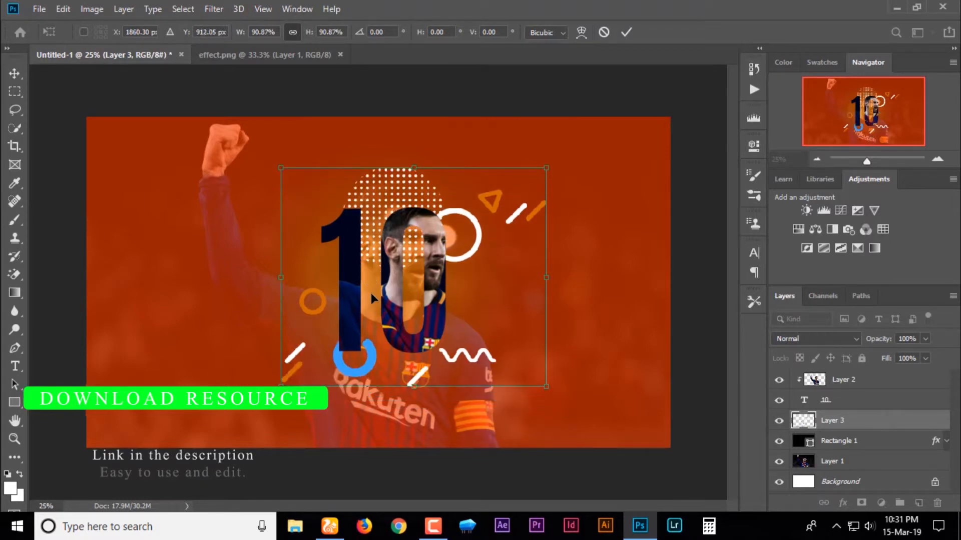
pyautogui.press('Right')
pyautogui.press('Right')
pyautogui.press('Right')
pyautogui.press('Right')
pyautogui.press('Right')
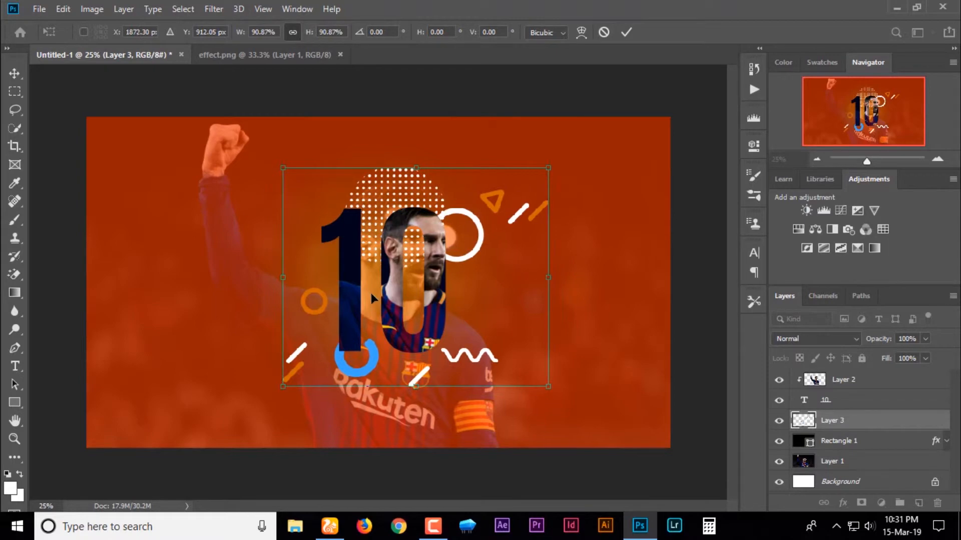
pyautogui.press('Right')
pyautogui.press('Right')
pyautogui.press('Right')
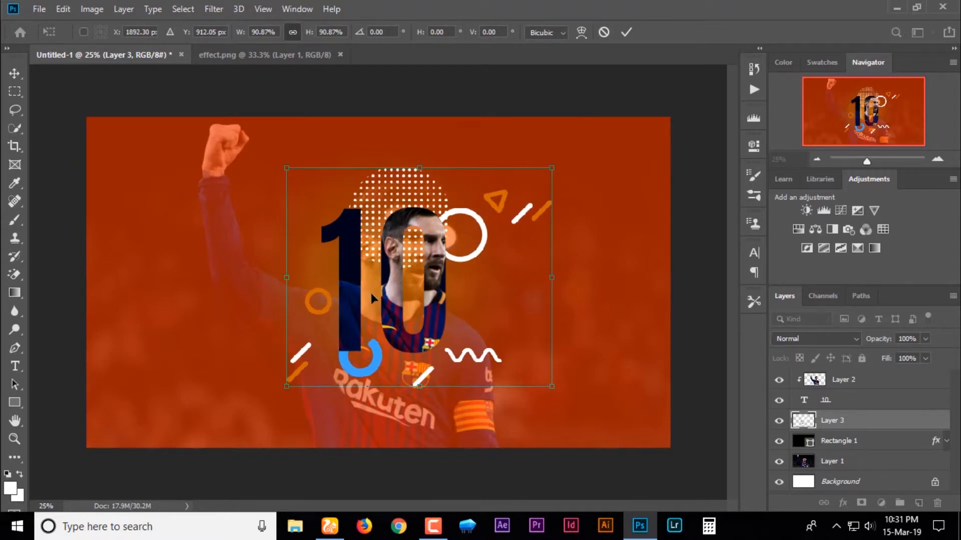
pyautogui.press('Down')
pyautogui.press('Down')
pyautogui.press('Down')
pyautogui.press('Down')
pyautogui.press('Down')
pyautogui.press('Down')
pyautogui.press('Down')
pyautogui.press('Down')
pyautogui.press('Down')
pyautogui.press('Down')
pyautogui.press('Down')
pyautogui.press('Down')
pyautogui.press('Down')
pyautogui.press('Down')
pyautogui.press('Down')
pyautogui.press('Down')
pyautogui.press('Down')
pyautogui.press('Down')
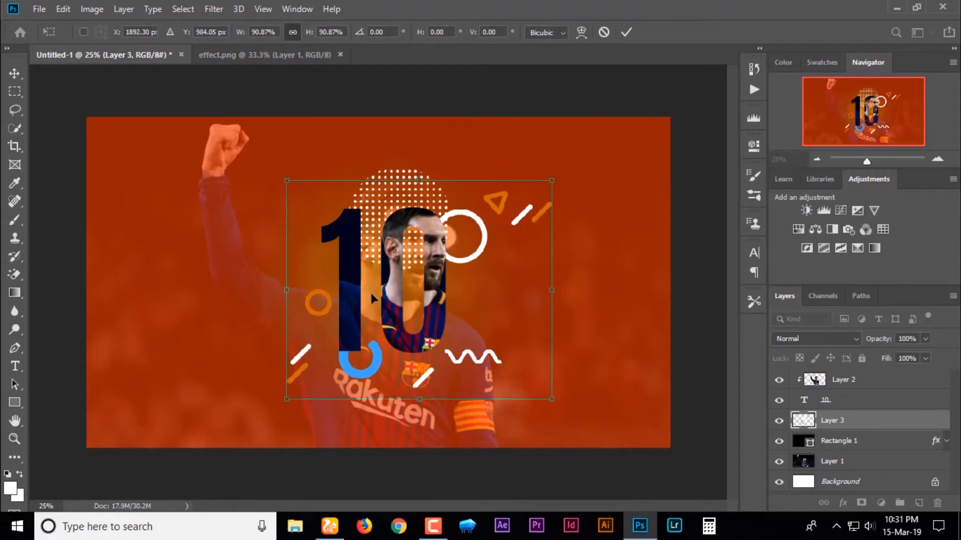
pyautogui.press('Return')
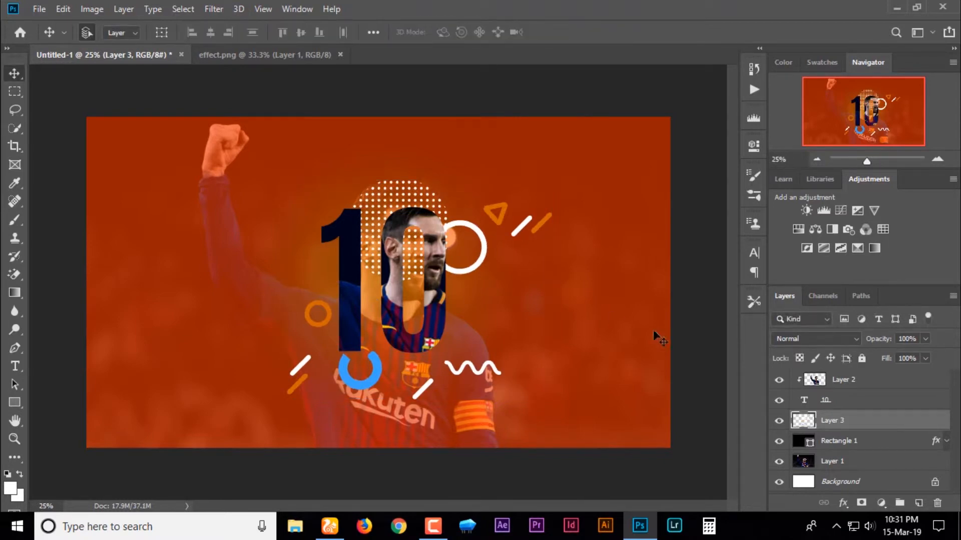
# Reduce the shapes layer's opacity to about 73%.
pyautogui.moveTo(879, 344); pyautogui.dragTo(876, 351)
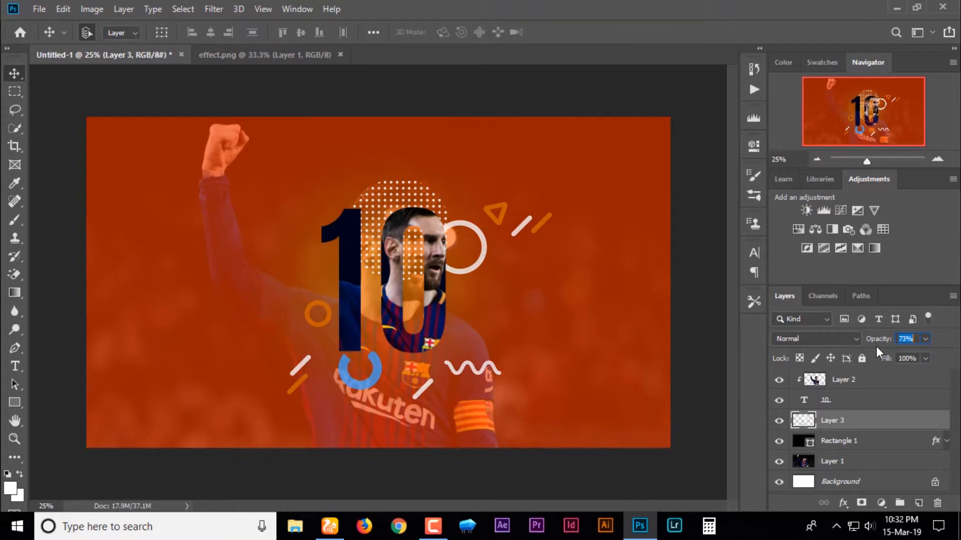
pyautogui.press('Down')
pyautogui.press('Down')
# Draw white rectangles around the "10" above the player cut-out layer, including one about 56 by 164 px near the top of the "1".
pyautogui.click(845, 385)
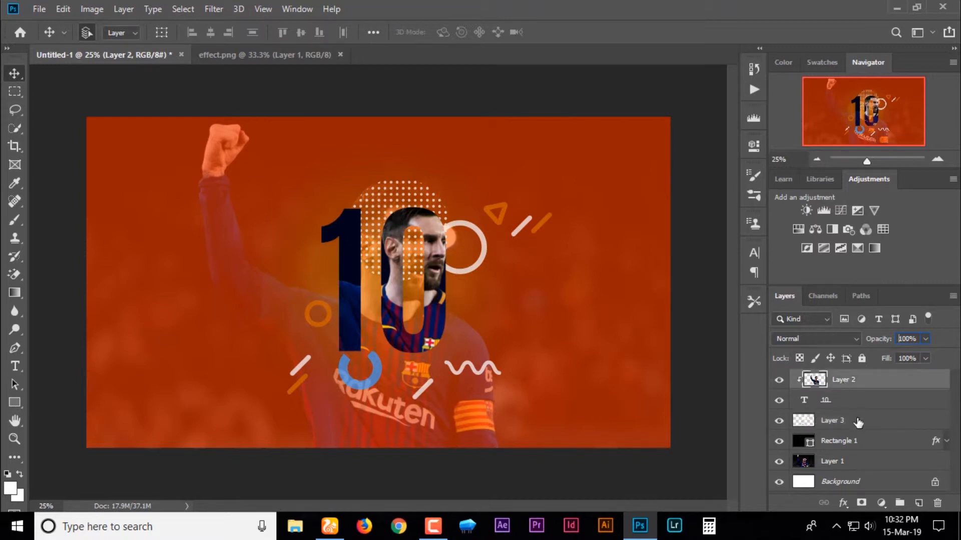
pyautogui.click(14, 403)
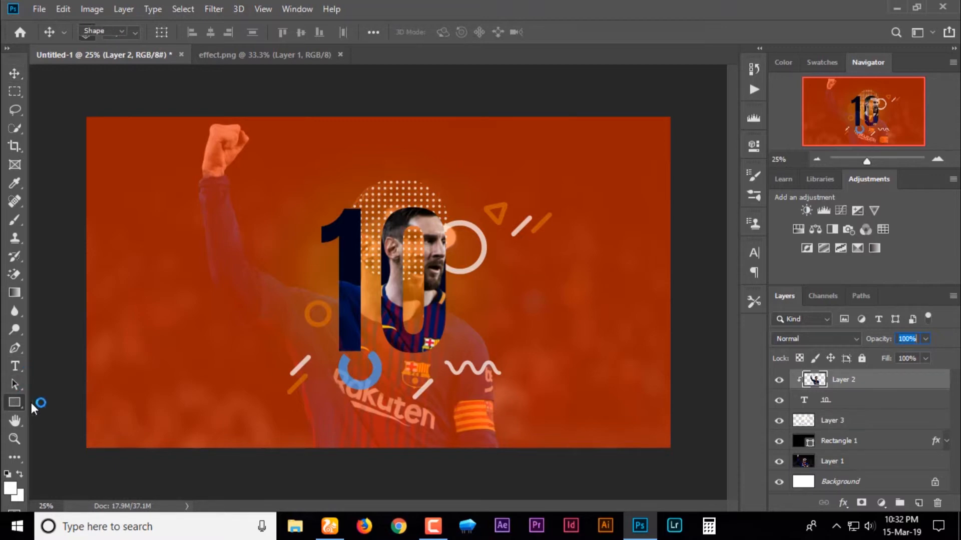
pyautogui.moveTo(309, 181); pyautogui.dragTo(346, 250)
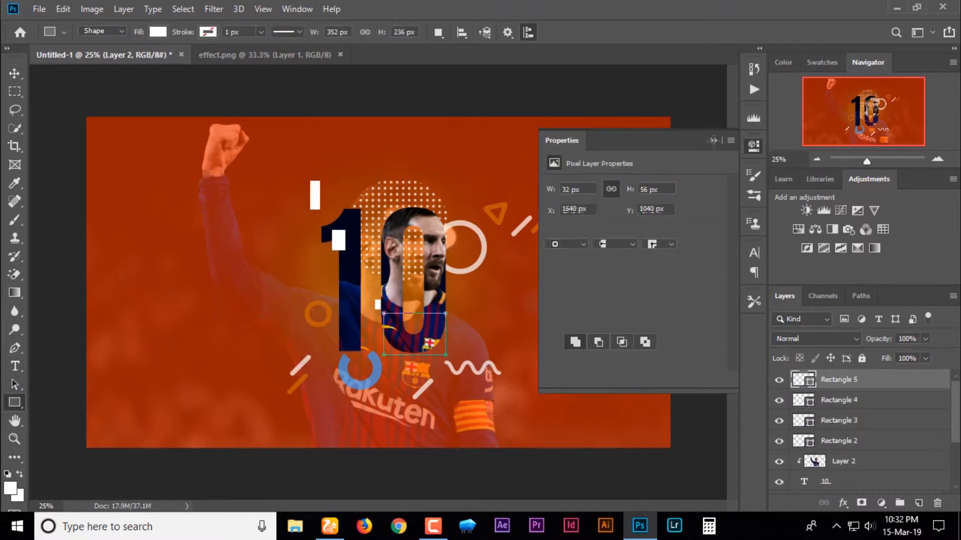
pyautogui.click(714, 141)
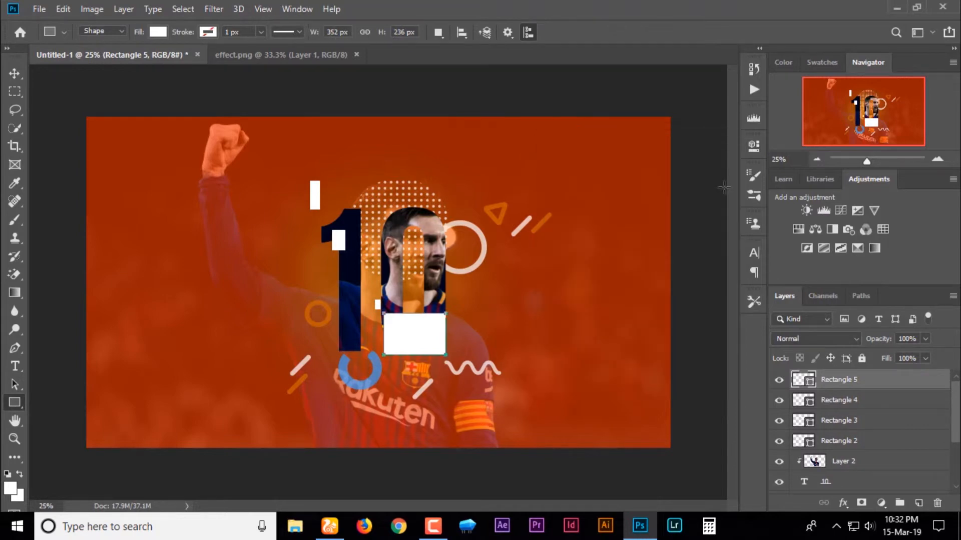
# Delete the three extra rectangle layers, Rectangle 3, Rectangle 4 and Rectangle 5.
pyautogui.keyDown('shift'); pyautogui.click(854, 406); pyautogui.keyUp('shift')
pyautogui.keyDown('shift'); pyautogui.click(865, 425); pyautogui.keyUp('shift')
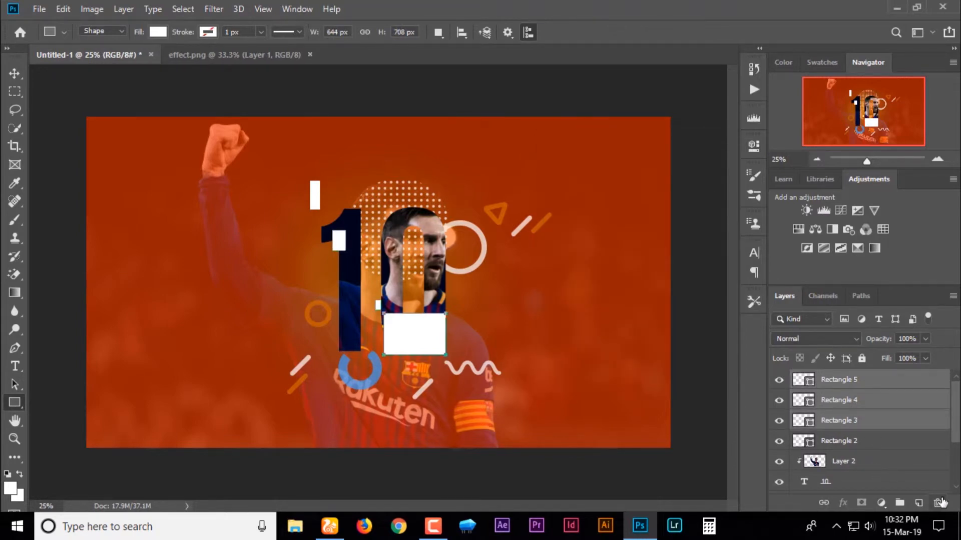
pyautogui.press('Delete')
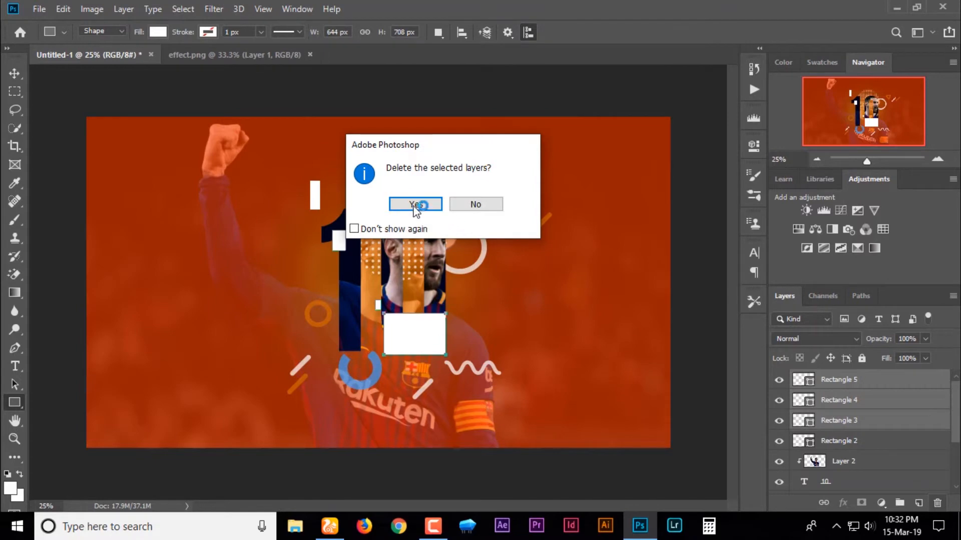
pyautogui.click(416, 204)
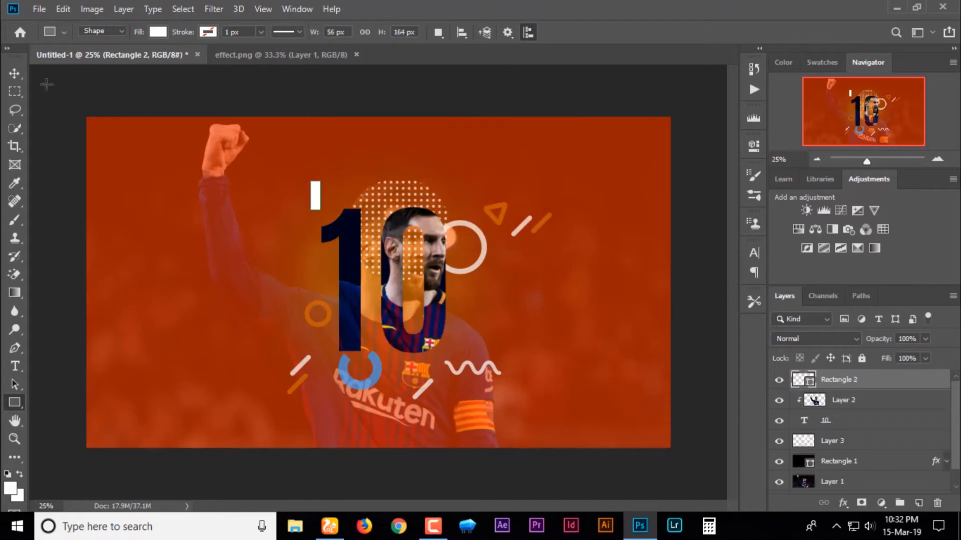
# Enlarge and skew the remaining white rectangle into a slanted panel that covers the whole "10".
pyautogui.click(14, 73)
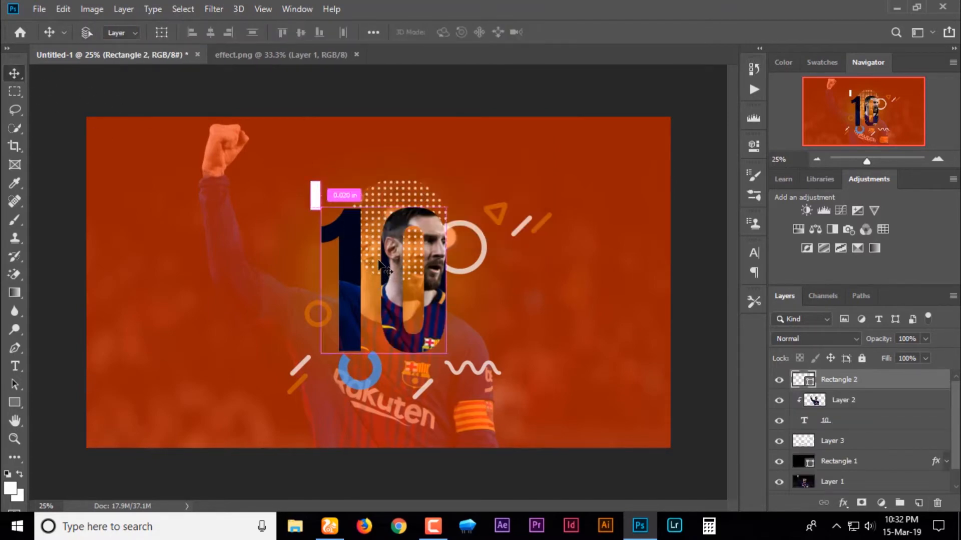
pyautogui.hotkey('ctrl', 't')
pyautogui.moveTo(326, 214); pyautogui.dragTo(483, 376)
pyautogui.press('Return')
pyautogui.hotkey('ctrl', 't')
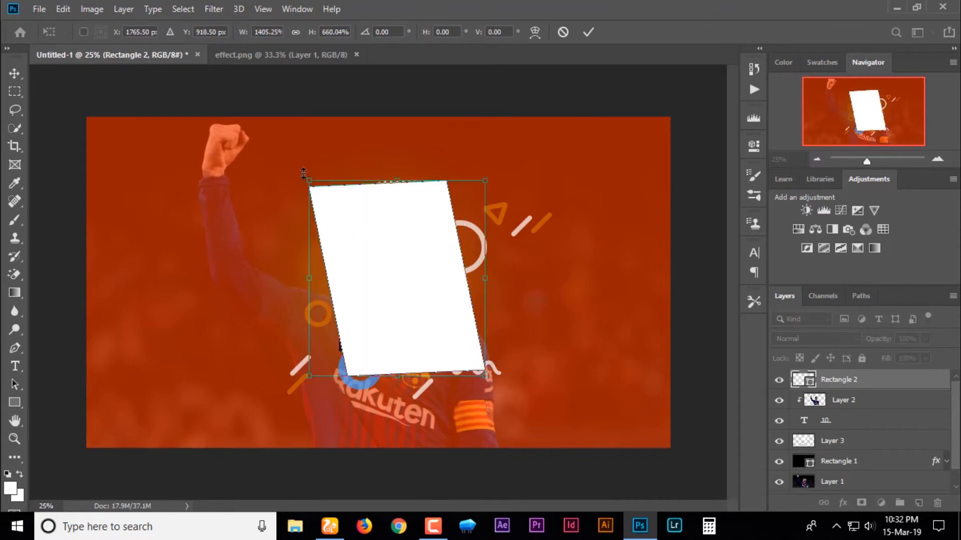
pyautogui.press('Return')
# Apply a radial Gradient Overlay to the slanted rectangle, running from light orange in the center to red-orange.
pyautogui.rightClick(837, 382)
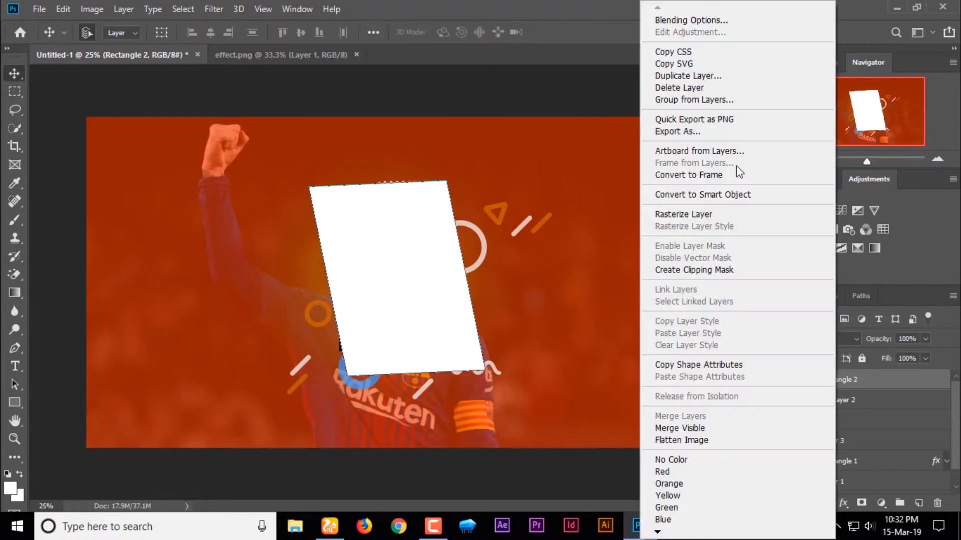
pyautogui.click(692, 22)
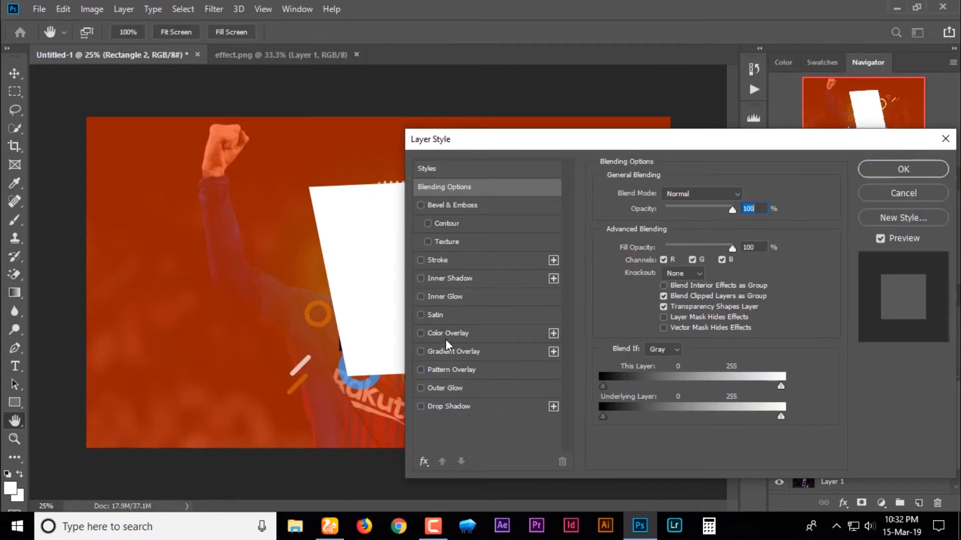
pyautogui.click(452, 351)
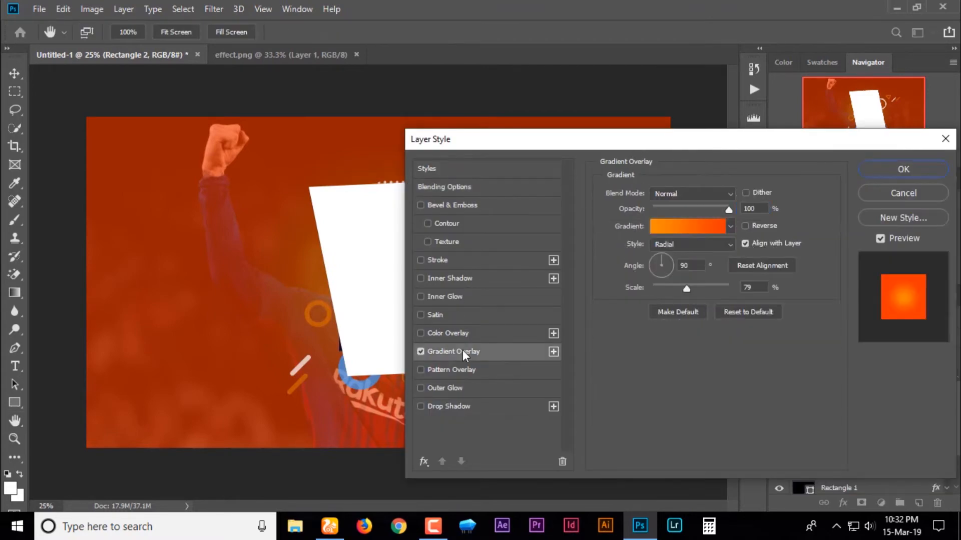
pyautogui.click(689, 230)
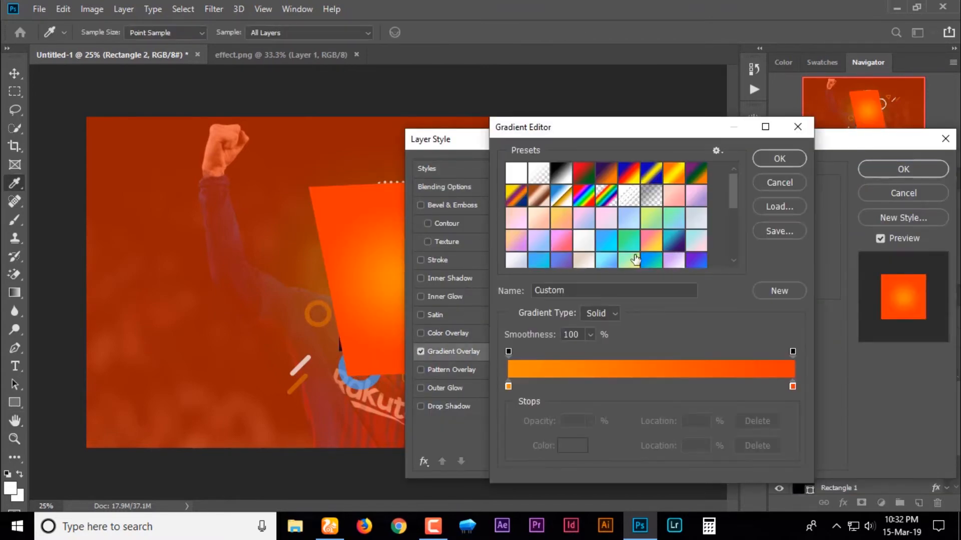
pyautogui.scroll(-3, 634, 259)
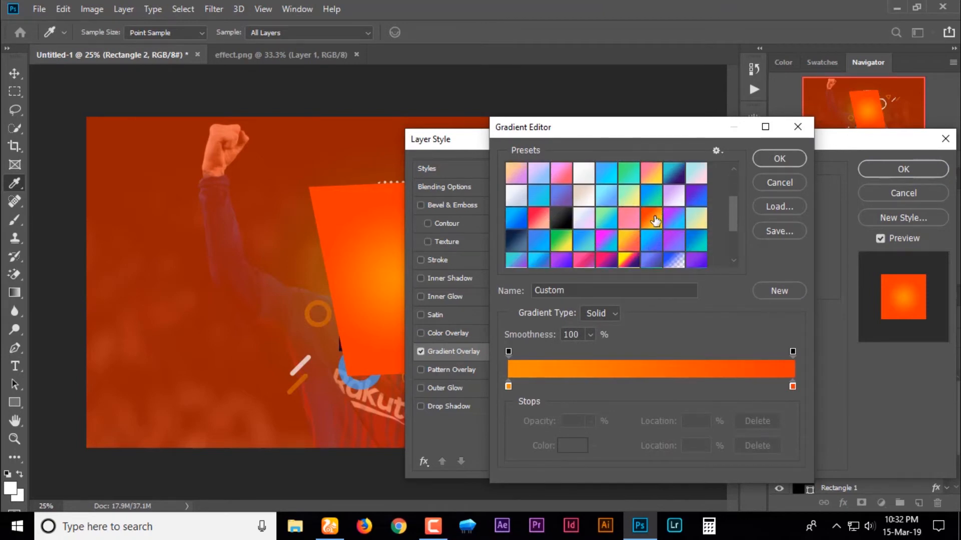
pyautogui.click(655, 220)
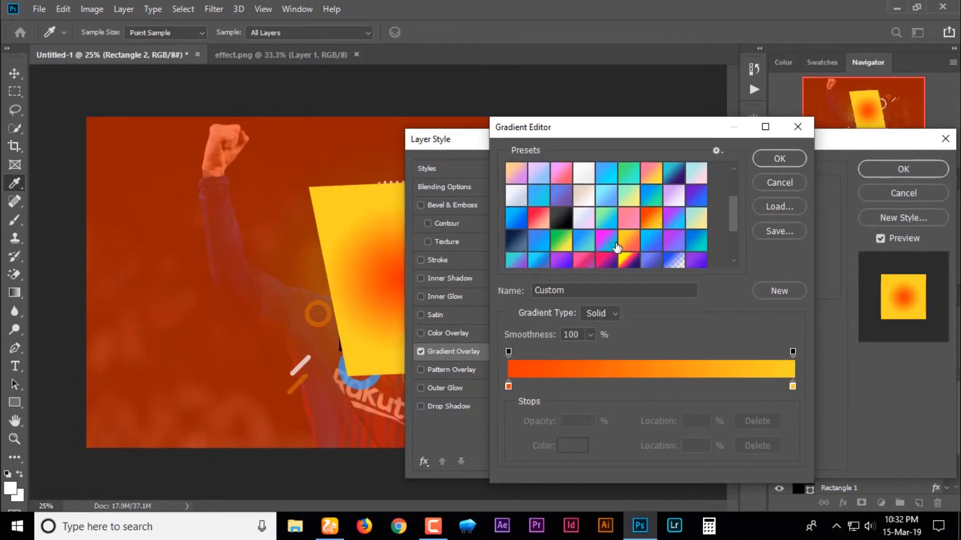
pyautogui.click(644, 267)
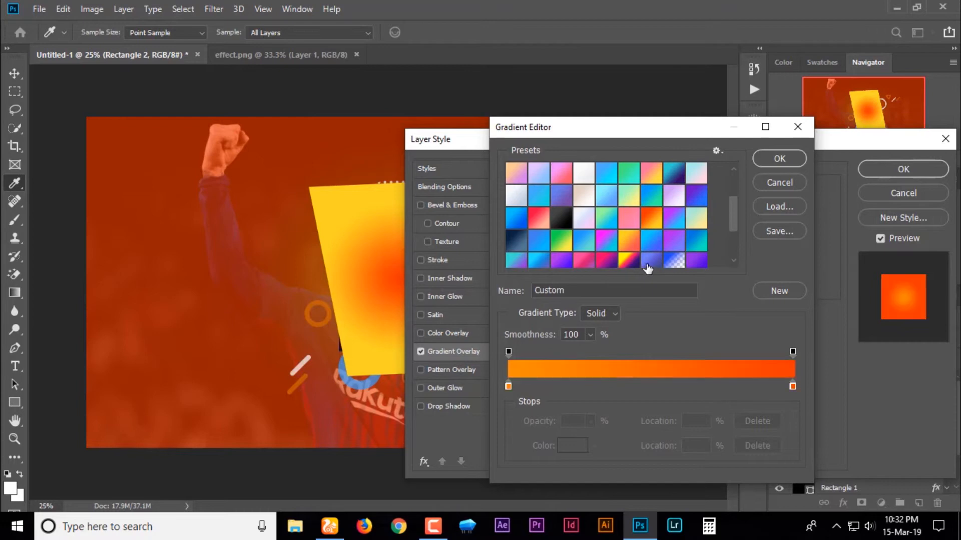
pyautogui.click(782, 164)
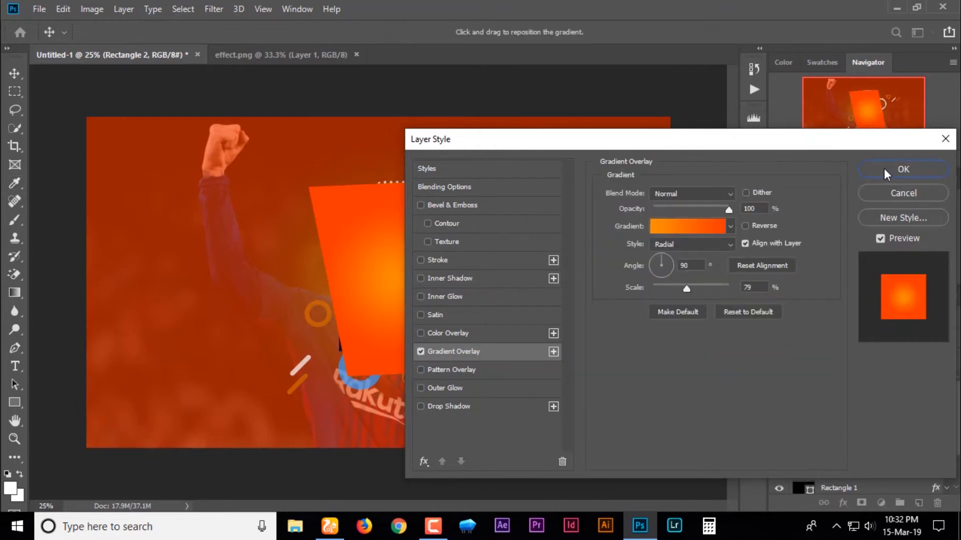
pyautogui.click(883, 168)
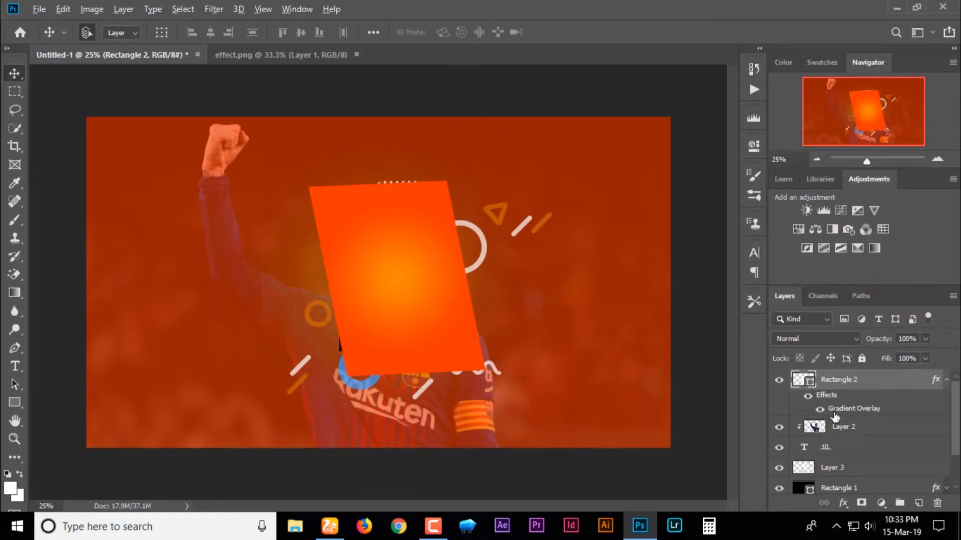
# Clip the gradient rectangle to the "10" as a clipping mask above the player cut-out and collapse its effects list.
pyautogui.moveTo(840, 425); pyautogui.dragTo(841, 413)
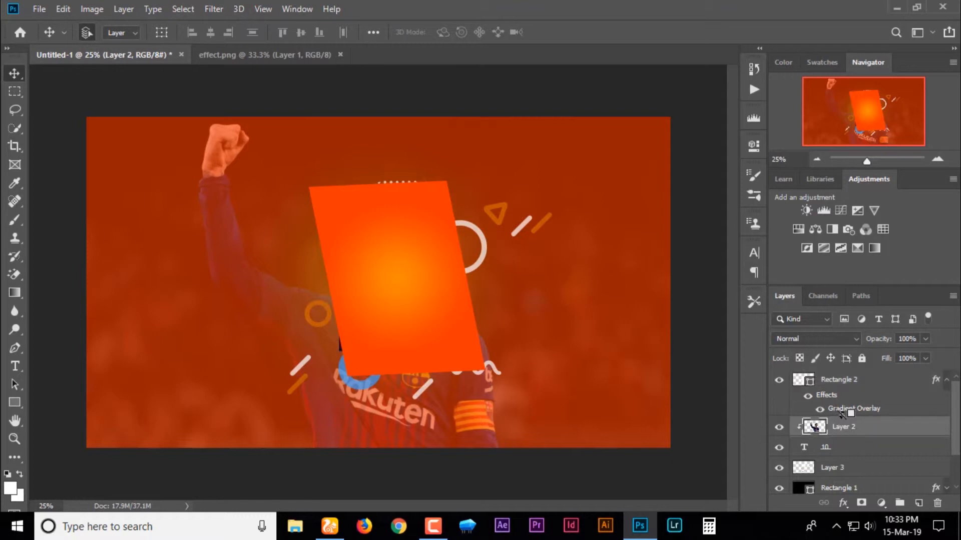
pyautogui.keyDown('alt'); pyautogui.click(846, 413); pyautogui.keyUp('alt')
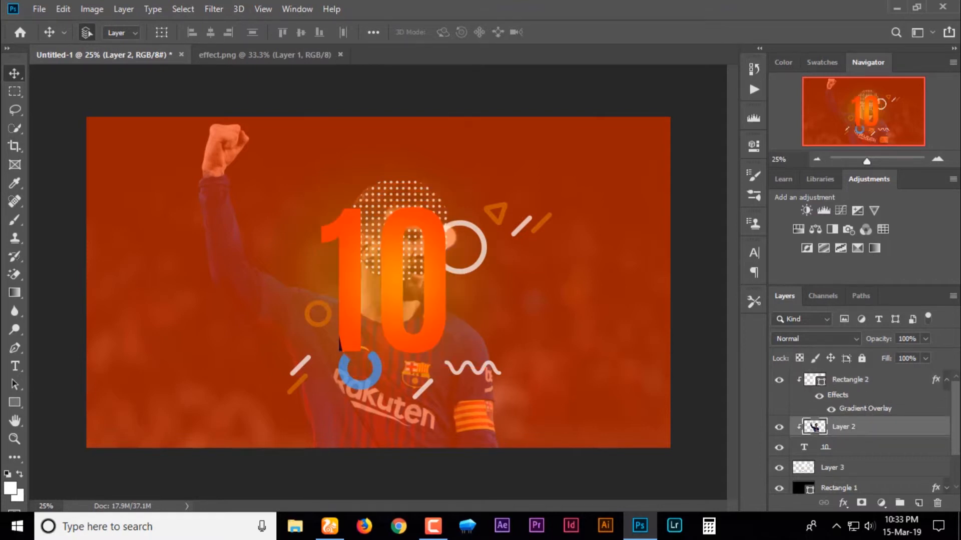
pyautogui.click(946, 383)
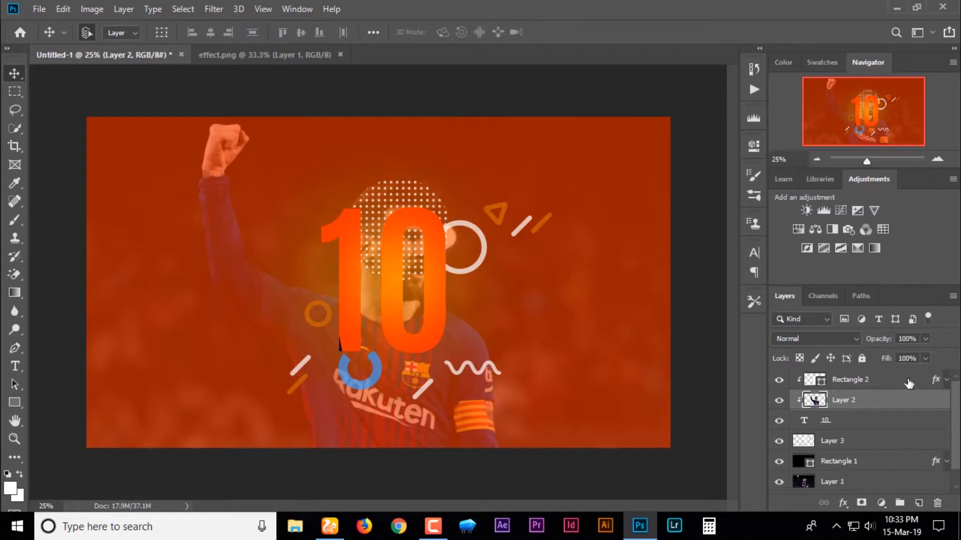
# Lower the opacity of the gradient rectangle clipped to the "10" to 37%.
pyautogui.click(895, 379)
pyautogui.click(908, 340)
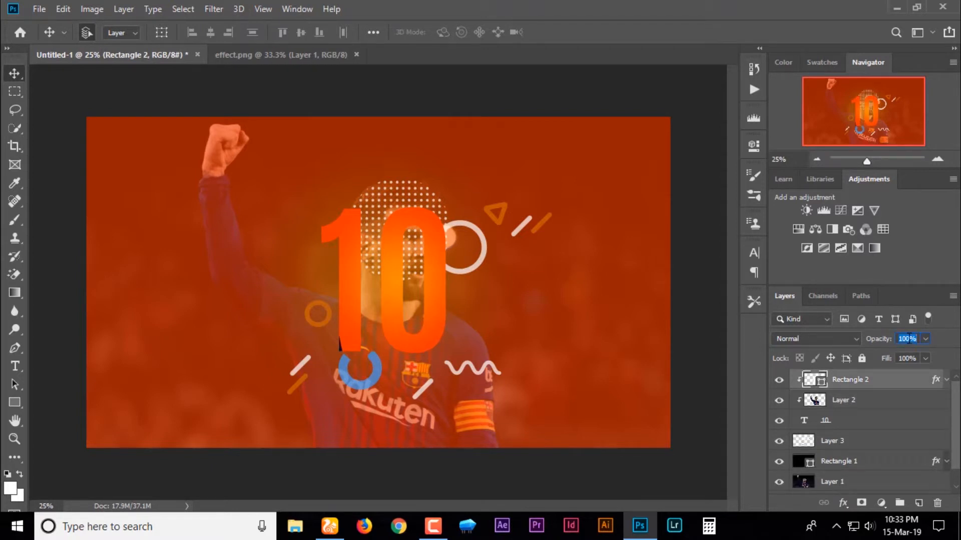
pyautogui.write('50')
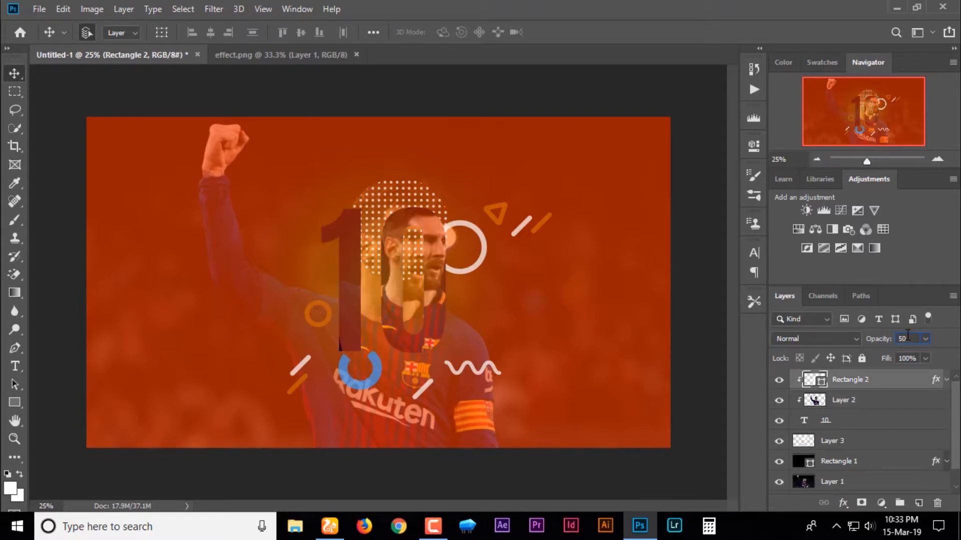
pyautogui.press('Return')
pyautogui.moveTo(873, 343); pyautogui.dragTo(871, 345)
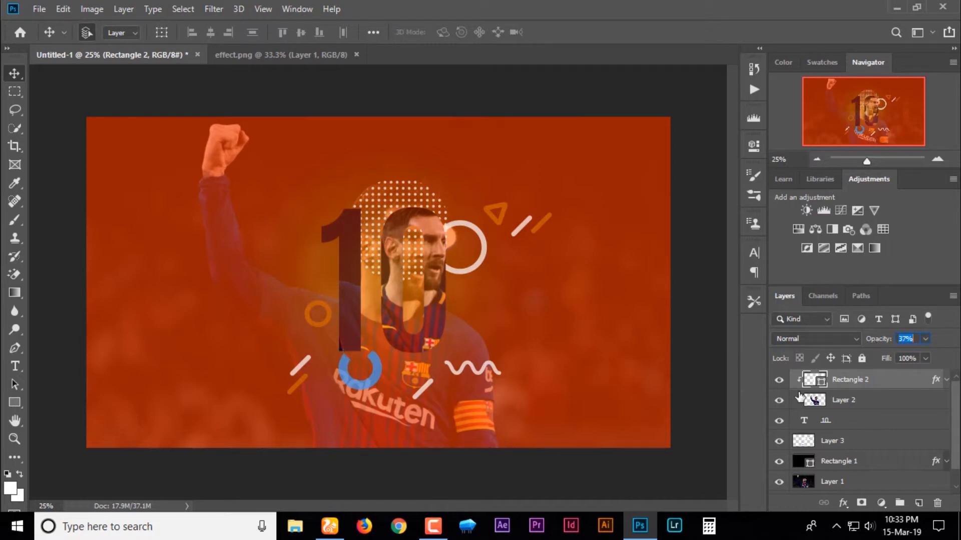
# Slightly enlarge the gradient rectangle clipped to the "10" with Free Transform.
pyautogui.keyDown('alt'); pyautogui.click(842, 409); pyautogui.keyUp('alt')
pyautogui.click(708, 386)
pyautogui.click(843, 388)
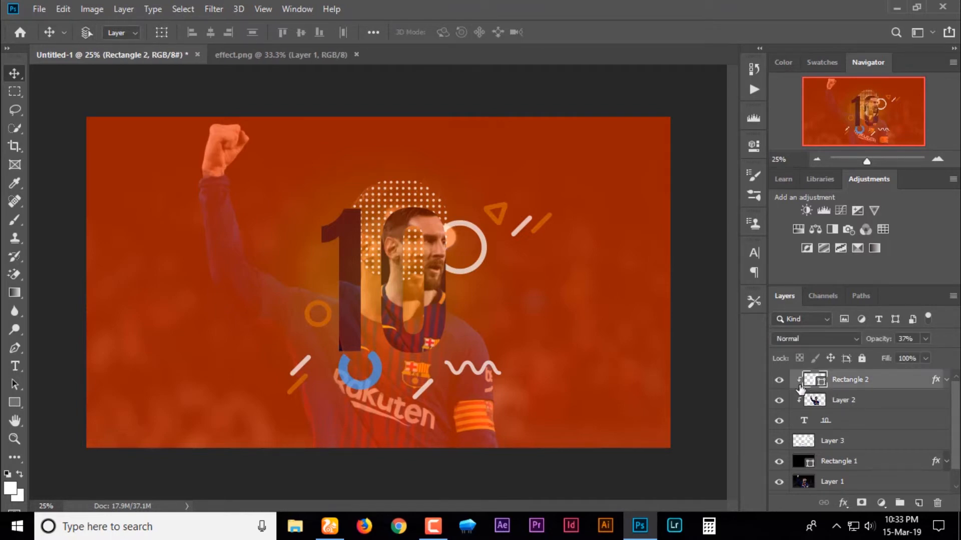
pyautogui.hotkey('ctrl', 't')
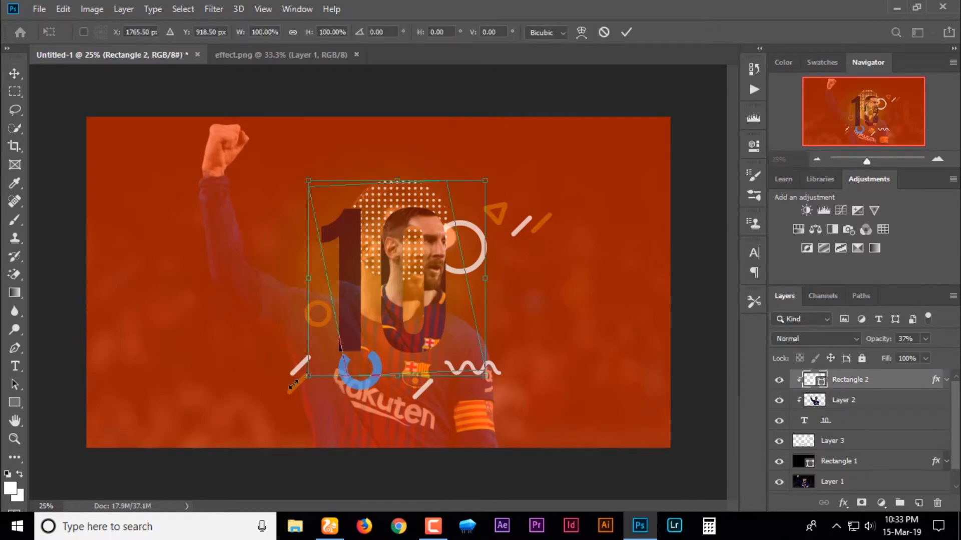
pyautogui.moveTo(293, 384); pyautogui.dragTo(292, 384)
pyautogui.press('Return')
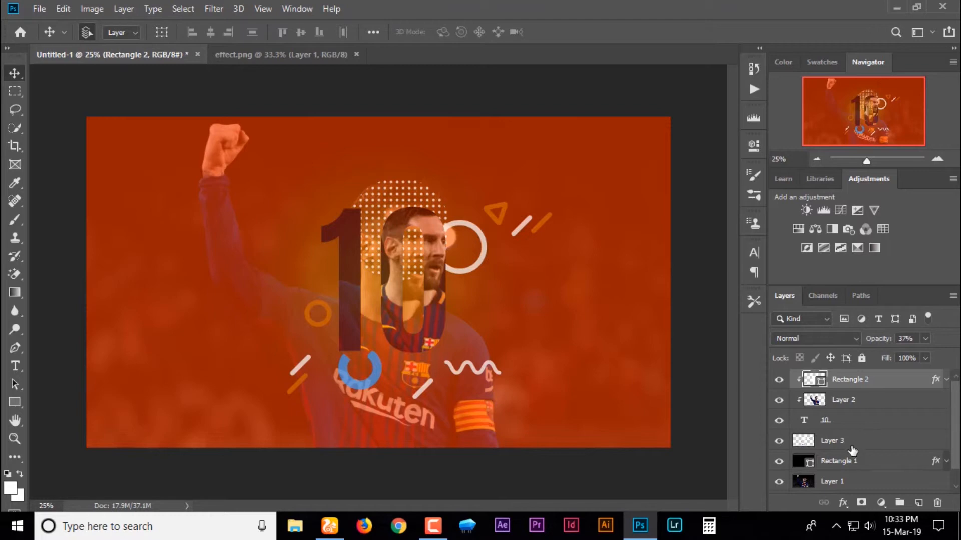
# Enlarge the "10" together with its clipped player and gradient rectangle, and shift the group slightly upward.
pyautogui.keyDown('shift'); pyautogui.click(864, 412); pyautogui.keyUp('shift')
pyautogui.moveTo(863, 403); pyautogui.dragTo(816, 406)
pyautogui.hotkey('ctrl', 't')
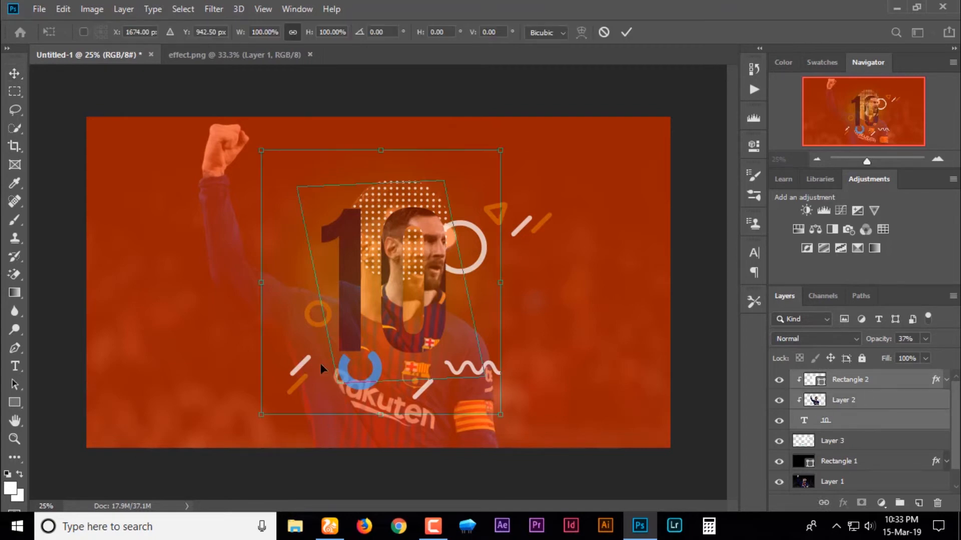
pyautogui.moveTo(261, 414); pyautogui.dragTo(242, 434)
pyautogui.press('Return')
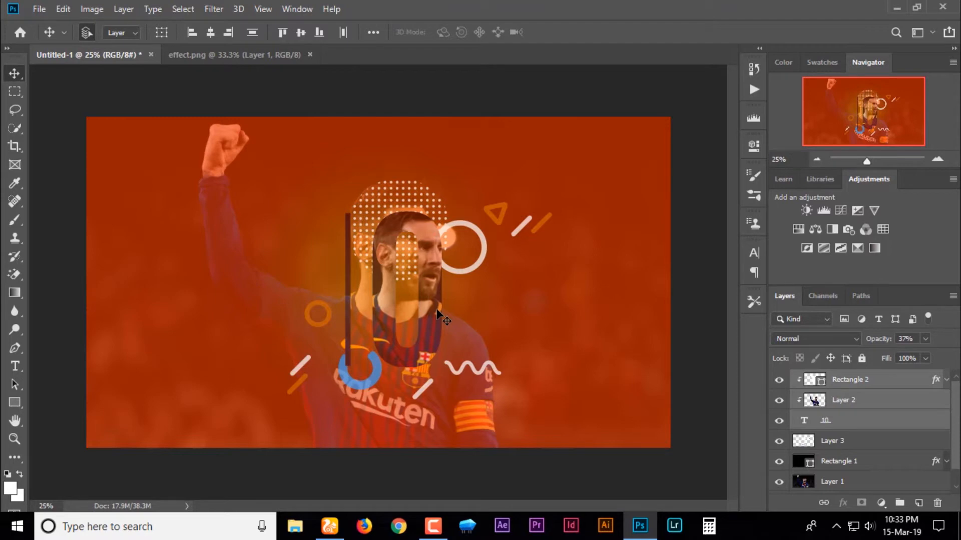
pyautogui.moveTo(437, 315); pyautogui.dragTo(436, 300)
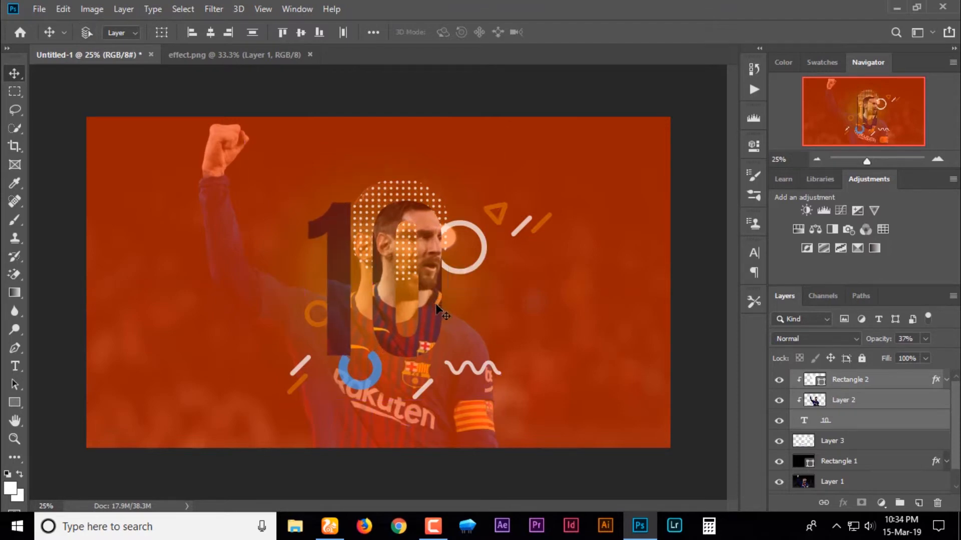
# Start a new text object in the empty area beside the "10" and set its color to white, ffffff.
pyautogui.click(15, 367)
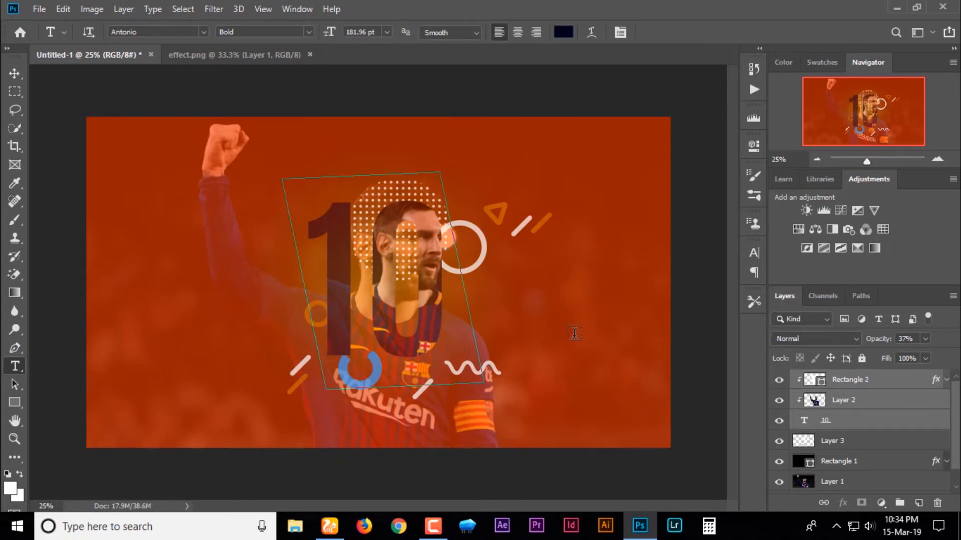
pyautogui.click(550, 319)
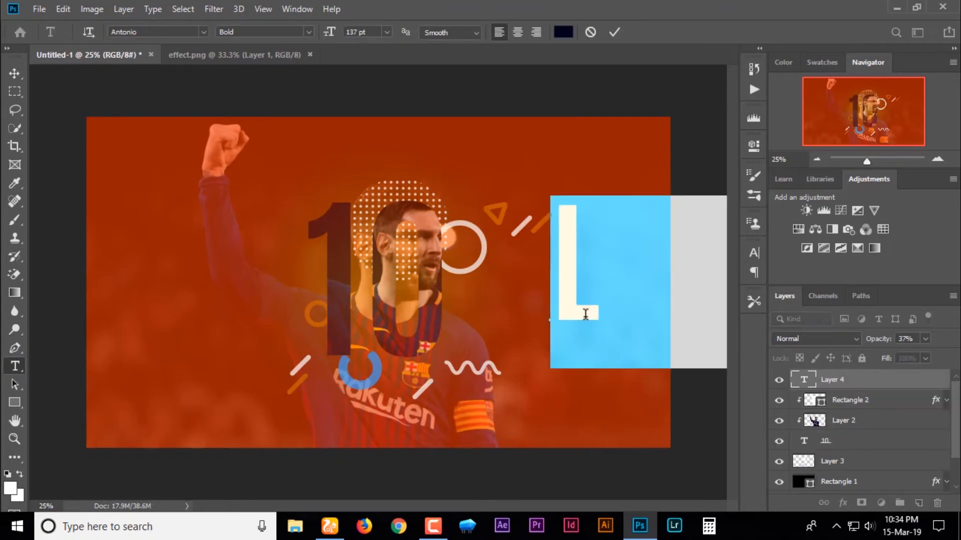
pyautogui.press('BackSpace')
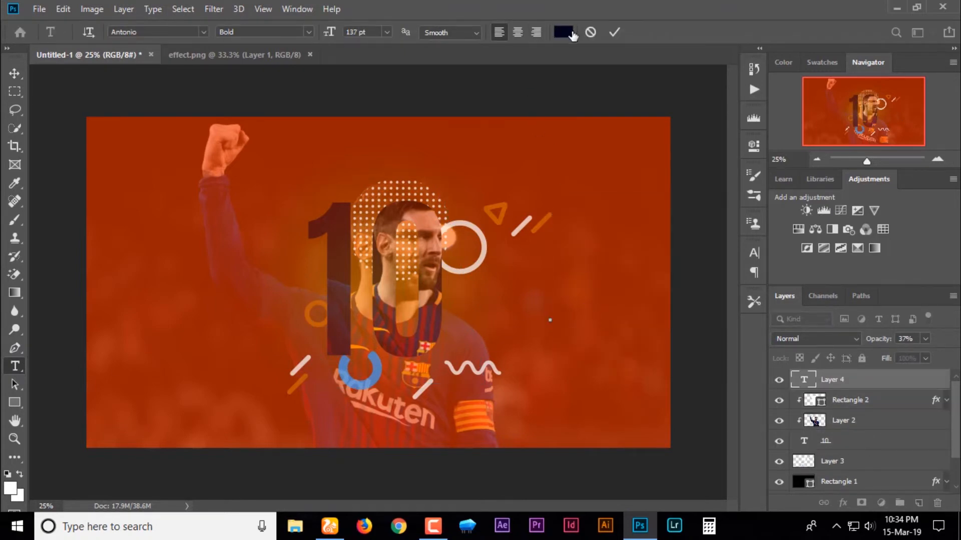
pyautogui.click(563, 32)
pyautogui.write('ffffff')
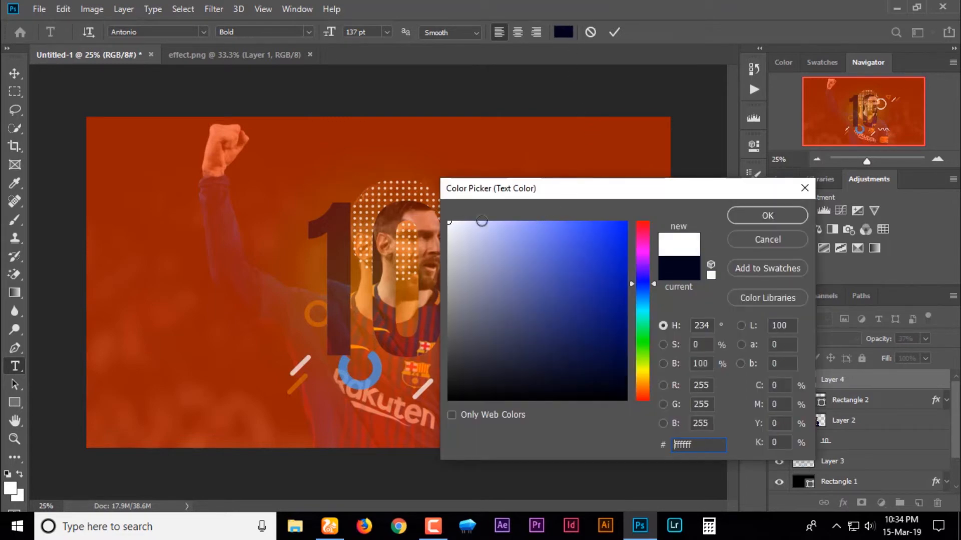
pyautogui.click(745, 216)
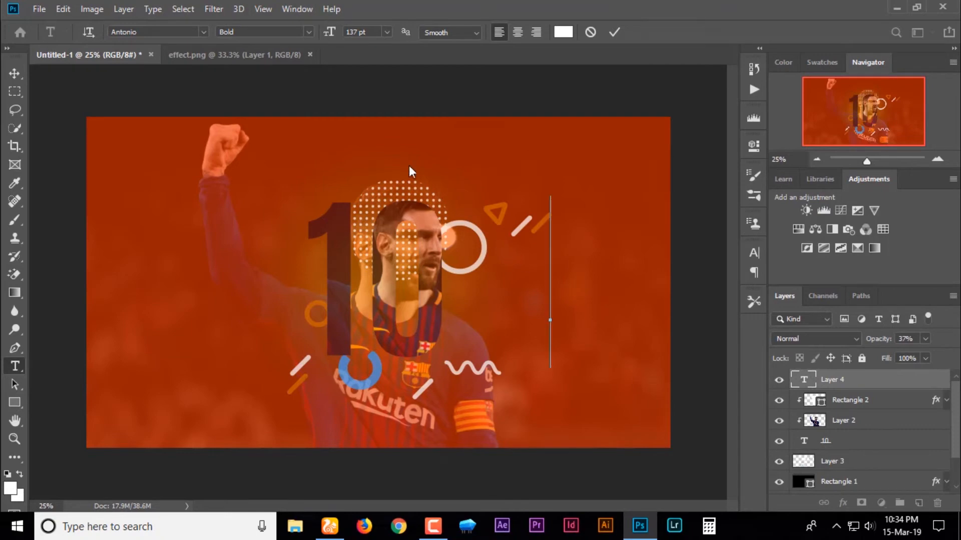
# Set the new text's size to 74 pt and its font to Adca Regular.
pyautogui.click(329, 33)
pyautogui.press('Down')
pyautogui.press('Down')
pyautogui.press('Down')
pyautogui.press('Down')
pyautogui.press('Down')
pyautogui.press('Down')
pyautogui.press('Down')
pyautogui.press('Down')
pyautogui.press('Down')
pyautogui.press('Down')
pyautogui.press('Down')
pyautogui.press('Down')
pyautogui.press('Down')
pyautogui.press('Down')
pyautogui.press('Down')
pyautogui.press('Down')
pyautogui.press('Down')
pyautogui.press('Down')
pyautogui.press('Down')
pyautogui.press('Down')
pyautogui.press('Down')
pyautogui.press('Down')
pyautogui.press('Down')
pyautogui.press('Down')
pyautogui.press('Down')
pyautogui.press('Down')
pyautogui.press('Down')
pyautogui.press('Down')
pyautogui.click(550, 315)
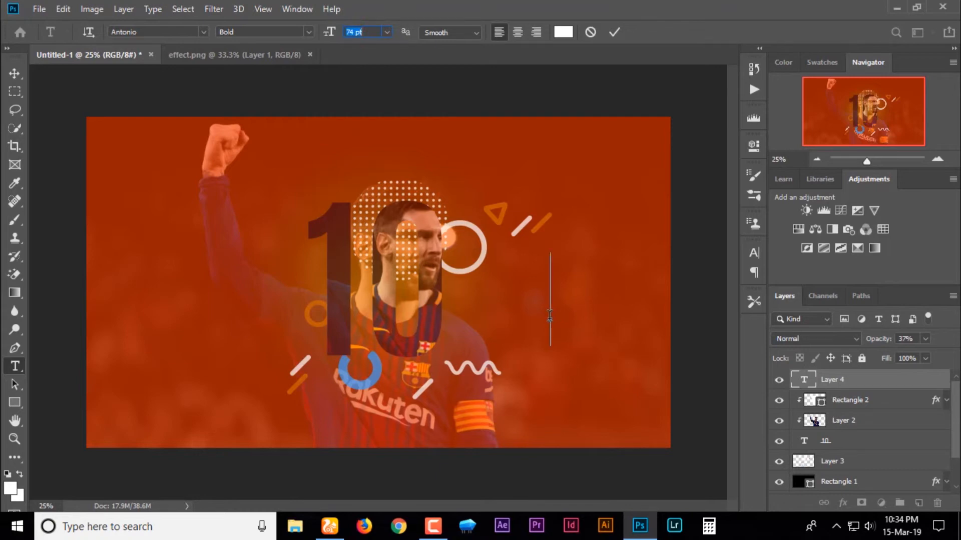
pyautogui.click(204, 31)
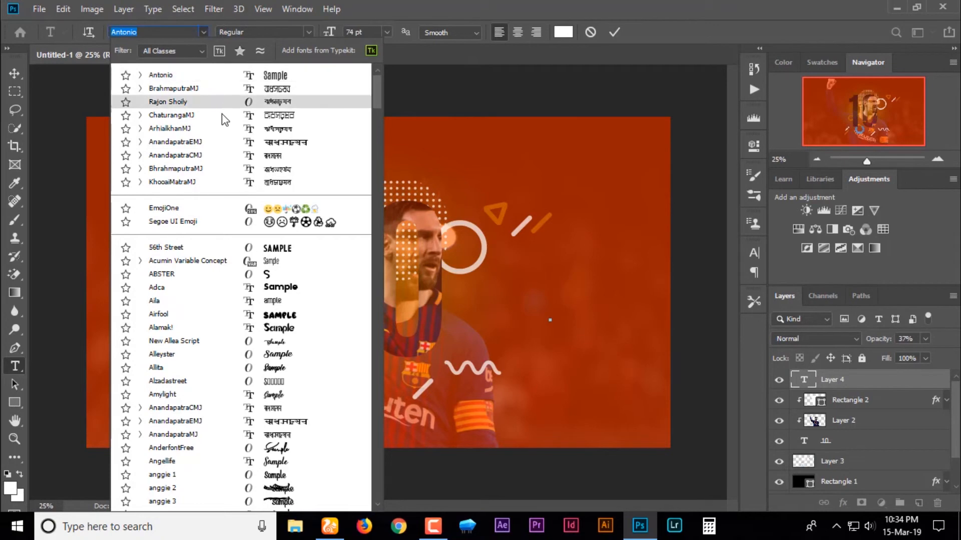
pyautogui.scroll(-2, 224, 141)
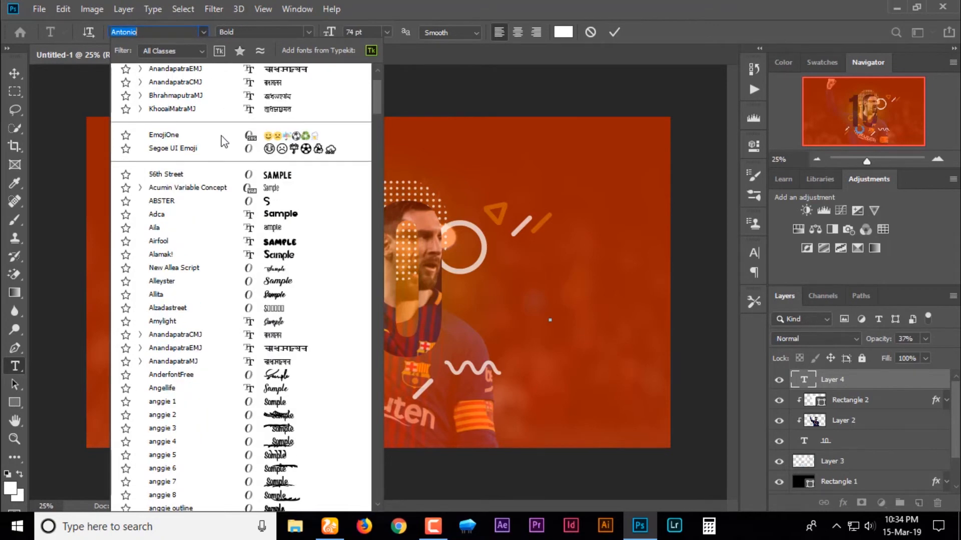
pyautogui.scroll(-1, 224, 144)
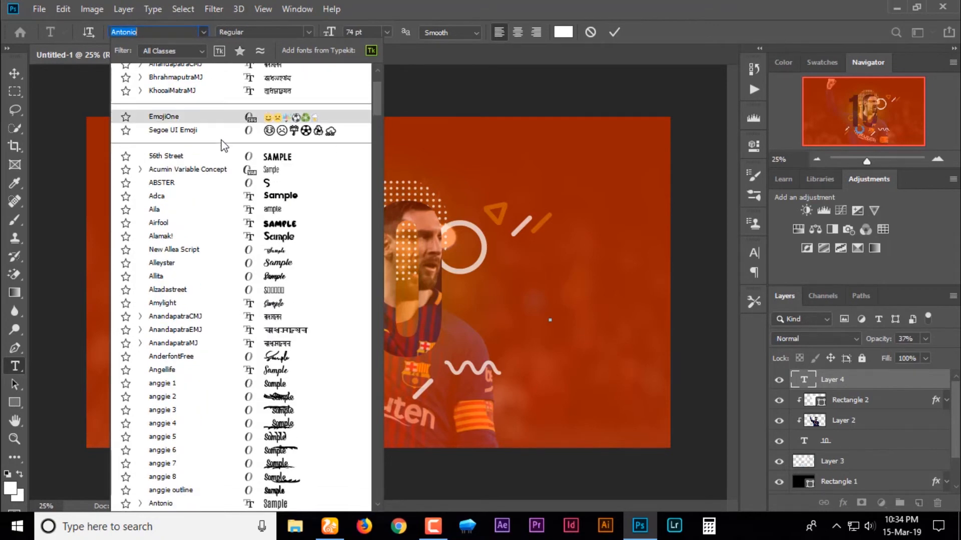
pyautogui.click(217, 197)
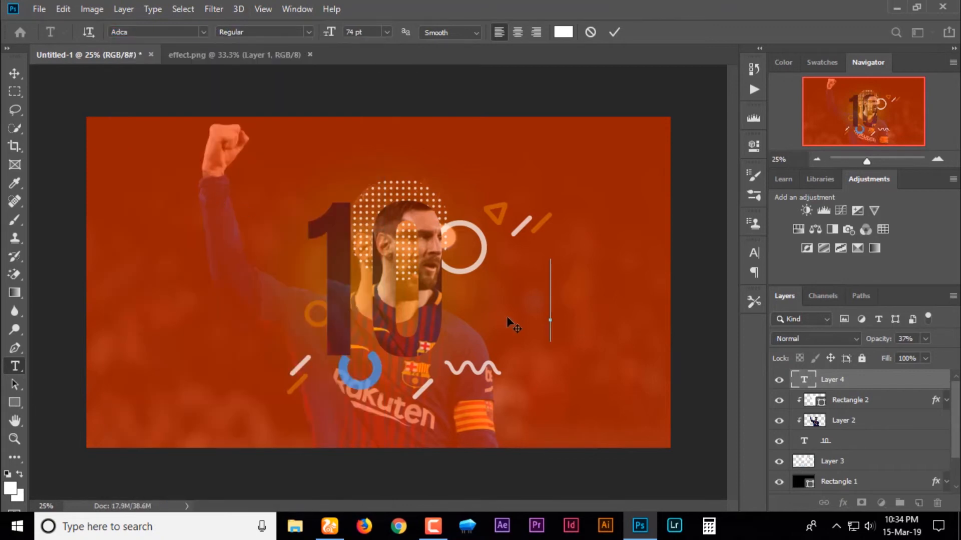
# Write "we love" on the first line and "Messi" with a capital M on the second line.
pyautogui.write('W')
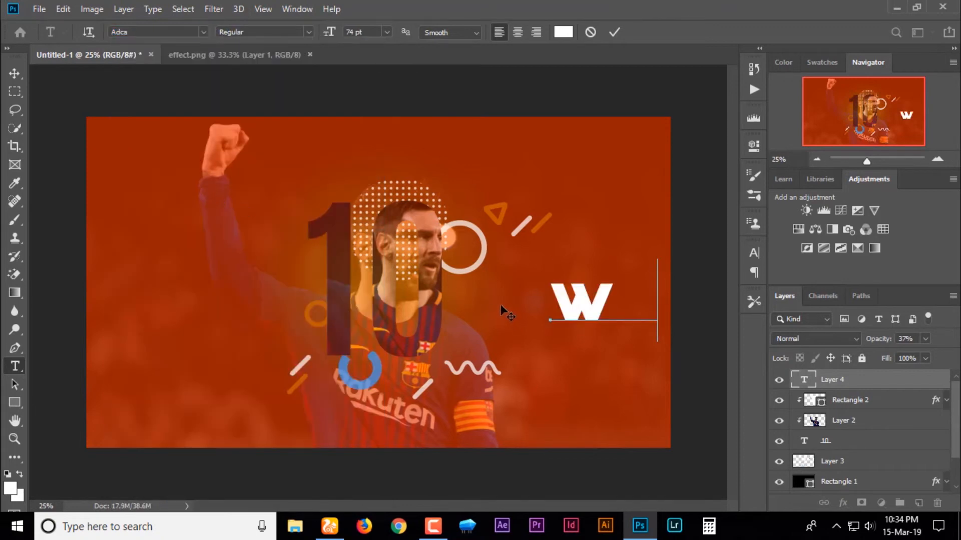
pyautogui.write('e')
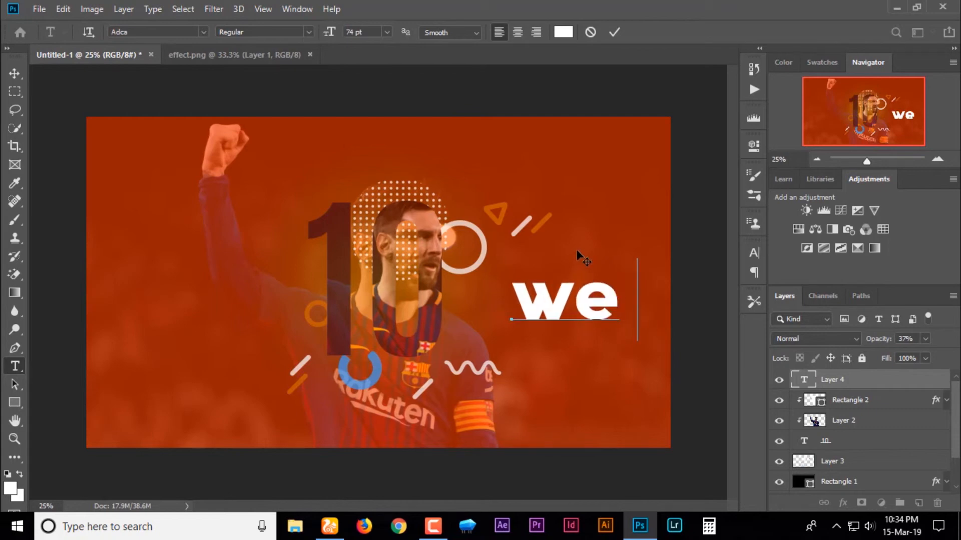
pyautogui.write(' l')
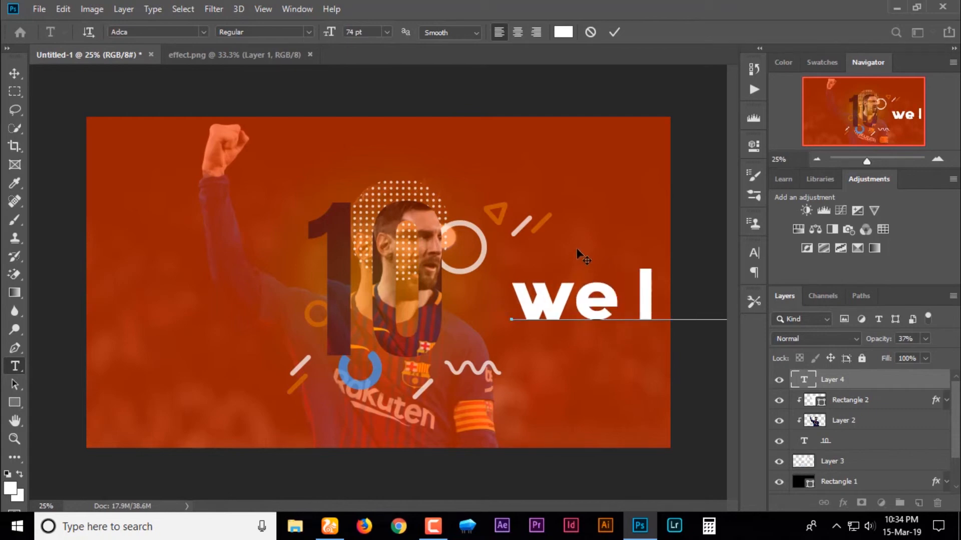
pyautogui.write('ove')
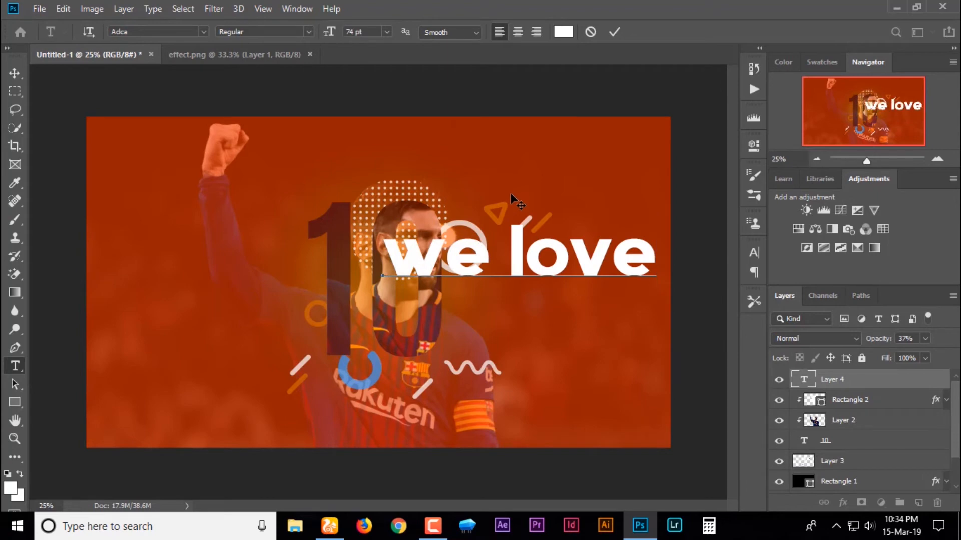
pyautogui.press('Return')
pyautogui.write('m')
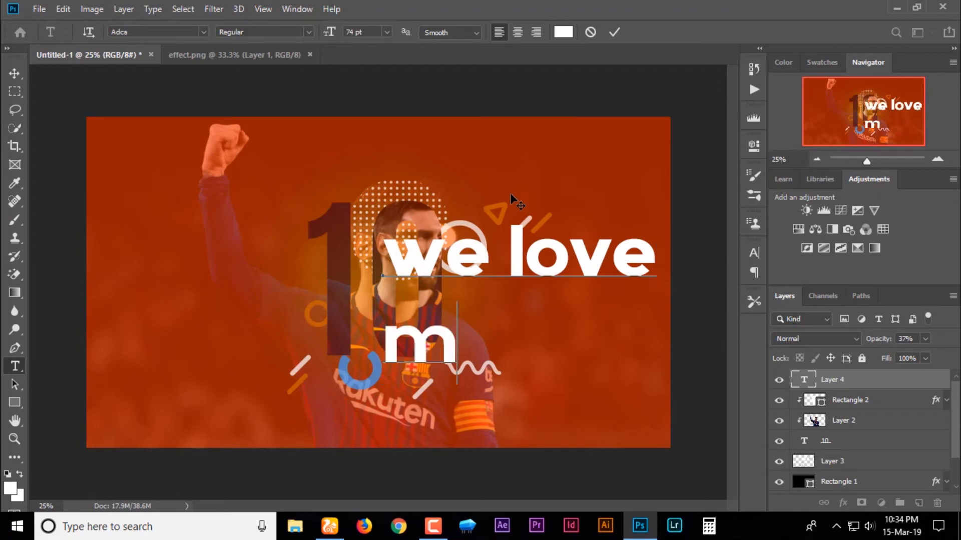
pyautogui.write('essi')
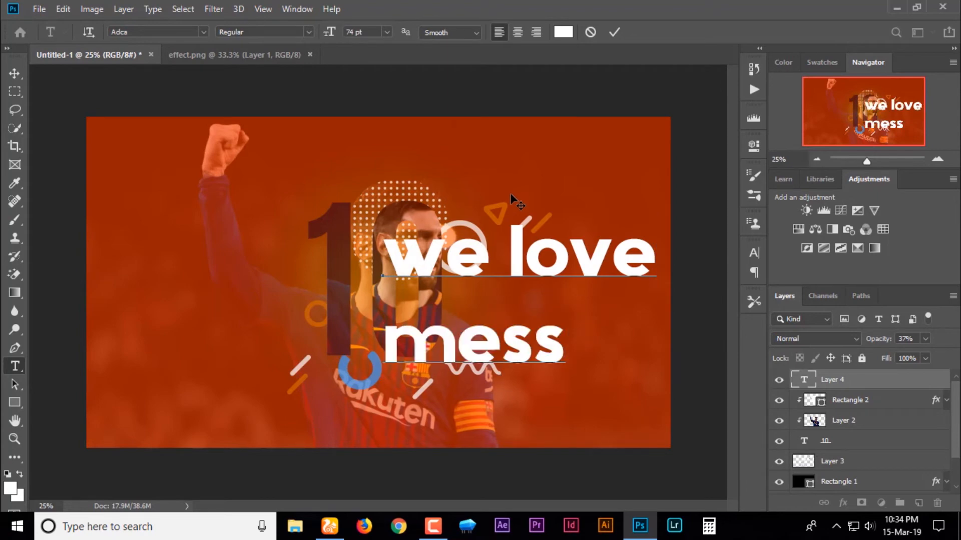
pyautogui.click(450, 347)
pyautogui.press('BackSpace')
pyautogui.press('BackSpace')
pyautogui.write('M')
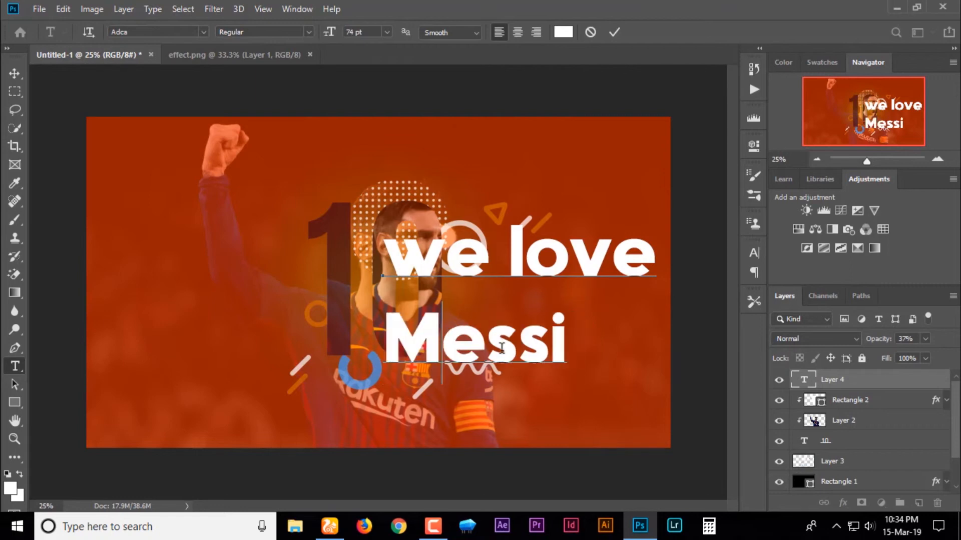
# Reduce both lines of the "we love Messi" text to 28 pt and move them beside the white ring, clear of the "10".
pyautogui.hotkey('ctrl', 'a')
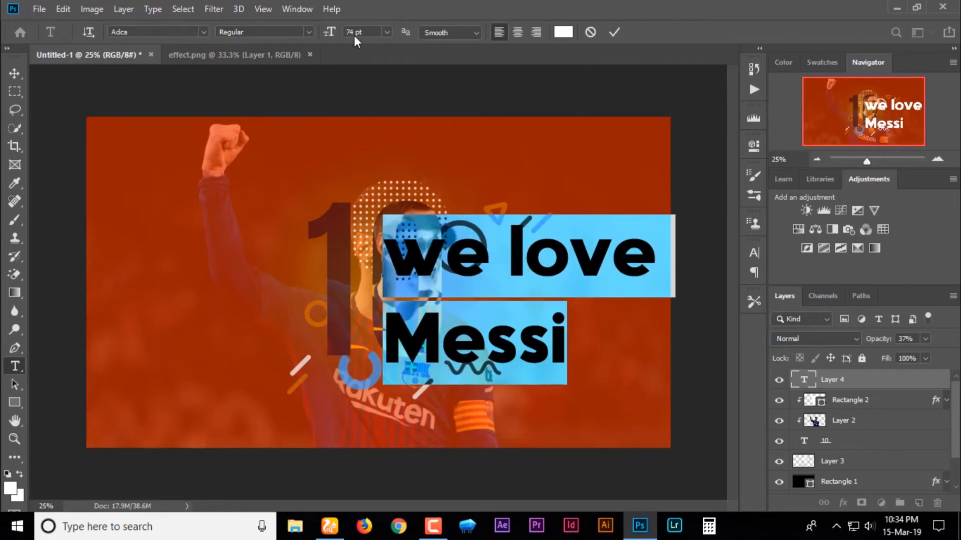
pyautogui.click(334, 36)
pyautogui.press('Down')
pyautogui.press('Down')
pyautogui.press('Down')
pyautogui.press('Down')
pyautogui.press('Down')
pyautogui.press('Down')
pyautogui.press('Down')
pyautogui.press('Down')
pyautogui.press('Down')
pyautogui.press('Down')
pyautogui.press('Down')
pyautogui.press('Down')
pyautogui.press('Down')
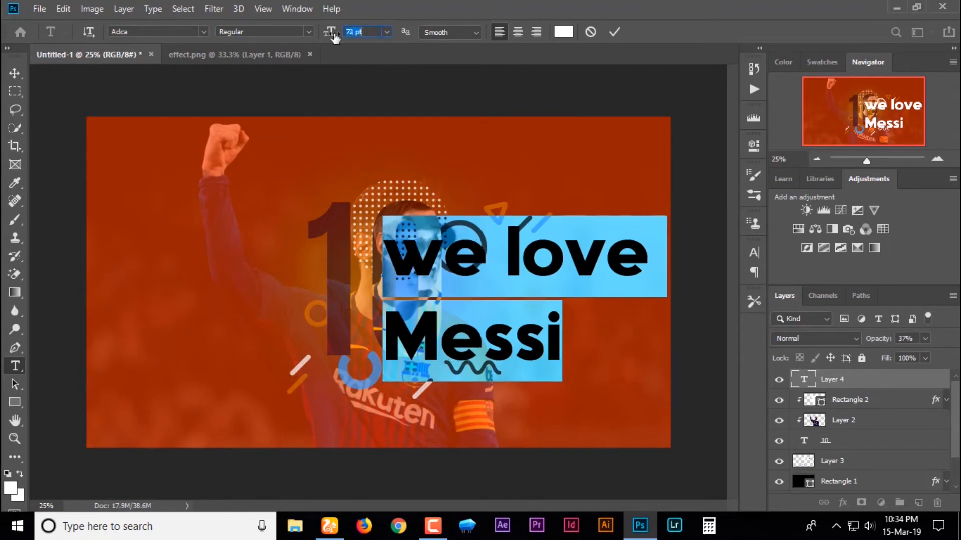
pyautogui.press('Down')
pyautogui.press('Down')
pyautogui.press('Down')
pyautogui.press('Down')
pyautogui.press('Down')
pyautogui.press('Down')
pyautogui.press('Down')
pyautogui.press('Down')
pyautogui.press('Down')
pyautogui.press('Down')
pyautogui.press('Down')
pyautogui.press('Down')
pyautogui.press('Down')
pyautogui.press('Down')
pyautogui.press('Down')
pyautogui.press('Down')
pyautogui.press('Down')
pyautogui.press('Down')
pyautogui.press('Down')
pyautogui.press('Down')
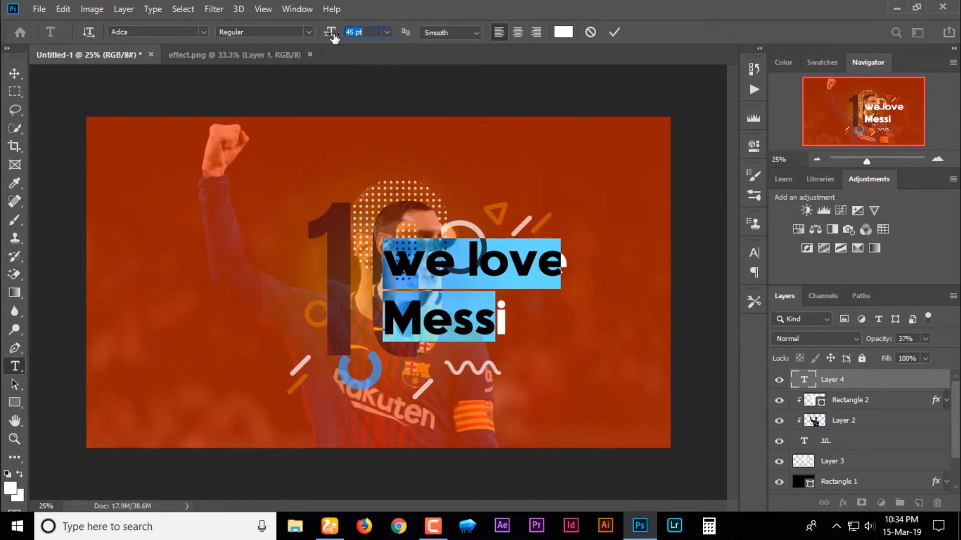
pyautogui.press('Down')
pyautogui.press('Down')
pyautogui.press('Down')
pyautogui.press('Down')
pyautogui.press('Down')
pyautogui.press('Down')
pyautogui.press('Down')
pyautogui.press('Down')
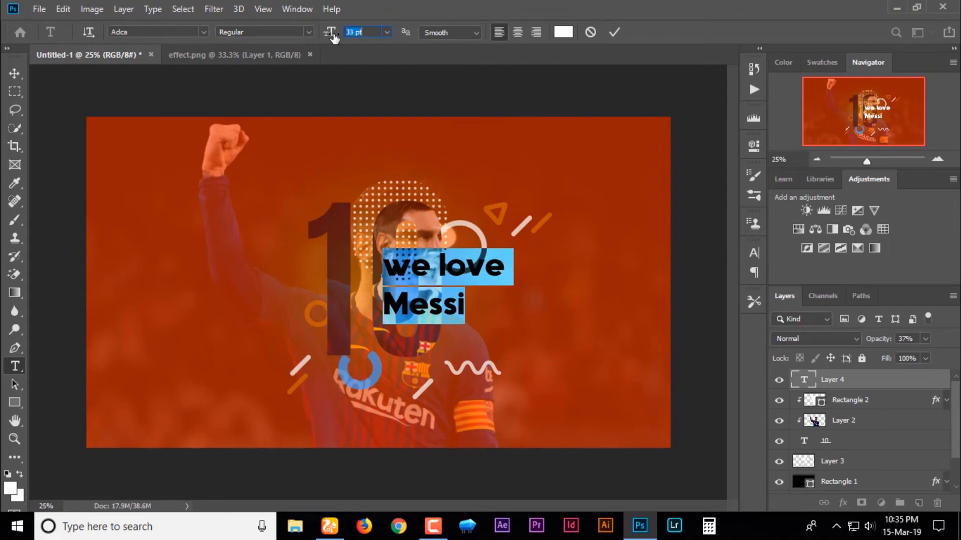
pyautogui.press('Down')
pyautogui.press('Down')
pyautogui.press('Down')
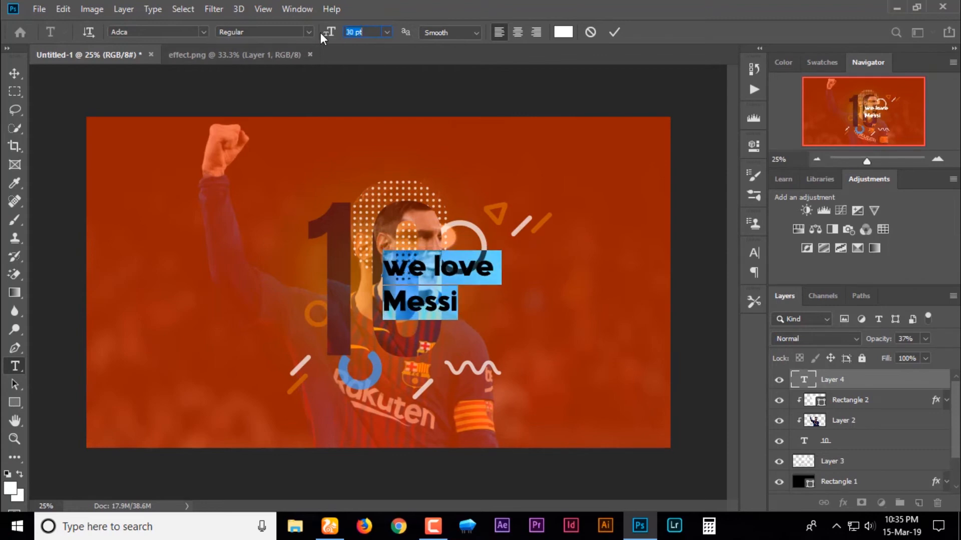
pyautogui.press('Down')
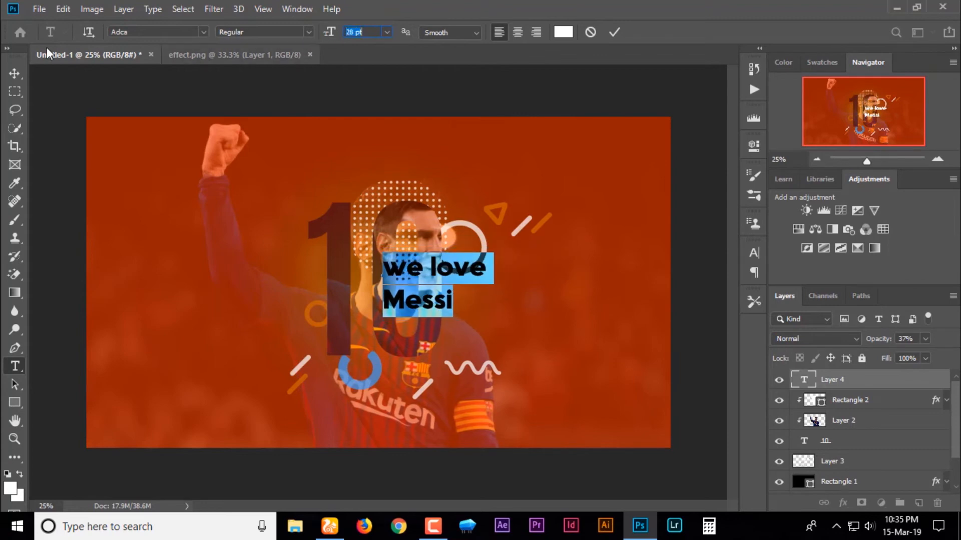
pyautogui.click(15, 74)
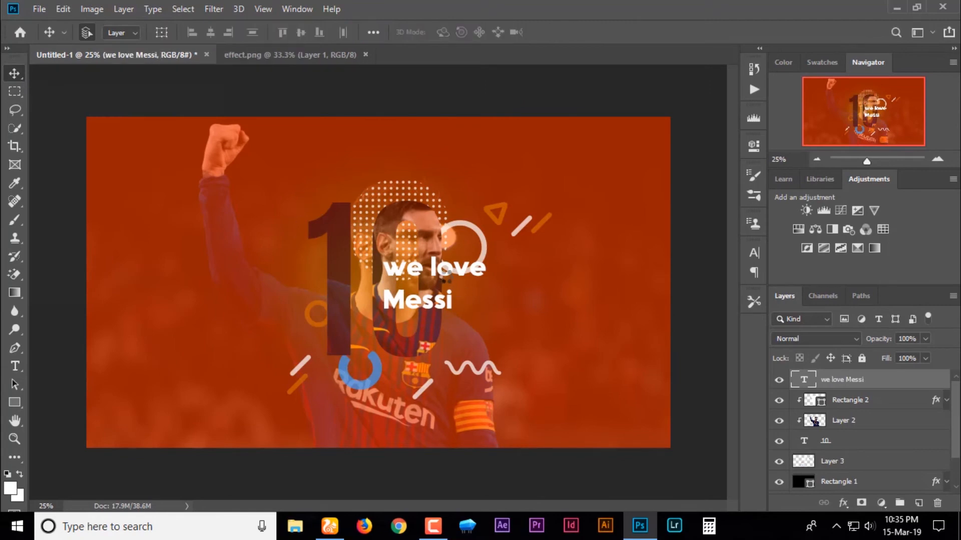
pyautogui.moveTo(456, 273); pyautogui.dragTo(549, 258)
# Change the caption's second line to "Leo. Messi" and nudge the whole text slightly down and left beside the white ring.
pyautogui.press('t')
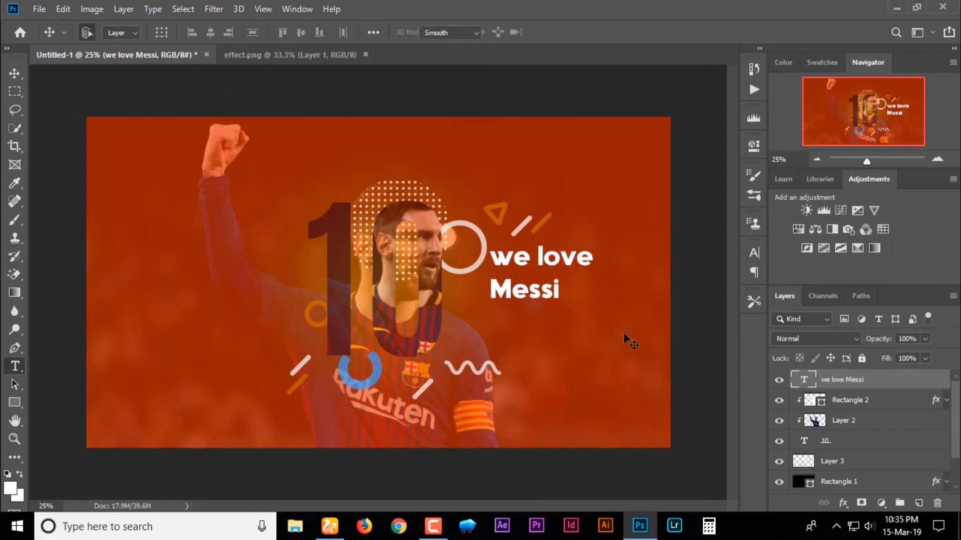
pyautogui.click(493, 295)
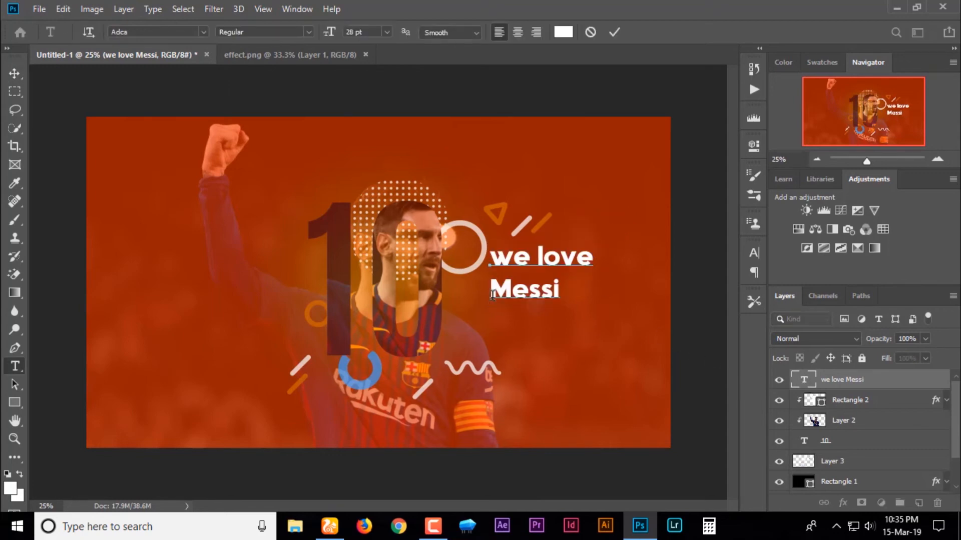
pyautogui.write('LEo')
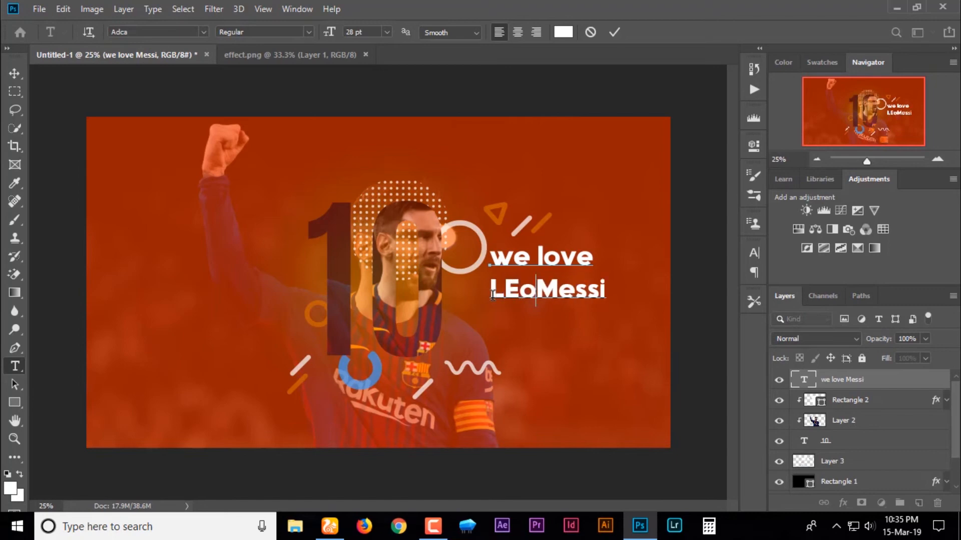
pyautogui.press('BackSpace')
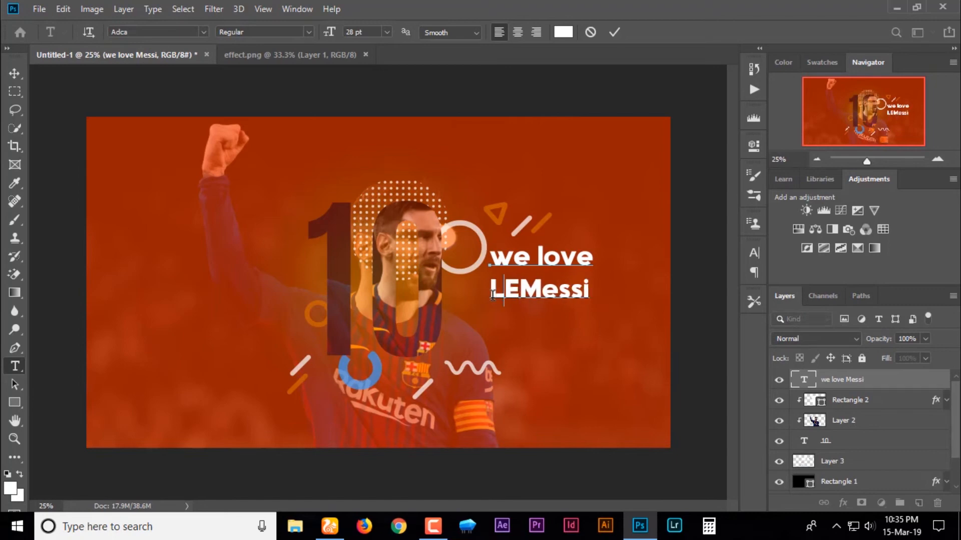
pyautogui.press('BackSpace')
pyautogui.write('eo')
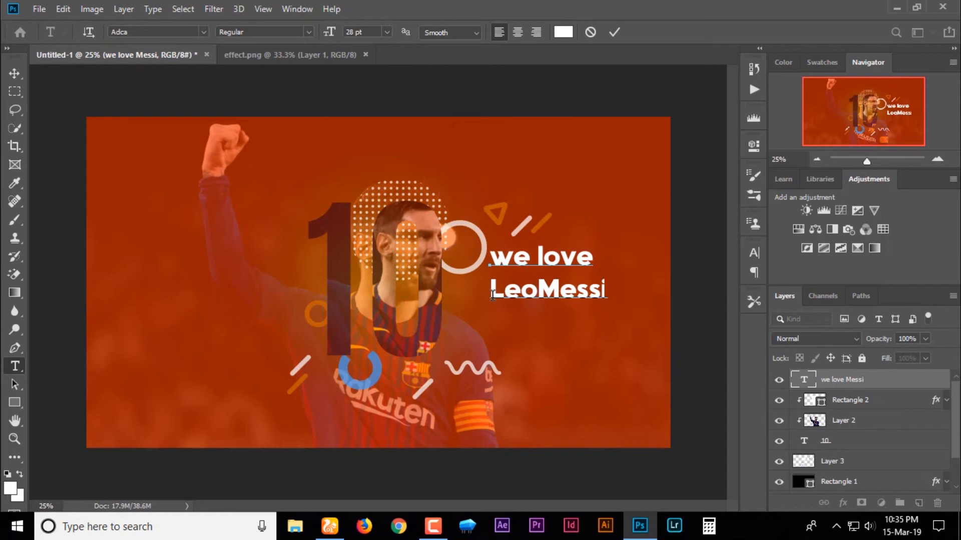
pyautogui.write('.')
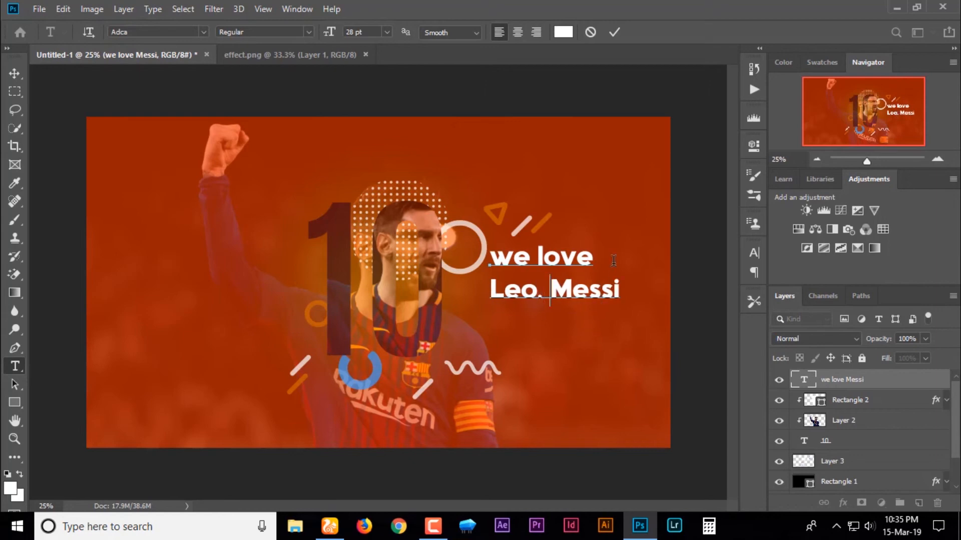
pyautogui.click(615, 33)
pyautogui.press('v')
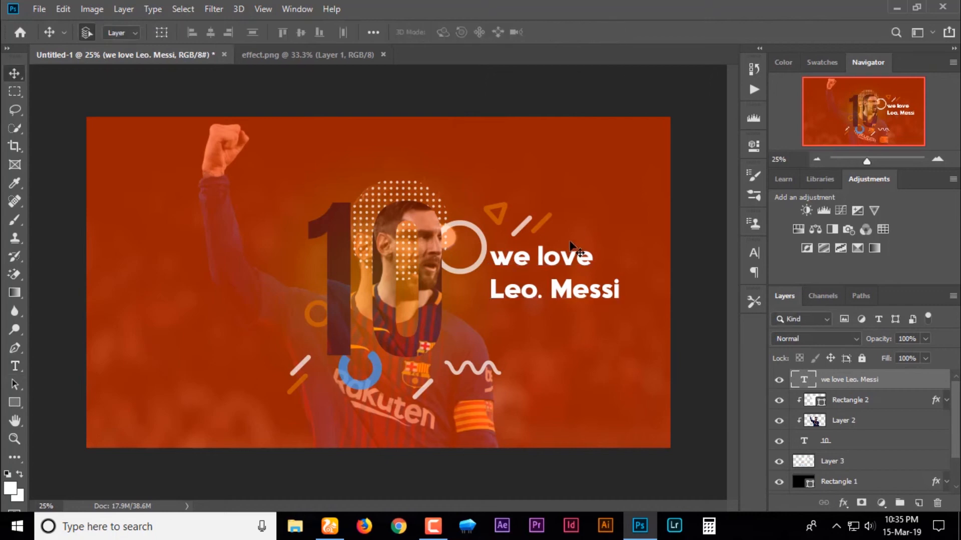
pyautogui.moveTo(560, 290)
pyautogui.mouseDown()
pyautogui.moveTo(556, 274)
pyautogui.moveTo(556, 297)
pyautogui.mouseUp()
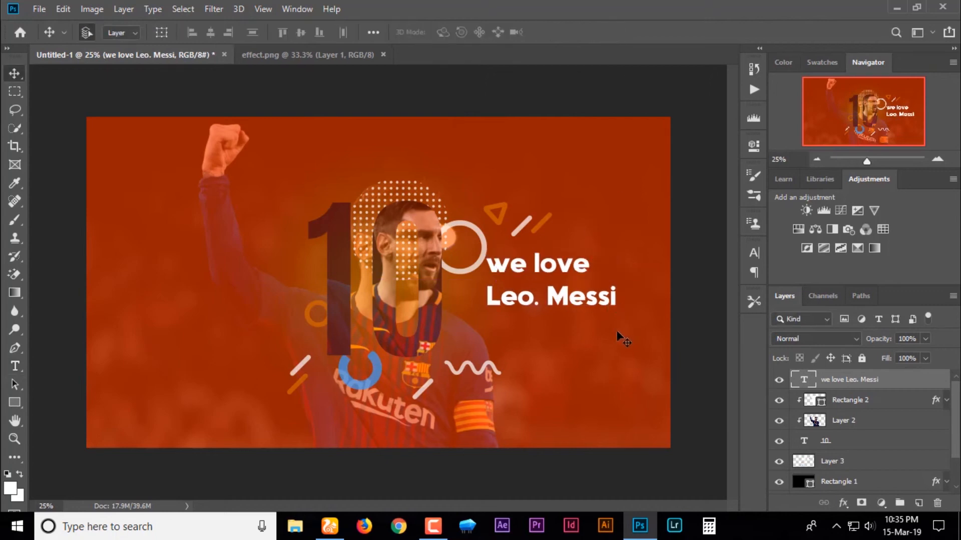
# Save the document to the Desktop as a layered Photoshop file named "Leo messi poster" with Maximize Compatibility on.
pyautogui.click(40, 11)
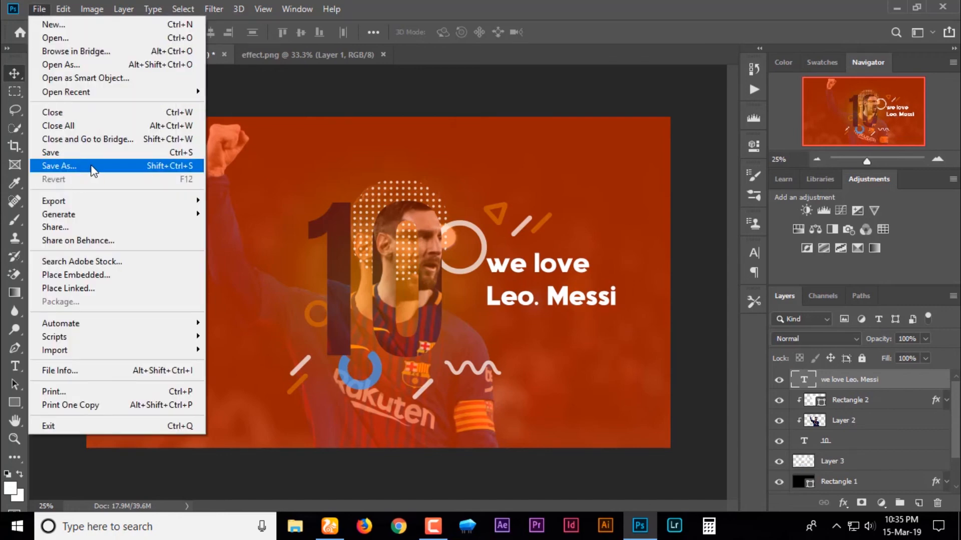
pyautogui.click(95, 165)
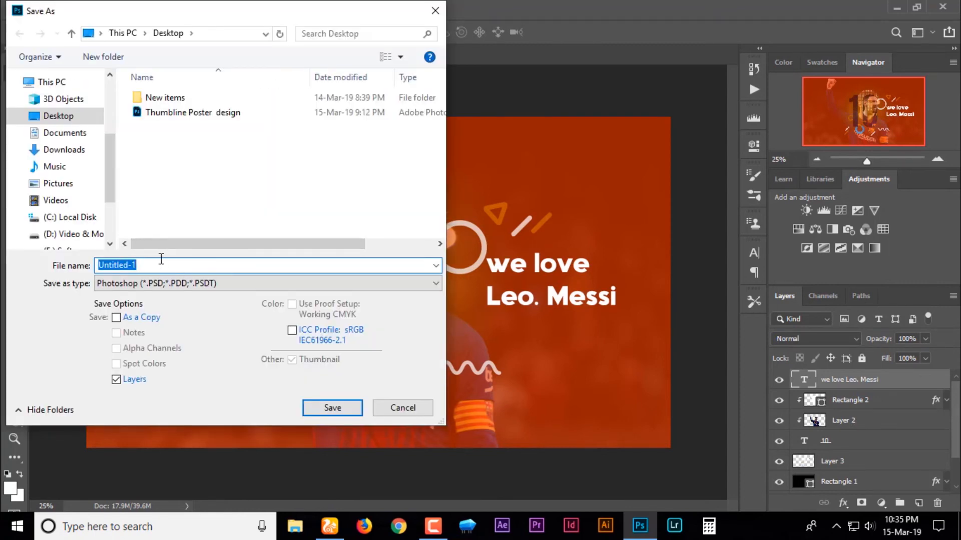
pyautogui.write('Leo messi p')
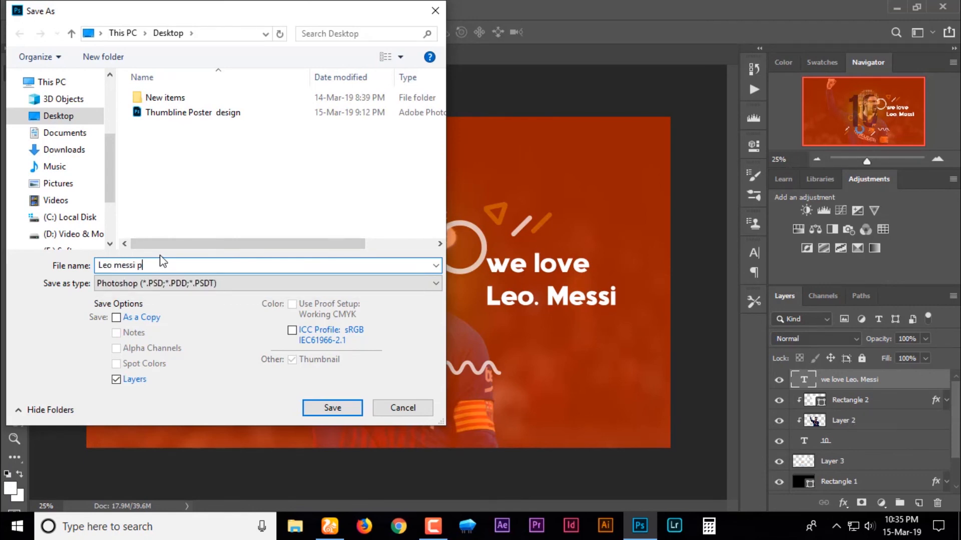
pyautogui.write('oster')
pyautogui.click(332, 409)
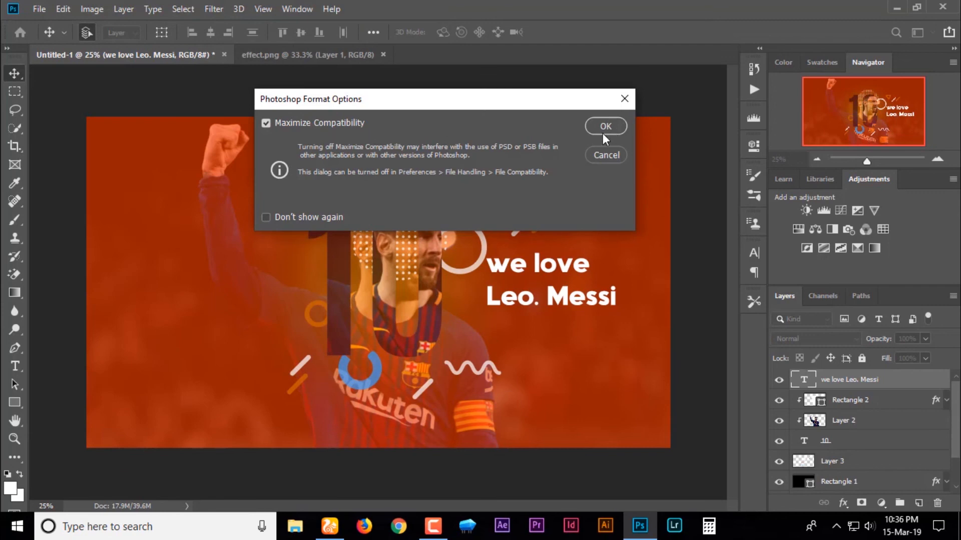
pyautogui.click(603, 133)
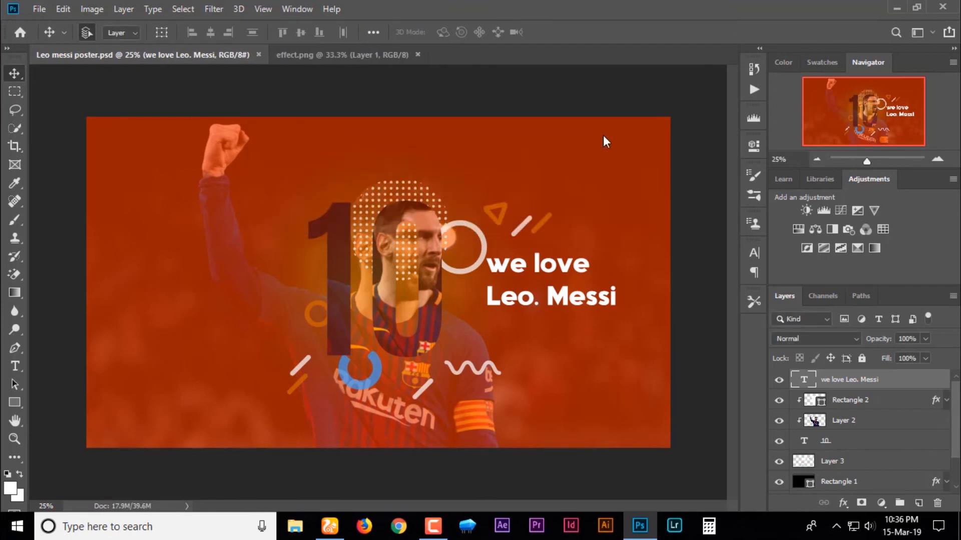
# Save a PNG copy of "Leo messi poster" to the Desktop with the large file size (fastest saving) option.
pyautogui.click(40, 9)
pyautogui.click(73, 167)
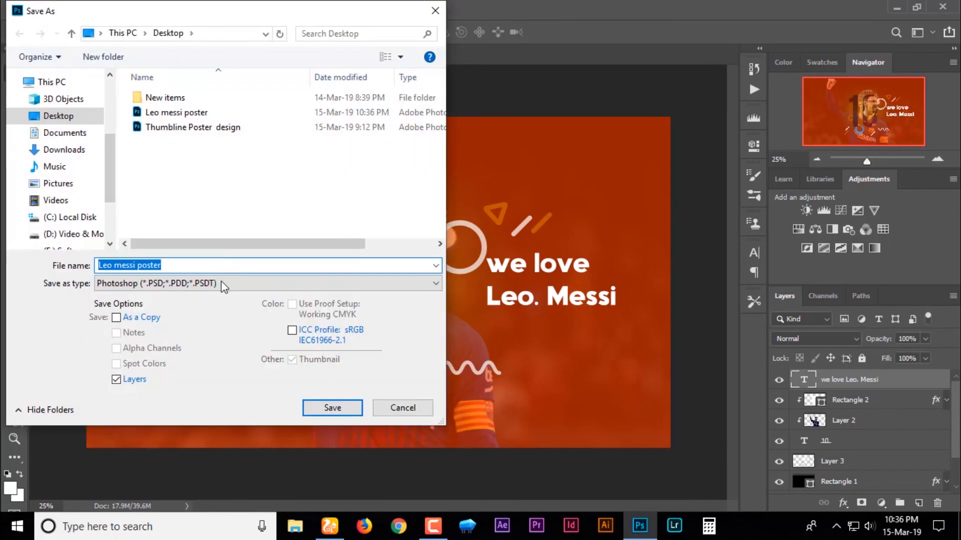
pyautogui.click(220, 283)
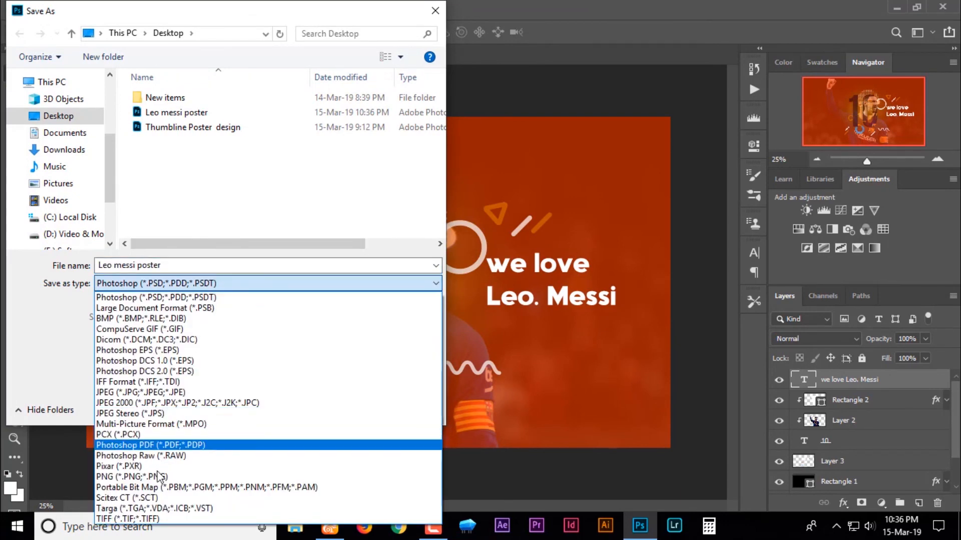
pyautogui.click(245, 477)
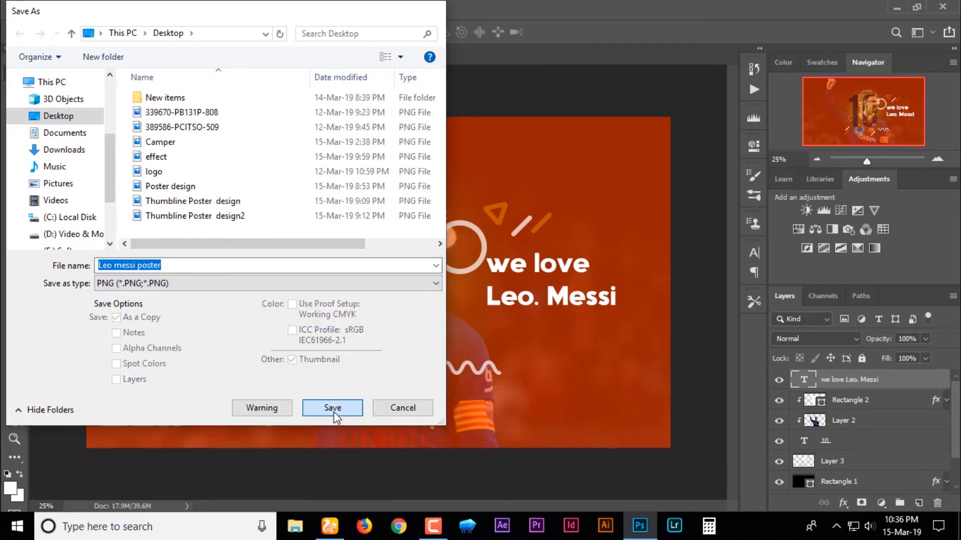
pyautogui.click(333, 409)
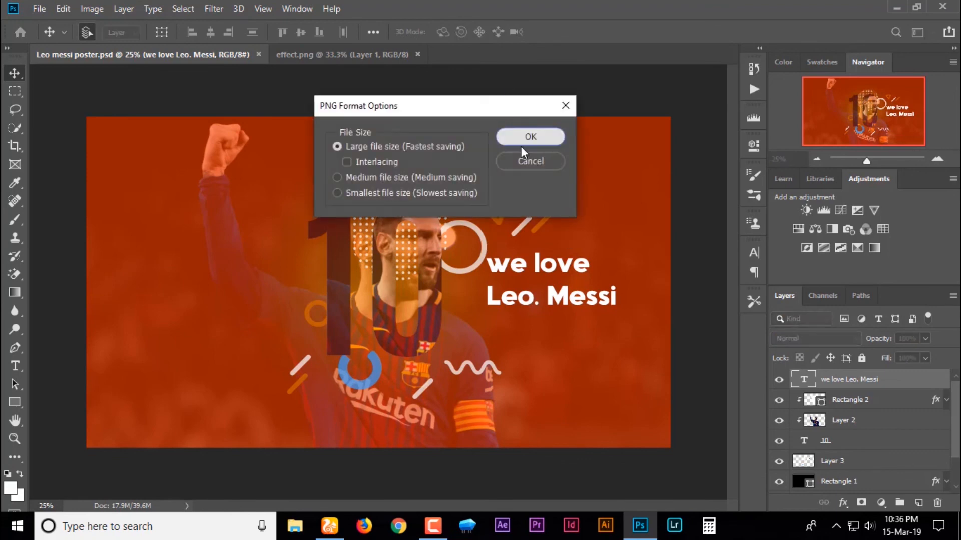
pyautogui.click(522, 146)
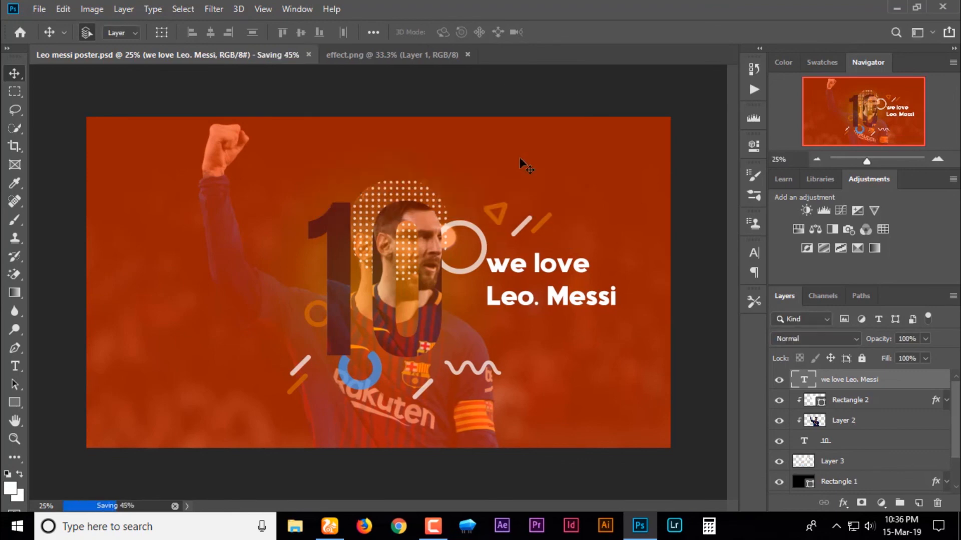